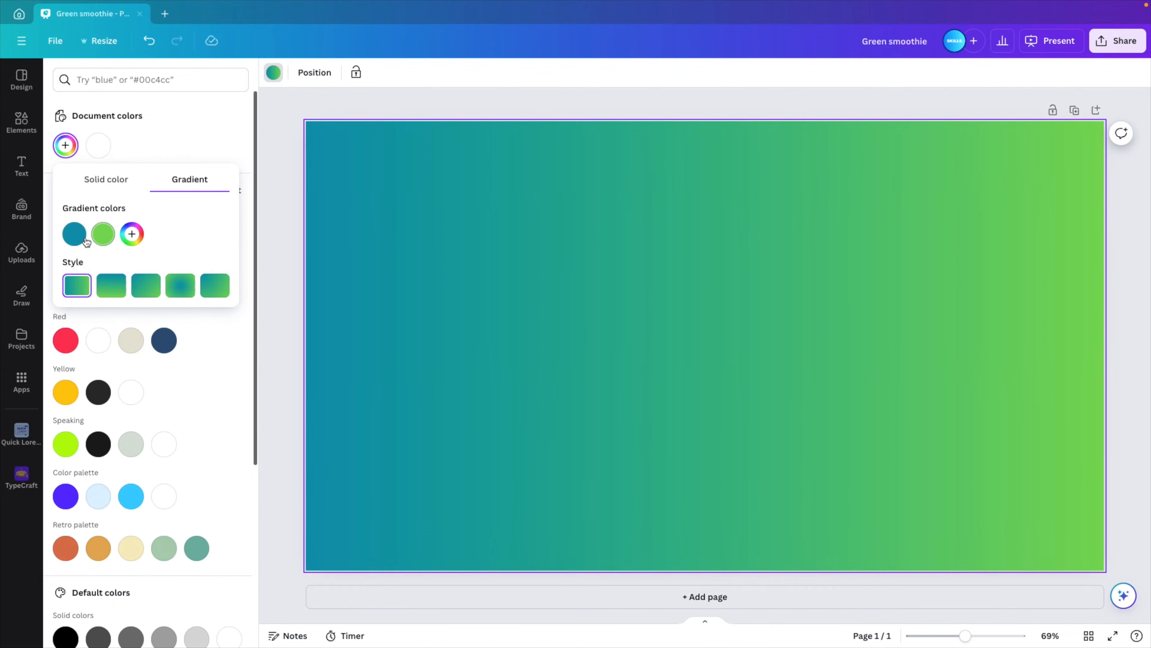
Make the background gradient radial, with light green #7DFF7A at the centre and darker green #6ED442 at the edges.
{"action": "left_click", "coordinate": [181, 290]}
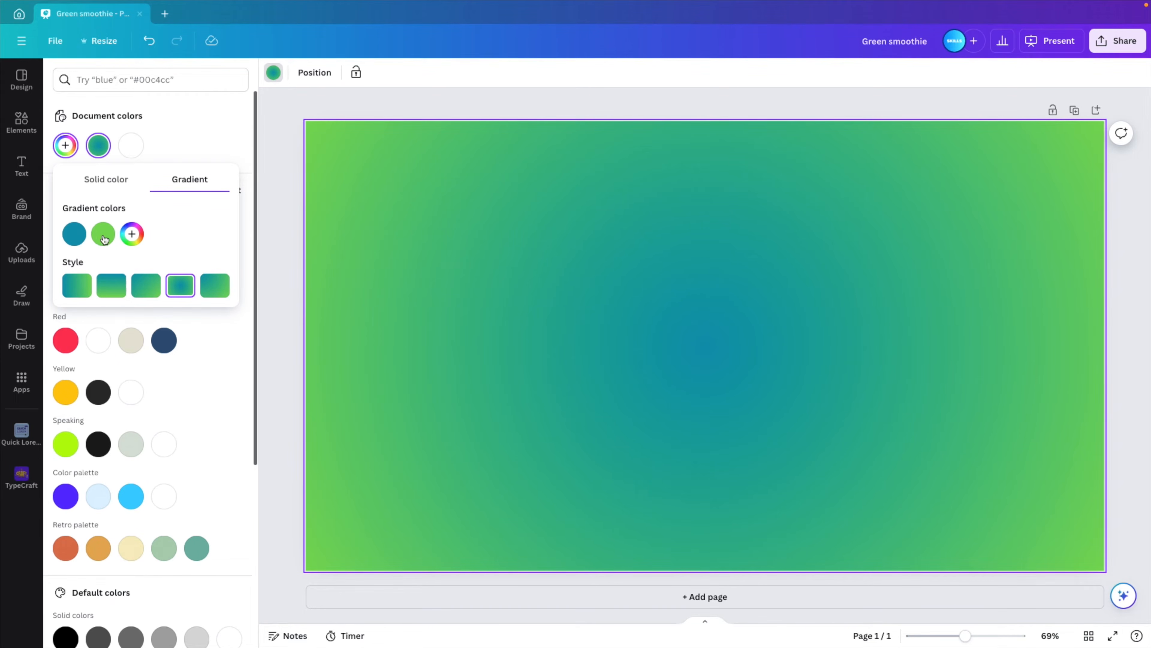
{"action": "left_click", "coordinate": [74, 235]}
{"action": "left_click_drag", "start_coordinate": [161, 332], "coordinate": [130, 336]}
{"action": "left_click_drag", "start_coordinate": [225, 274], "coordinate": [159, 256]}
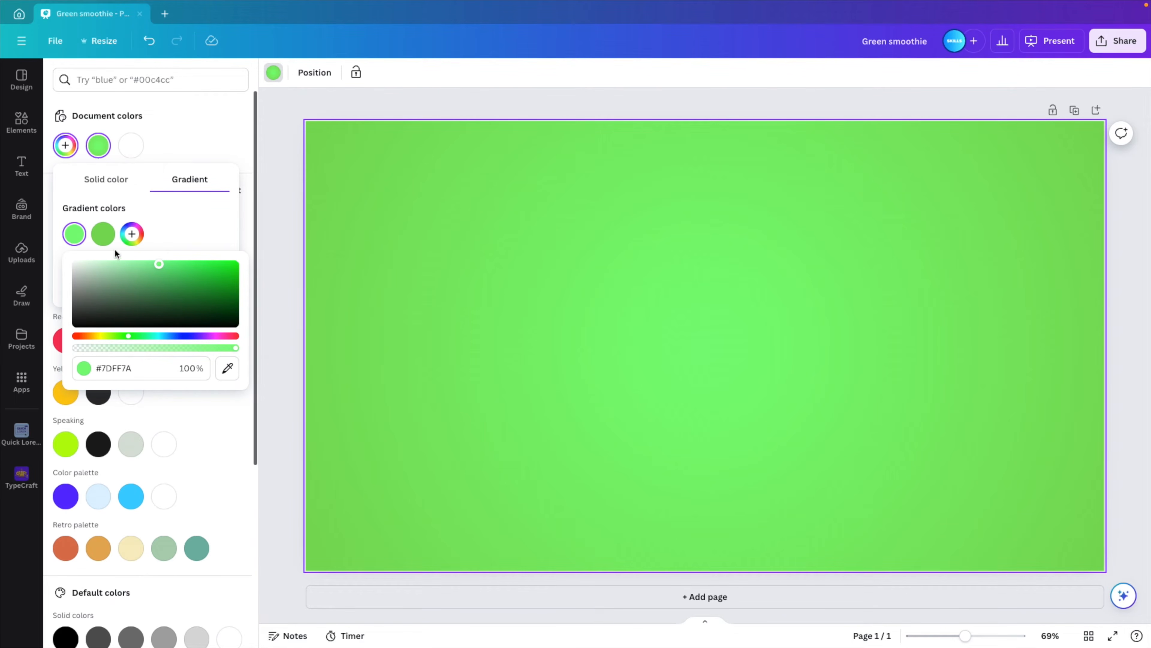
{"action": "left_click", "coordinate": [103, 234]}
{"action": "mouse_move", "coordinate": [200, 270]}
{"action": "left_mouse_down"}
{"action": "mouse_move", "coordinate": [212, 265]}
{"action": "mouse_move", "coordinate": [203, 260]}
{"action": "mouse_move", "coordinate": [216, 272]}
{"action": "left_mouse_up"}
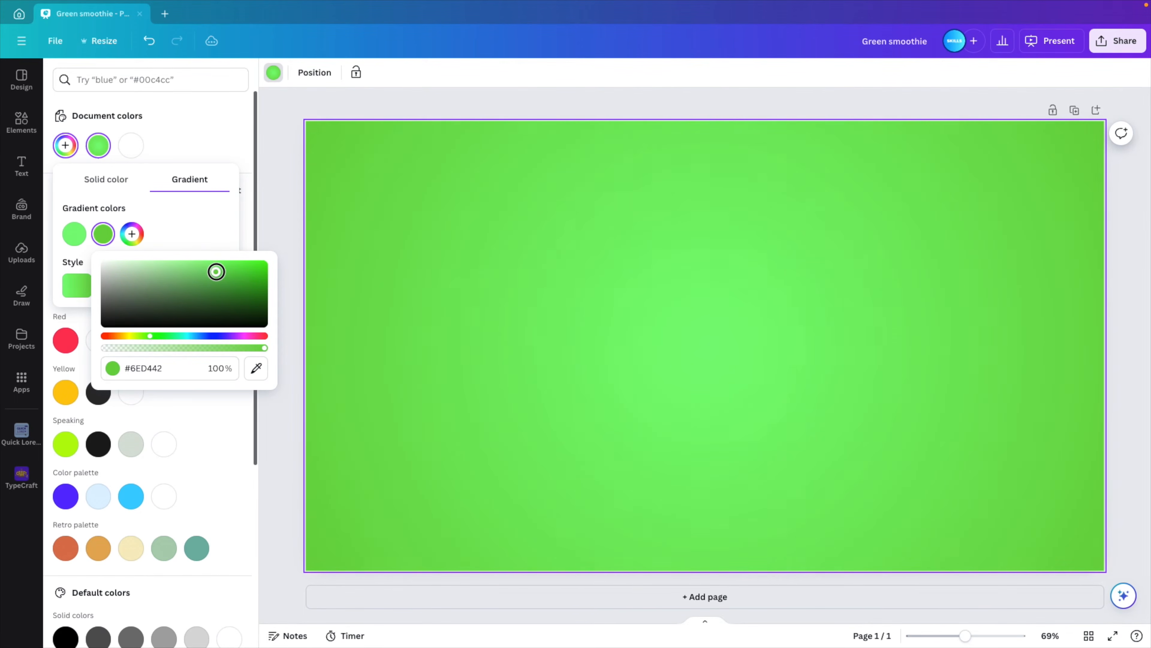
{"action": "left_click", "coordinate": [299, 225]}
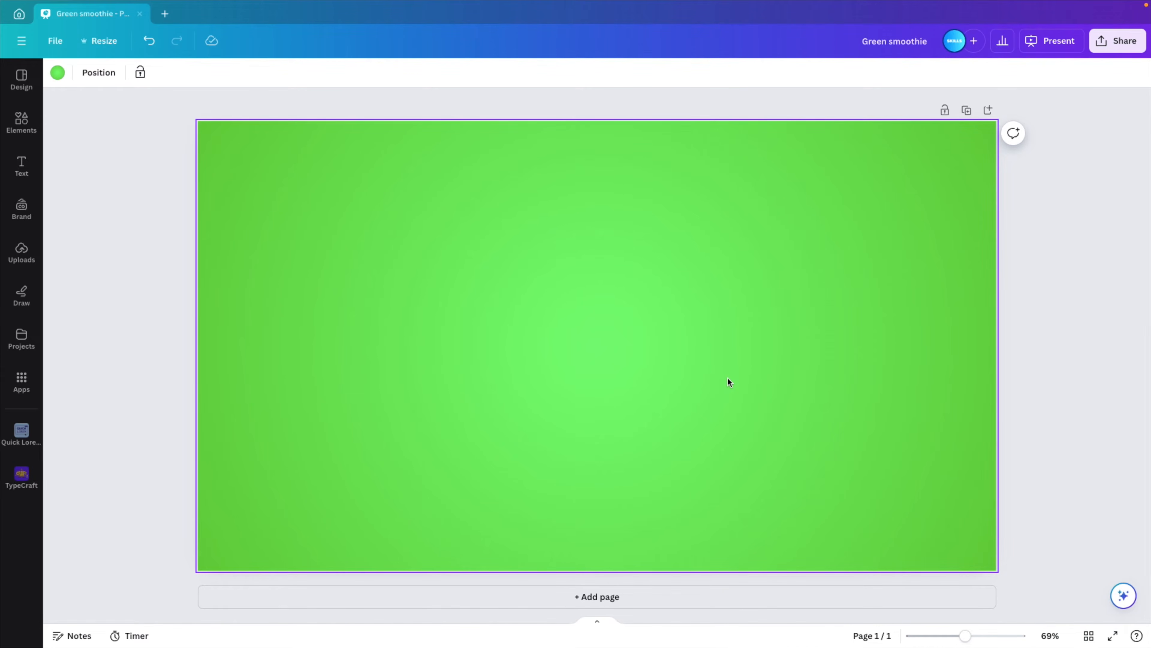
Search the photo elements for "green smoothie", add the herb-garnished glass on a napkin, and scale it down slightly near the page centre.
{"action": "left_click", "coordinate": [21, 121]}
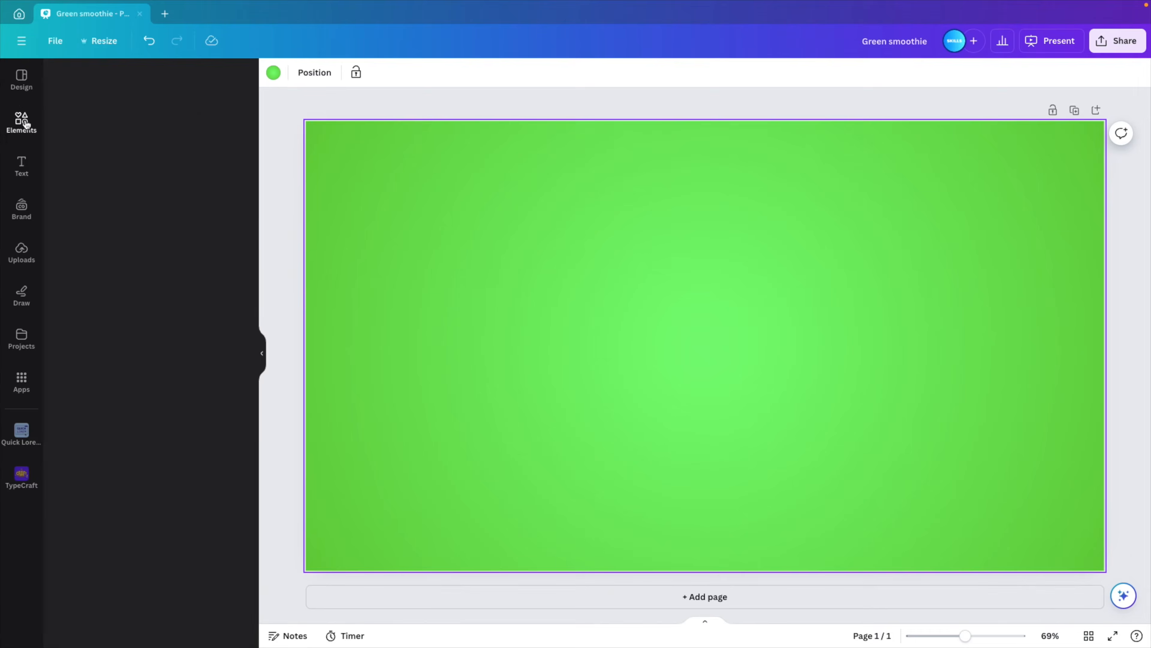
{"action": "left_click", "coordinate": [112, 79]}
{"action": "type", "text": "gre"}
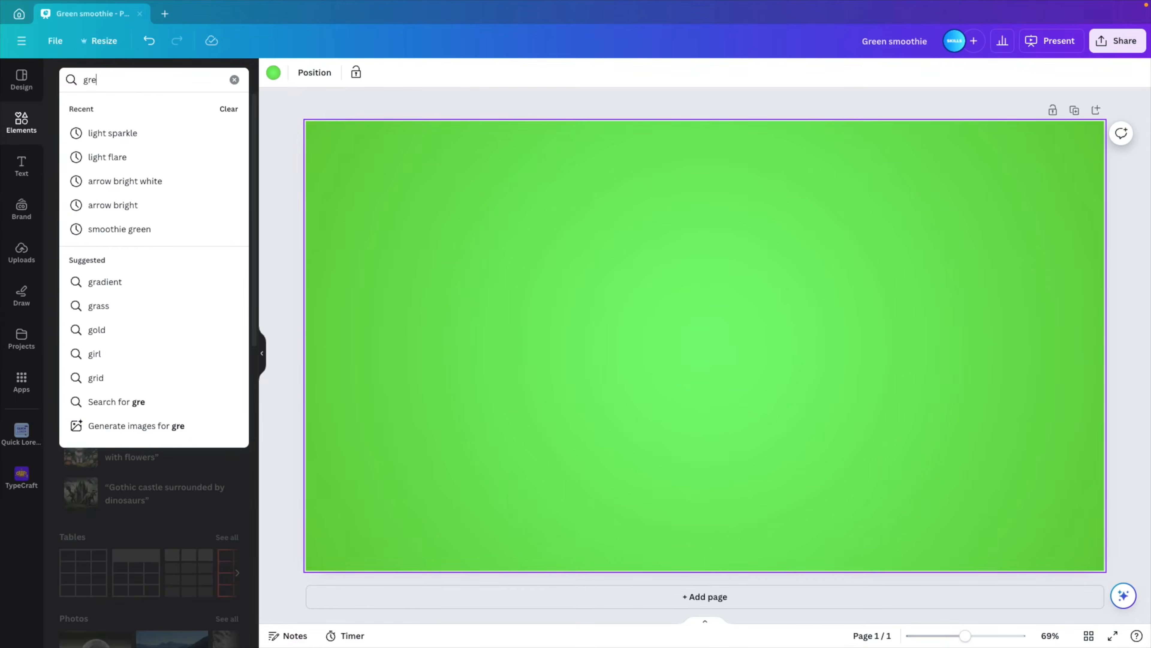
{"action": "type", "text": "en smoothie"}
{"action": "key", "text": "Return"}
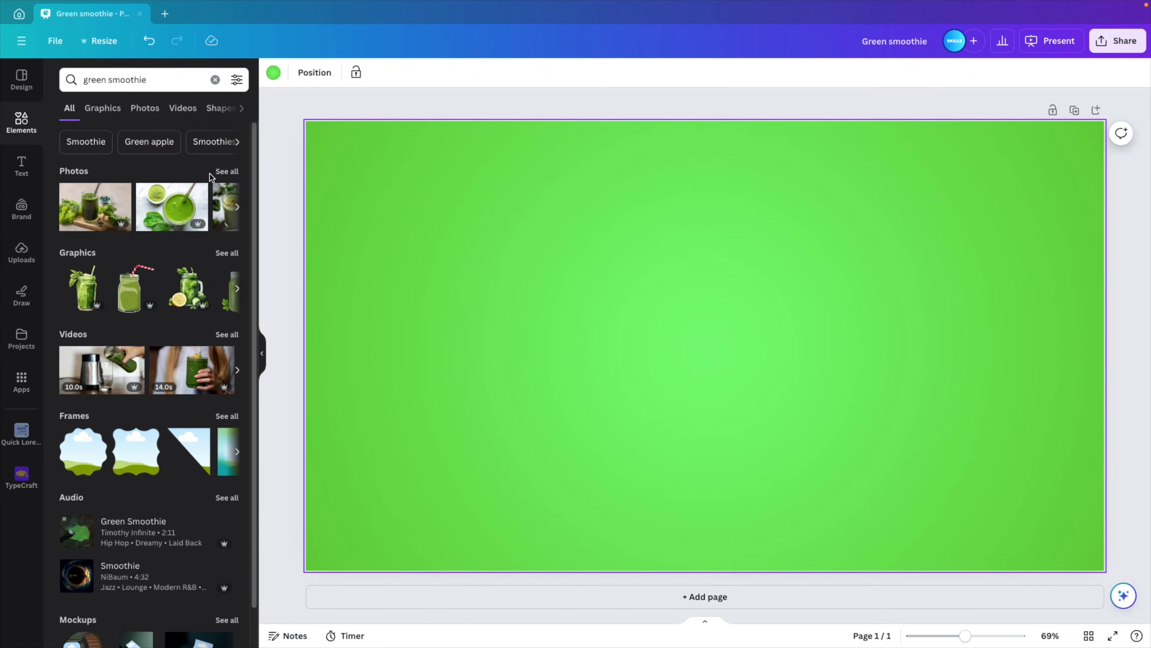
{"action": "left_click", "coordinate": [227, 171]}
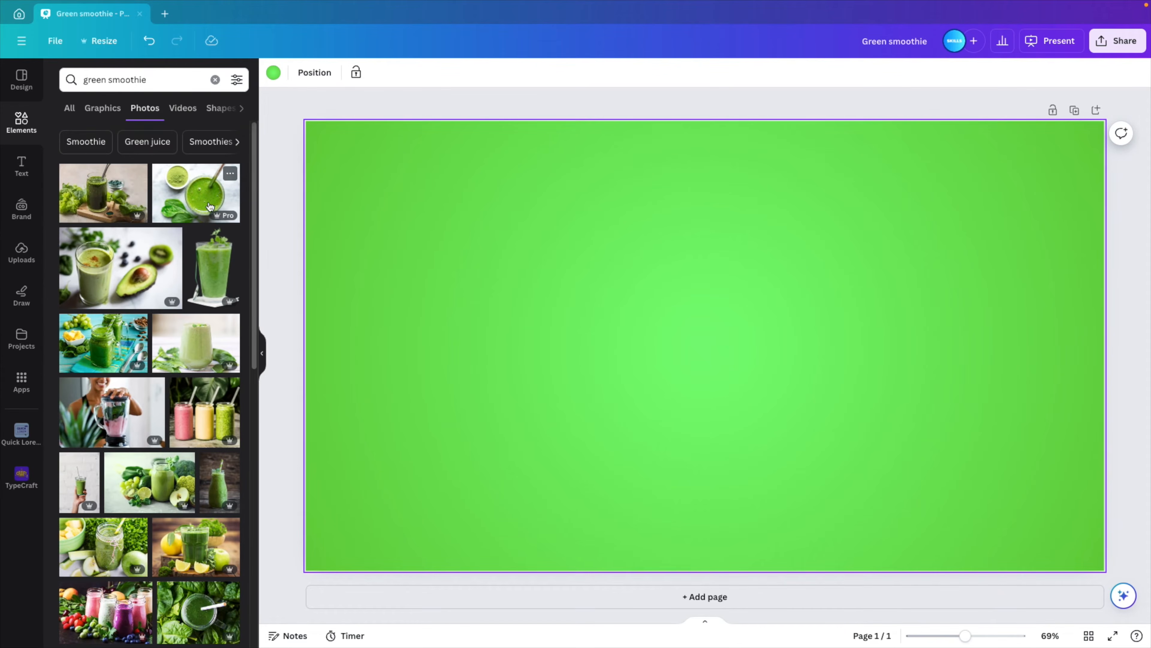
{"action": "left_click", "coordinate": [210, 273]}
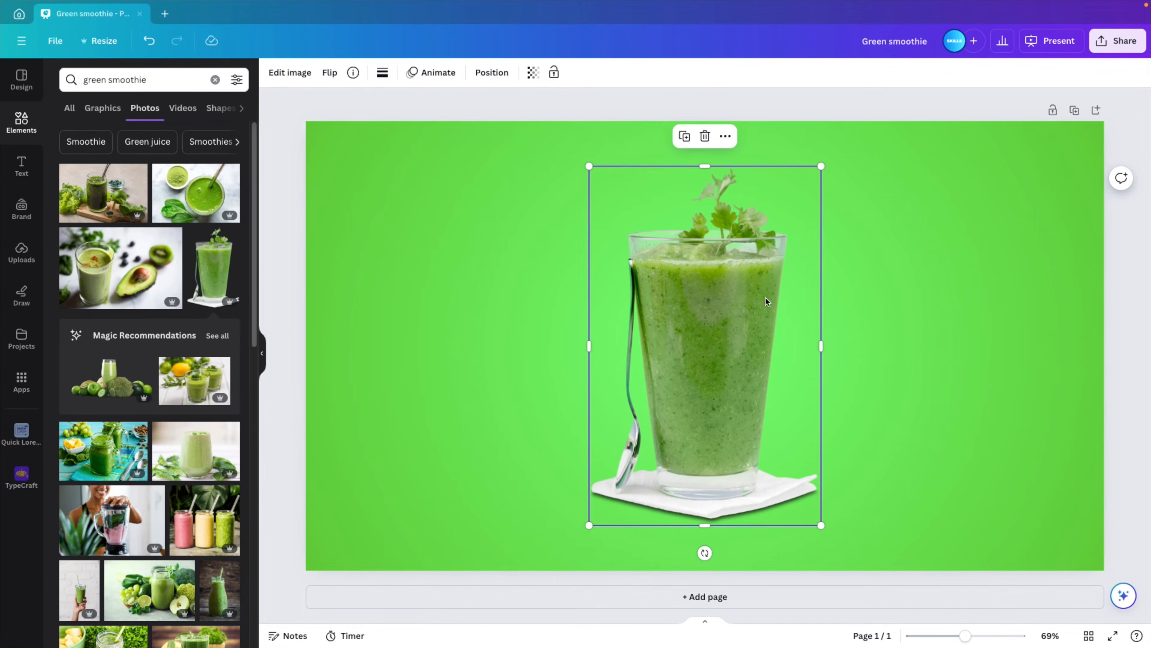
{"action": "left_click_drag", "start_coordinate": [824, 169], "coordinate": [797, 201]}
{"action": "left_click_drag", "start_coordinate": [707, 342], "coordinate": [692, 342]}
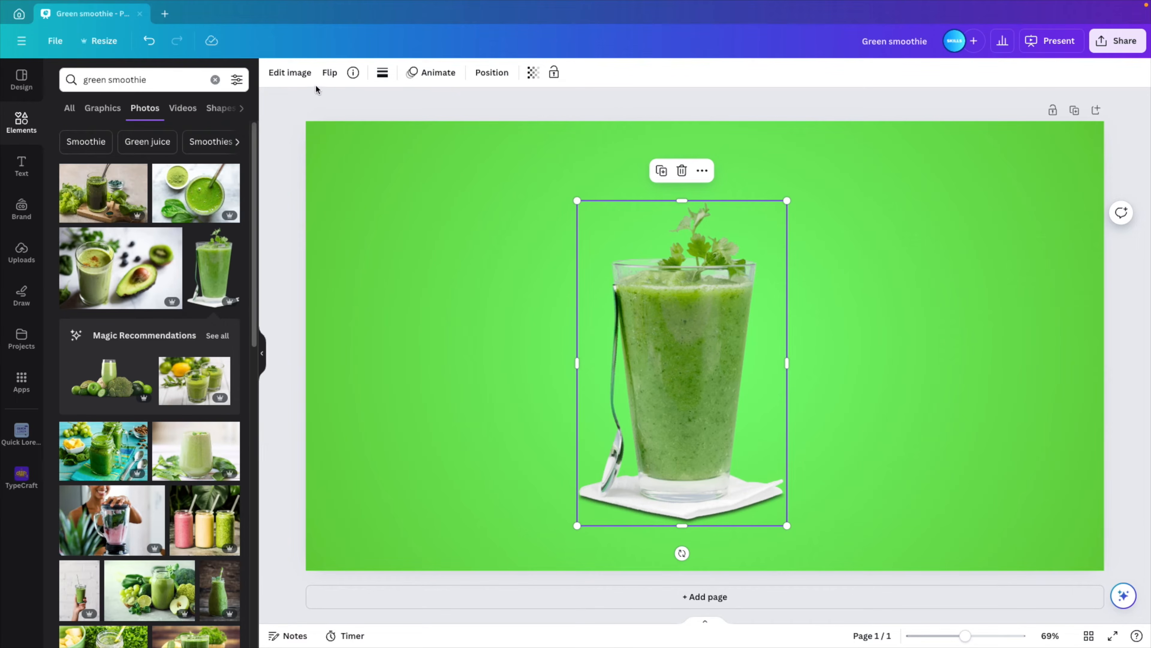
Separate the smoothie glass and its garnish from the photo using Magic Grab with a size 49 brush.
{"action": "left_click", "coordinate": [290, 73]}
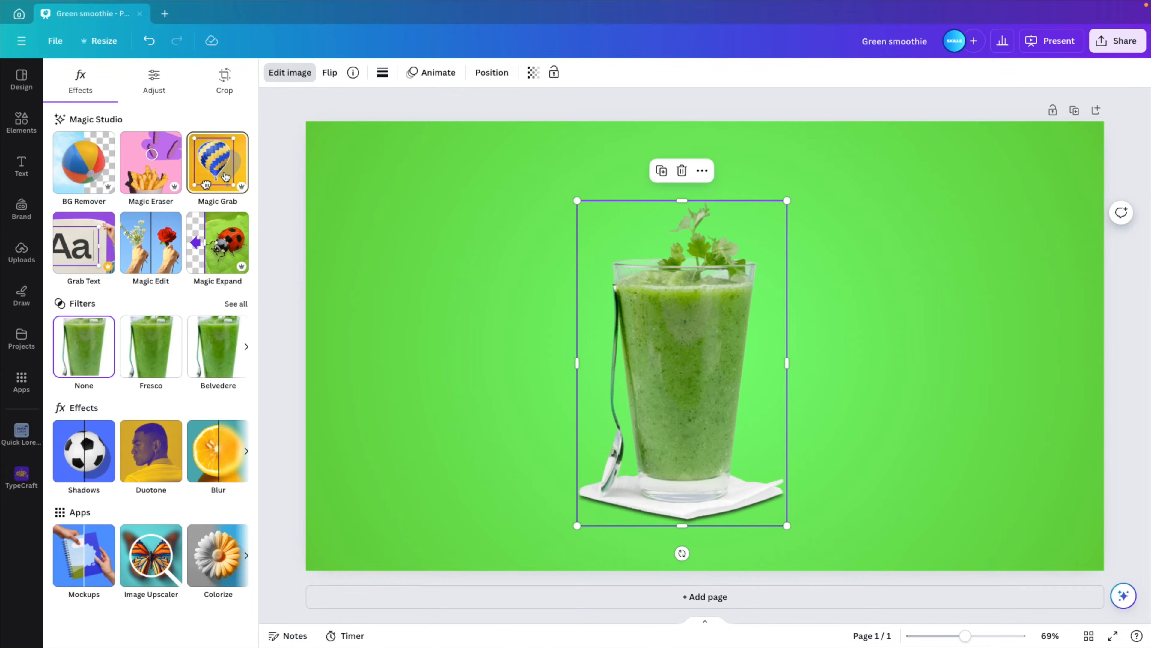
{"action": "left_click", "coordinate": [214, 165]}
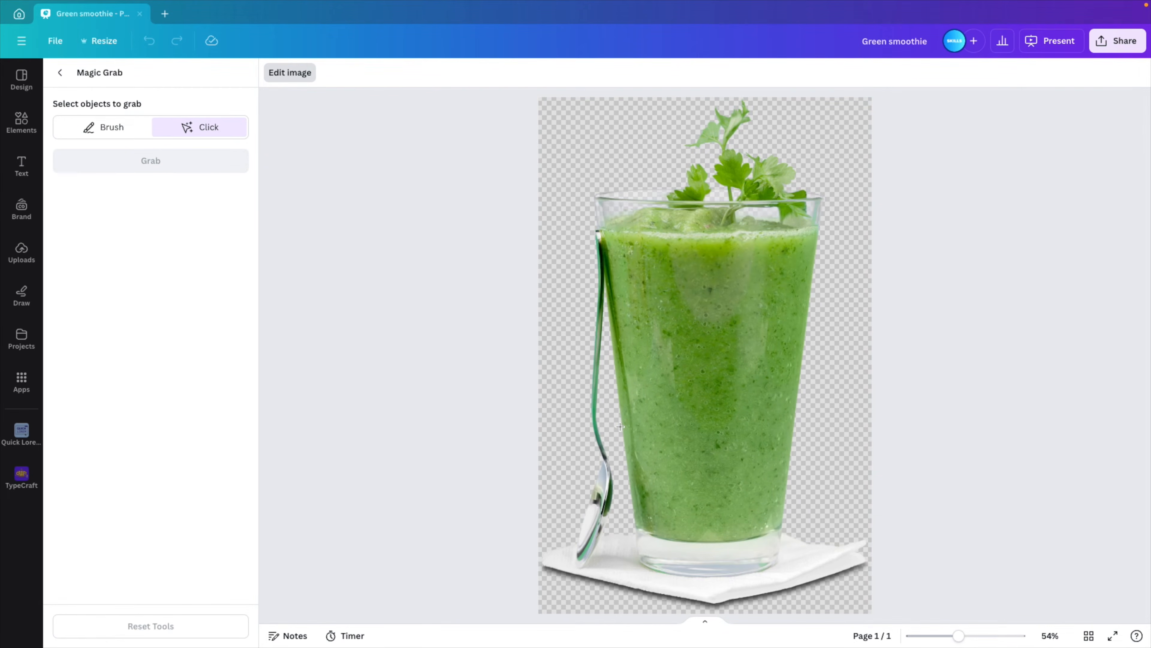
{"action": "left_click", "coordinate": [103, 127]}
{"action": "left_click_drag", "start_coordinate": [115, 175], "coordinate": [131, 174]}
{"action": "mouse_move", "coordinate": [624, 209]}
{"action": "left_mouse_down"}
{"action": "mouse_move", "coordinate": [663, 538]}
{"action": "mouse_move", "coordinate": [676, 545]}
{"action": "mouse_move", "coordinate": [748, 543]}
{"action": "mouse_move", "coordinate": [783, 399]}
{"action": "mouse_move", "coordinate": [804, 245]}
{"action": "mouse_move", "coordinate": [788, 170]}
{"action": "mouse_move", "coordinate": [739, 126]}
{"action": "mouse_move", "coordinate": [688, 179]}
{"action": "mouse_move", "coordinate": [671, 244]}
{"action": "mouse_move", "coordinate": [684, 506]}
{"action": "mouse_move", "coordinate": [733, 389]}
{"action": "mouse_move", "coordinate": [731, 181]}
{"action": "mouse_move", "coordinate": [761, 280]}
{"action": "mouse_move", "coordinate": [748, 337]}
{"action": "left_mouse_up"}
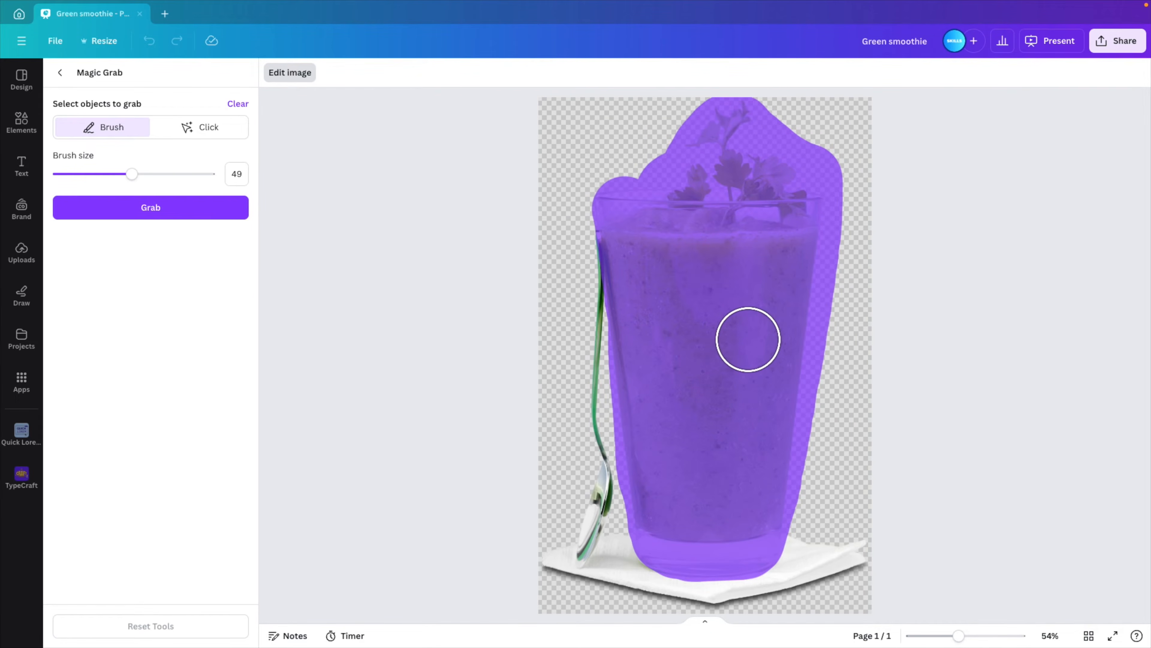
{"action": "left_click", "coordinate": [154, 212]}
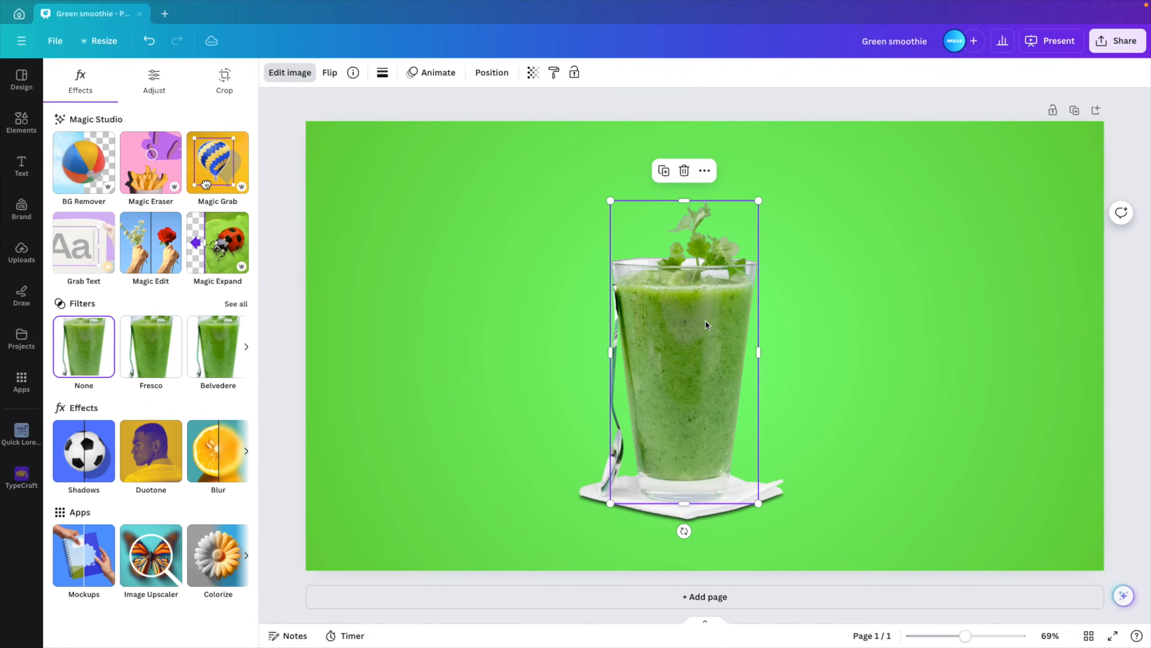
Delete the leftover spoon-and-napkin layer behind the grabbed smoothie glass and place the glass in the centre of the page.
{"action": "left_click_drag", "start_coordinate": [689, 358], "coordinate": [889, 352]}
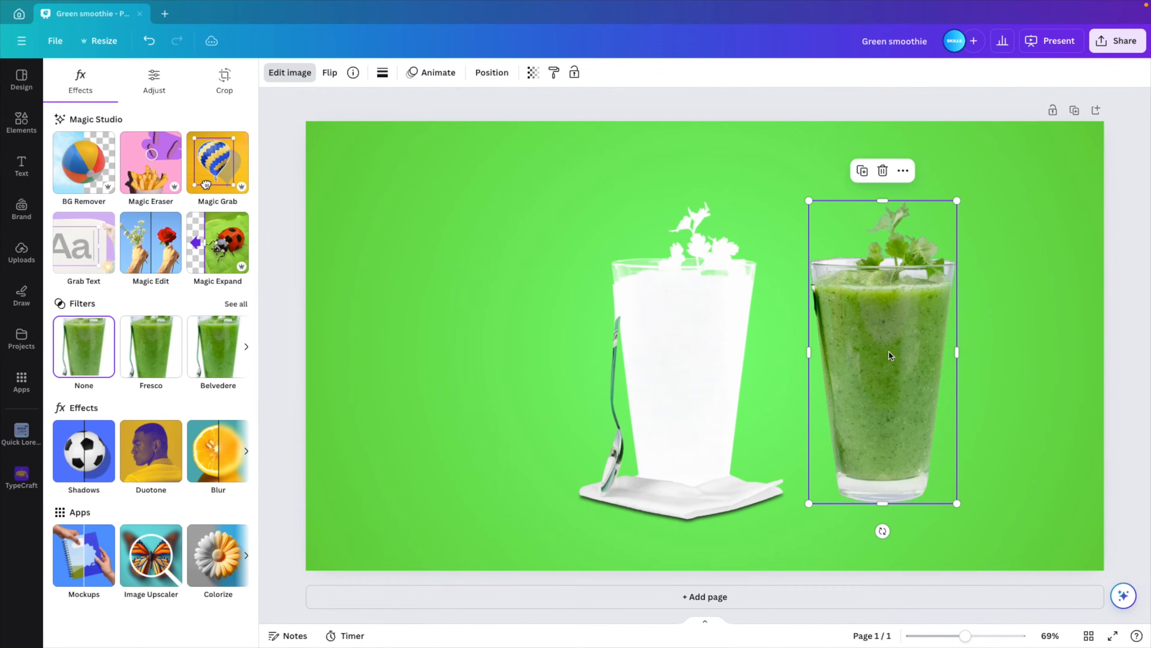
{"action": "left_click", "coordinate": [652, 349]}
{"action": "key", "text": "Delete"}
{"action": "left_click_drag", "start_coordinate": [847, 403], "coordinate": [668, 412]}
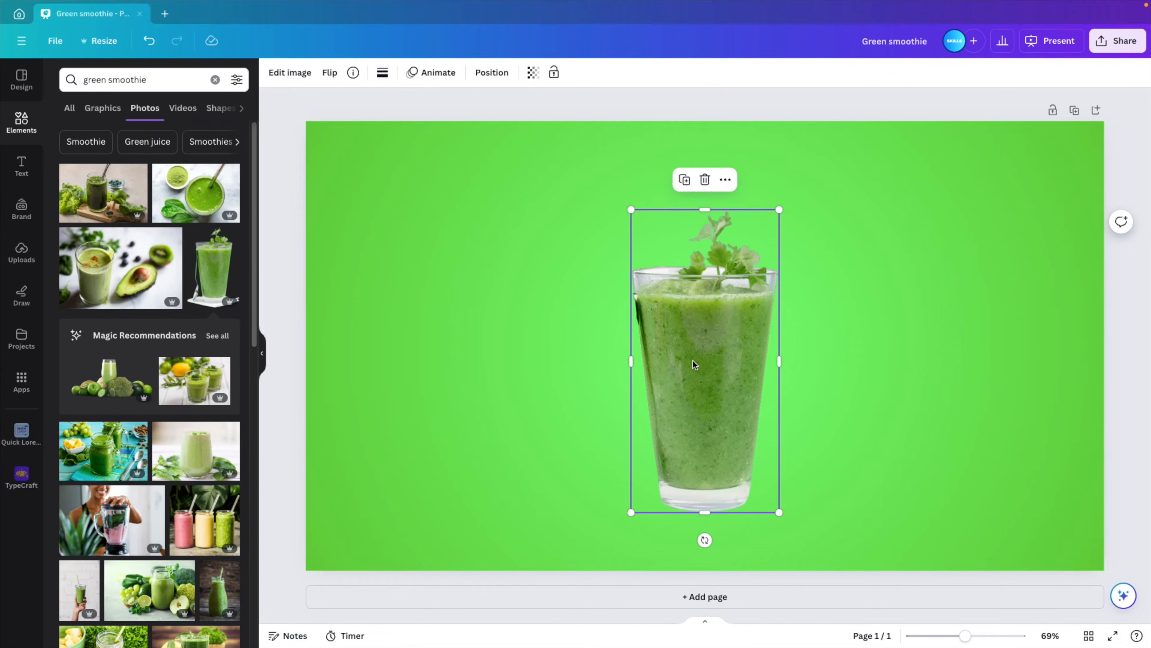
{"action": "left_click", "coordinate": [891, 383]}
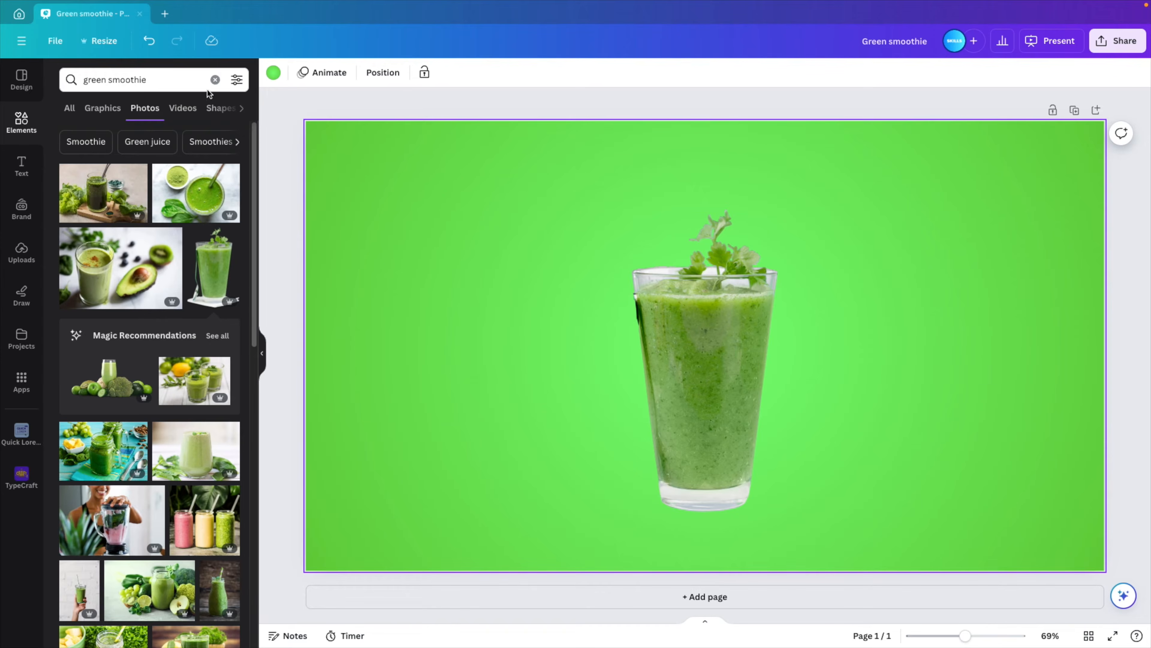
Search the photos for "kiwi" and add the picture of a whole and a halved kiwi, scaled down.
{"action": "left_click", "coordinate": [74, 78]}
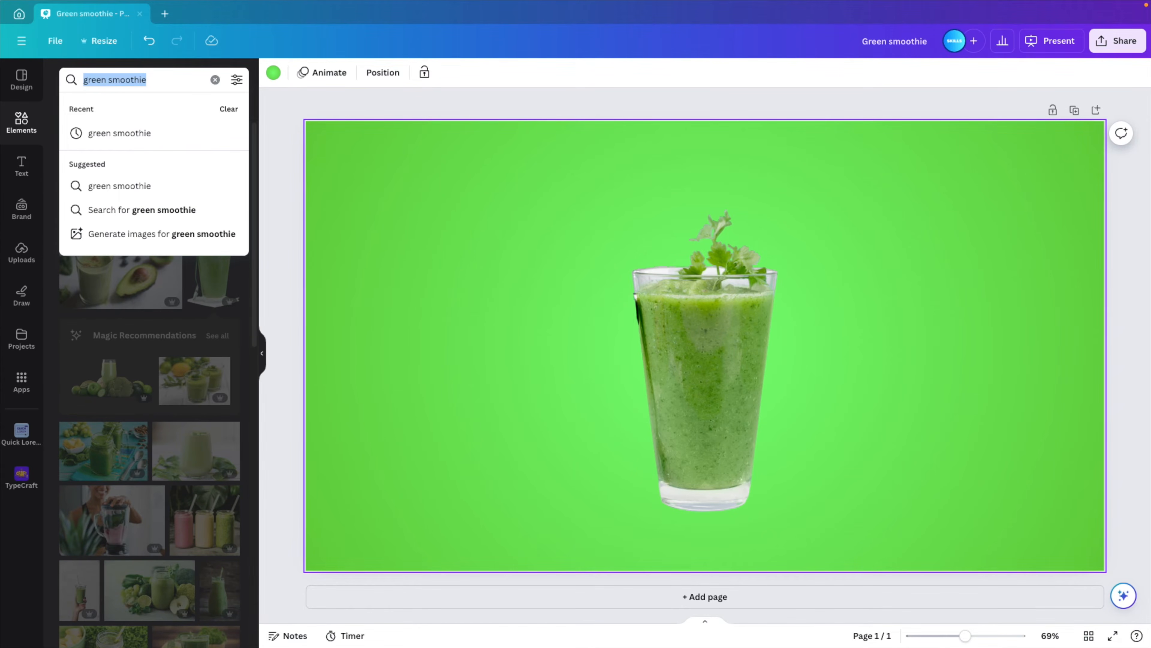
{"action": "type", "text": "kiwi"}
{"action": "key", "text": "Return"}
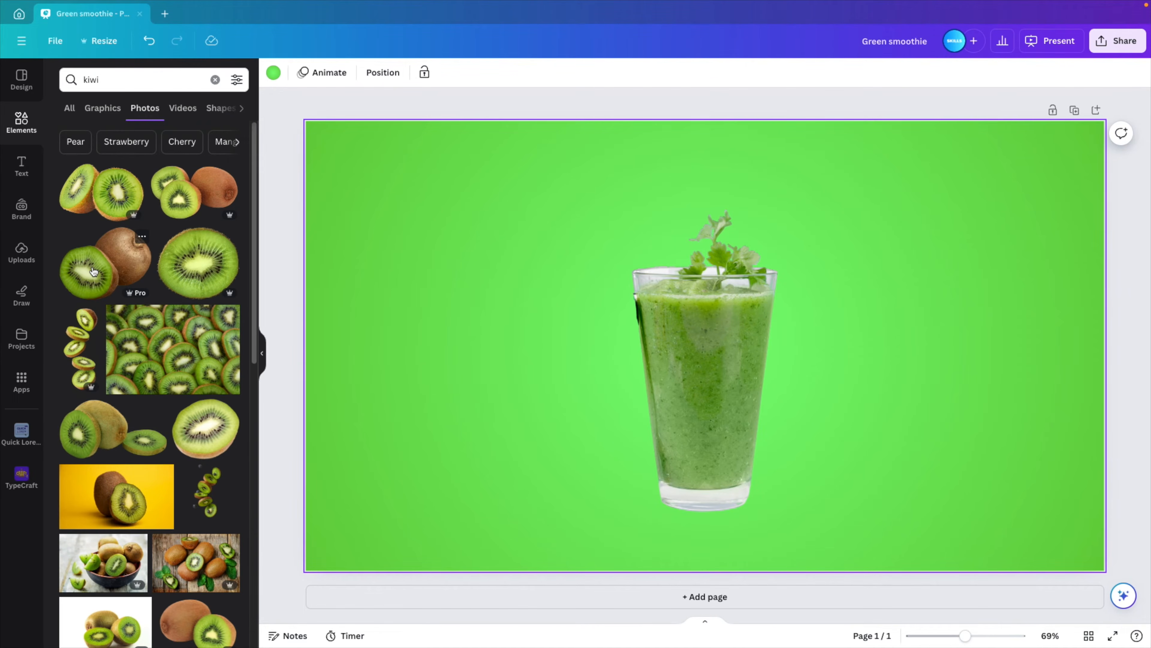
{"action": "left_click", "coordinate": [93, 271]}
{"action": "left_click_drag", "start_coordinate": [931, 169], "coordinate": [639, 381]}
Raise the smoothie glass slightly and scale and place the kiwi pair in front of its lower-left base.
{"action": "left_click", "coordinate": [733, 360]}
{"action": "left_click_drag", "start_coordinate": [733, 361], "coordinate": [729, 404]}
{"action": "left_click_drag", "start_coordinate": [628, 394], "coordinate": [684, 412]}
{"action": "left_click_drag", "start_coordinate": [621, 466], "coordinate": [650, 458]}
{"action": "left_click_drag", "start_coordinate": [721, 412], "coordinate": [725, 408]}
{"action": "left_click_drag", "start_coordinate": [688, 448], "coordinate": [683, 449]}
Add the picture of five stacked kiwi slices, scale it down, and place it beside the glass's upper right.
{"action": "scroll", "coordinate": [114, 352], "scroll_direction": "down", "scroll_amount": 1}
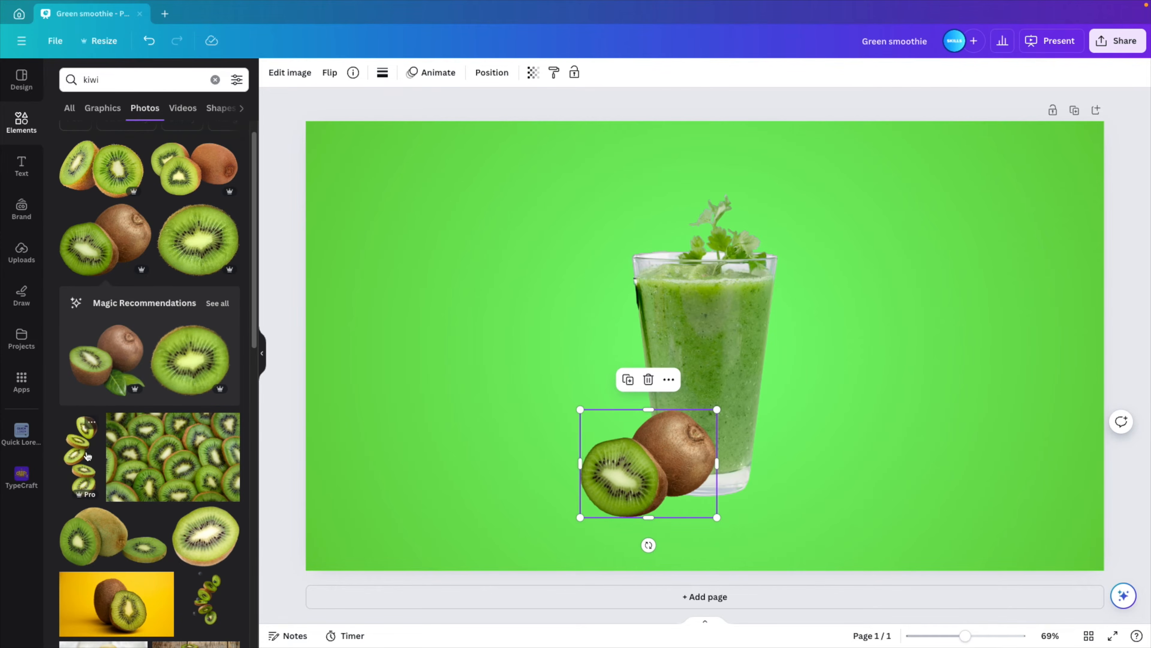
{"action": "left_click", "coordinate": [82, 462]}
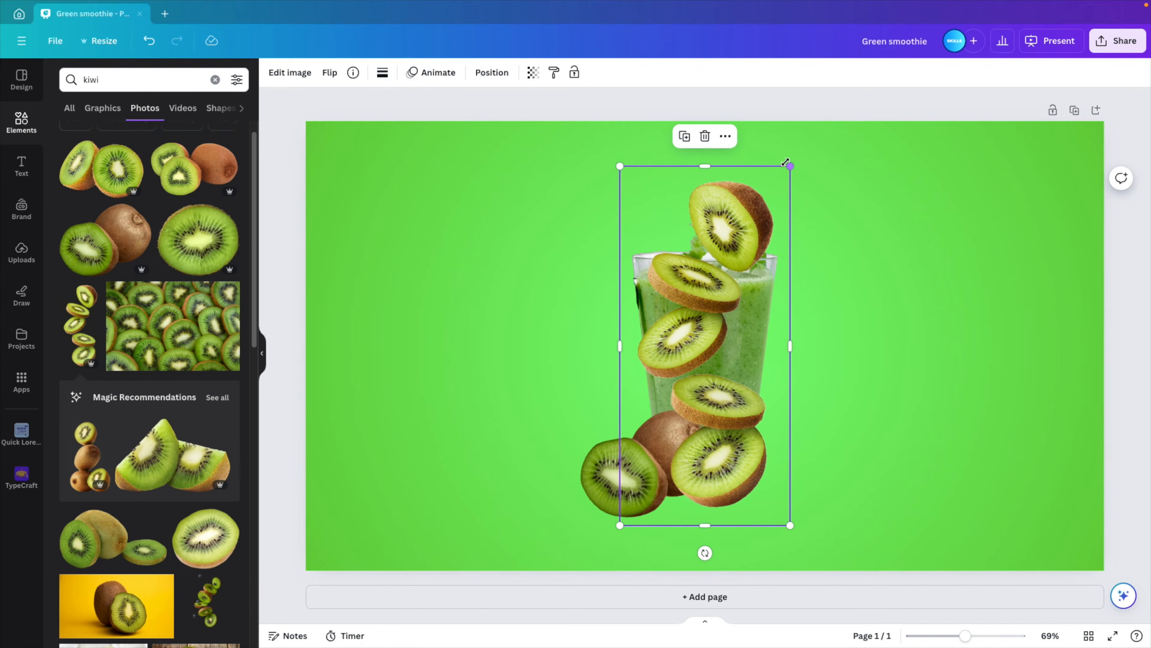
{"action": "mouse_move", "coordinate": [787, 165]}
{"action": "left_mouse_down"}
{"action": "mouse_move", "coordinate": [761, 195]}
{"action": "mouse_move", "coordinate": [786, 174]}
{"action": "left_mouse_up"}
{"action": "left_click_drag", "start_coordinate": [693, 281], "coordinate": [755, 239]}
{"action": "left_click_drag", "start_coordinate": [850, 132], "coordinate": [820, 165]}
{"action": "left_click_drag", "start_coordinate": [724, 284], "coordinate": [762, 242]}
{"action": "left_click_drag", "start_coordinate": [803, 182], "coordinate": [731, 463]}
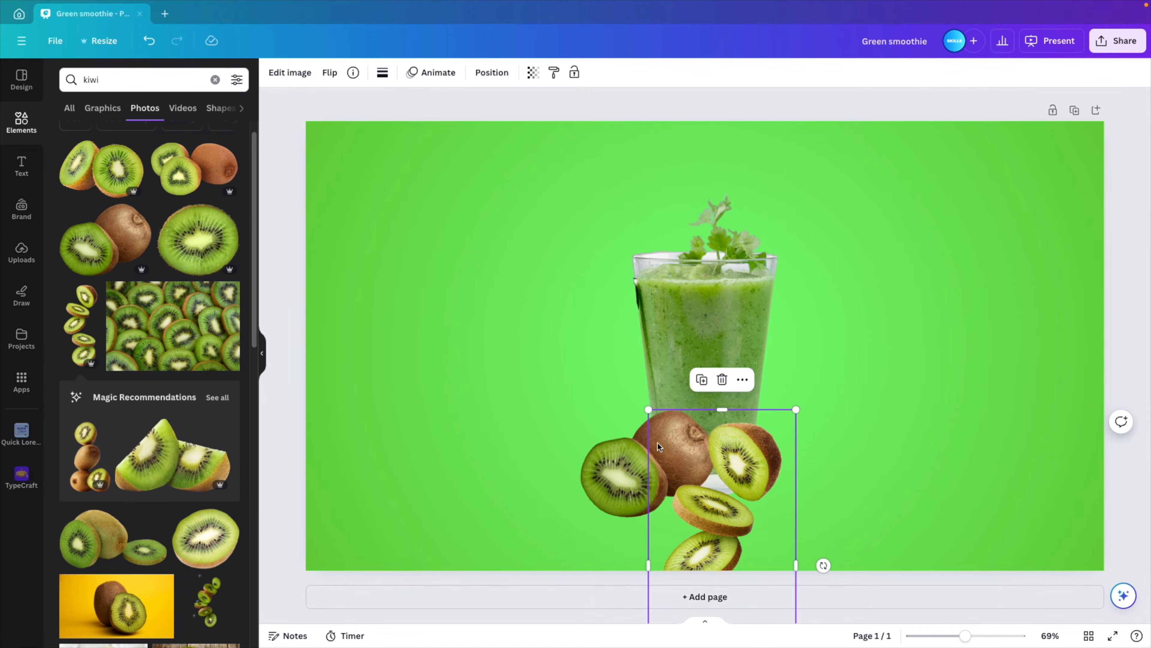
{"action": "left_click_drag", "start_coordinate": [658, 444], "coordinate": [728, 156]}
Try resizing the whole-and-halved kiwi picture at the glass's base and undo the change.
{"action": "left_click", "coordinate": [676, 449]}
{"action": "left_click_drag", "start_coordinate": [718, 408], "coordinate": [656, 485]}
{"action": "key", "text": "ctrl+z"}
{"action": "key", "text": "ctrl+z"}
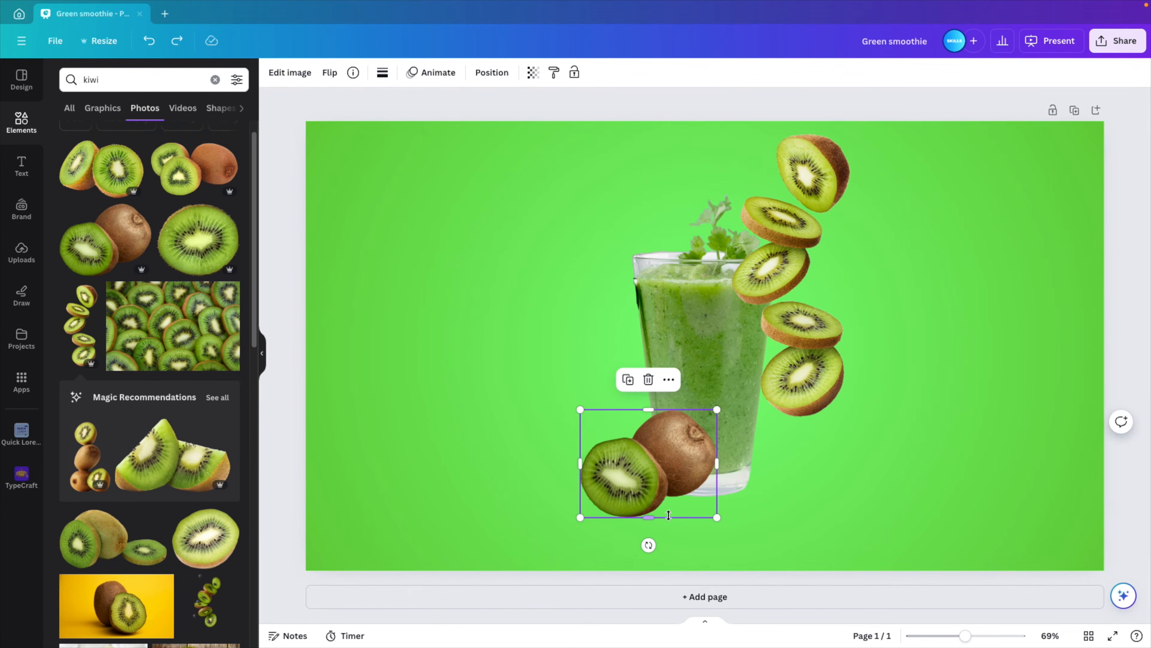
Shift the stacked kiwi slices slightly away from the glass and flip them horizontally.
{"action": "left_click", "coordinate": [830, 343]}
{"action": "left_click_drag", "start_coordinate": [820, 349], "coordinate": [831, 354]}
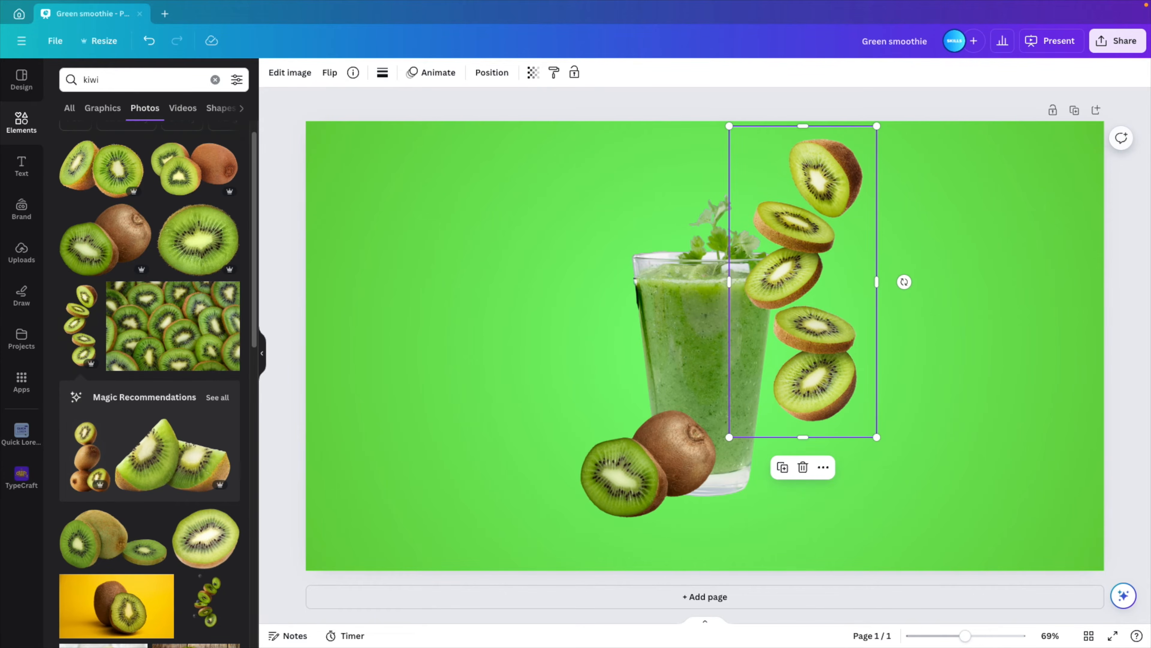
{"action": "left_click", "coordinate": [329, 73]}
{"action": "left_click", "coordinate": [344, 104]}
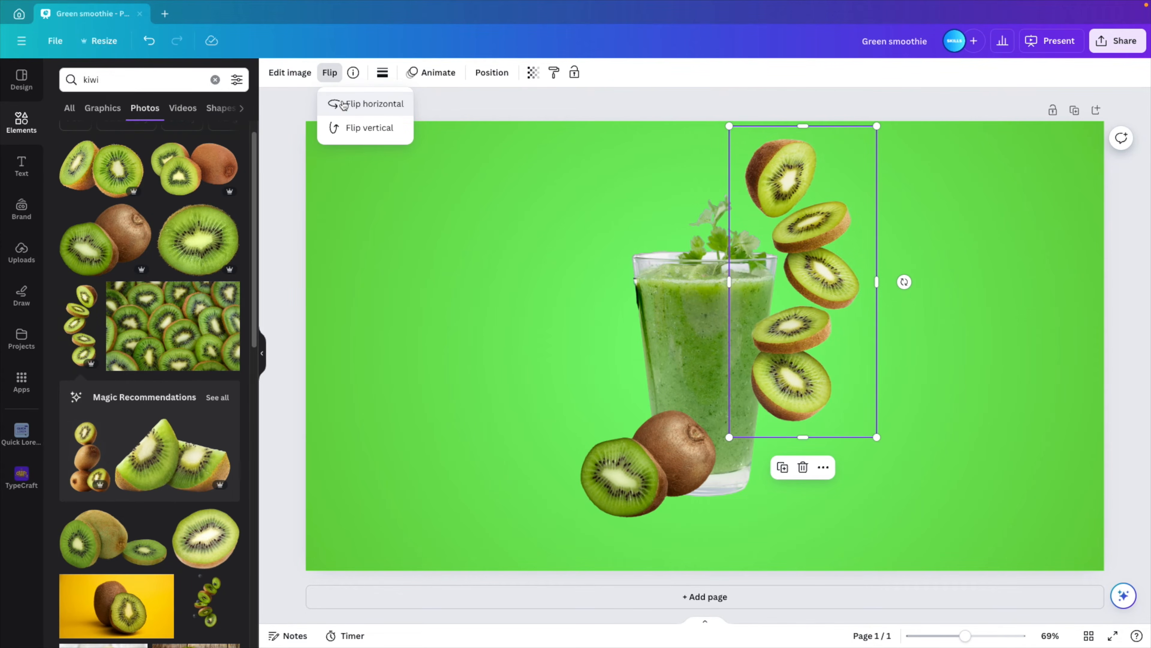
{"action": "left_click_drag", "start_coordinate": [742, 160], "coordinate": [739, 161]}
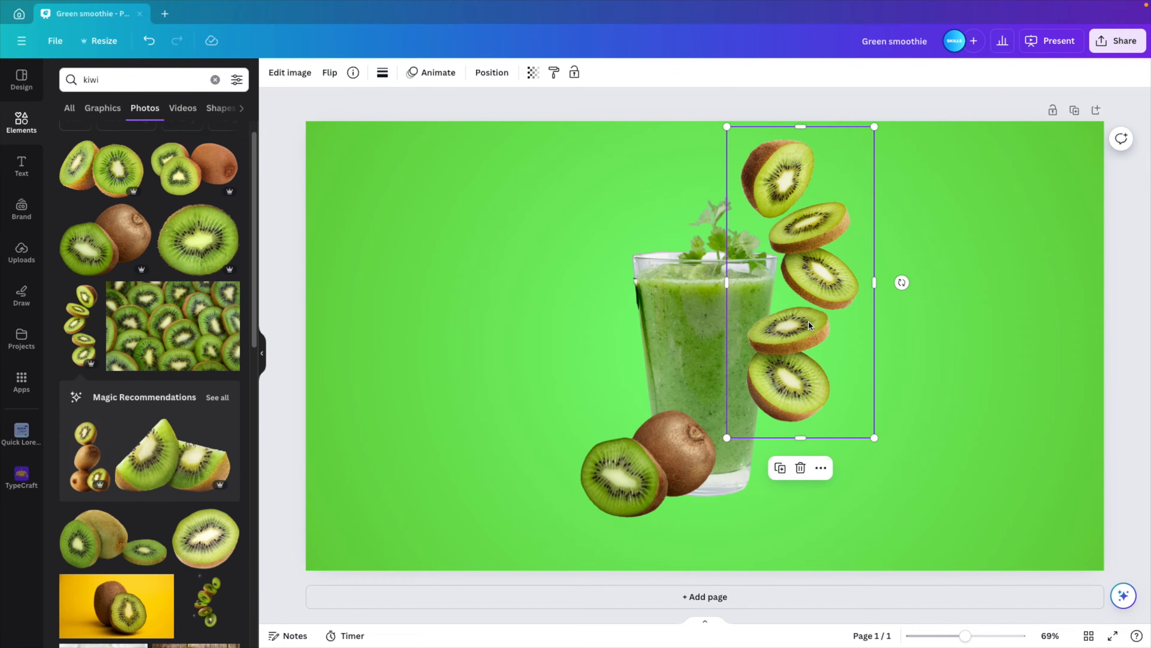
Search the photos for "apple" and refine the search to "apple green".
{"action": "left_click", "coordinate": [141, 81]}
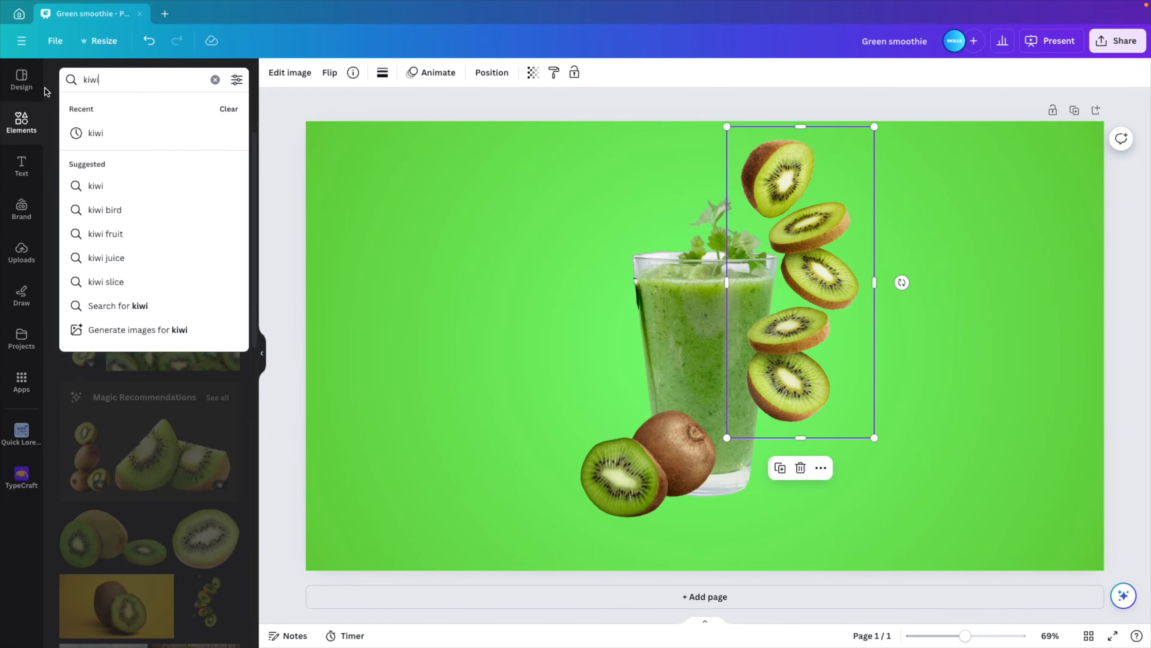
{"action": "type", "text": "apple"}
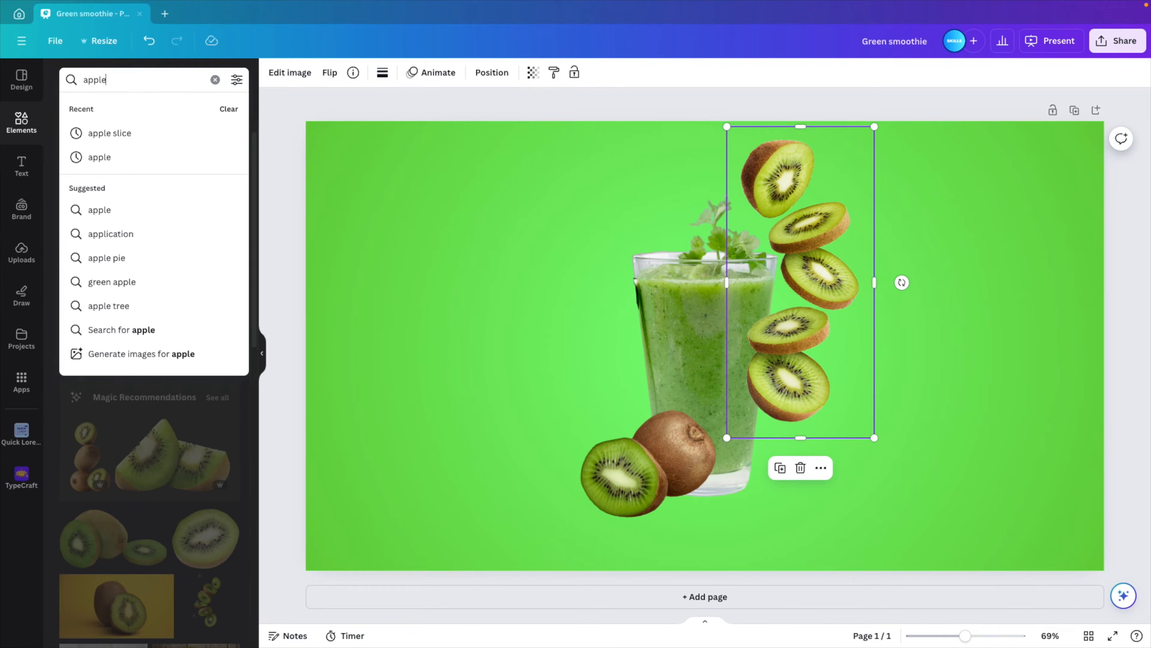
{"action": "key", "text": "Return"}
{"action": "left_click", "coordinate": [141, 89]}
{"action": "type", "text": "green"}
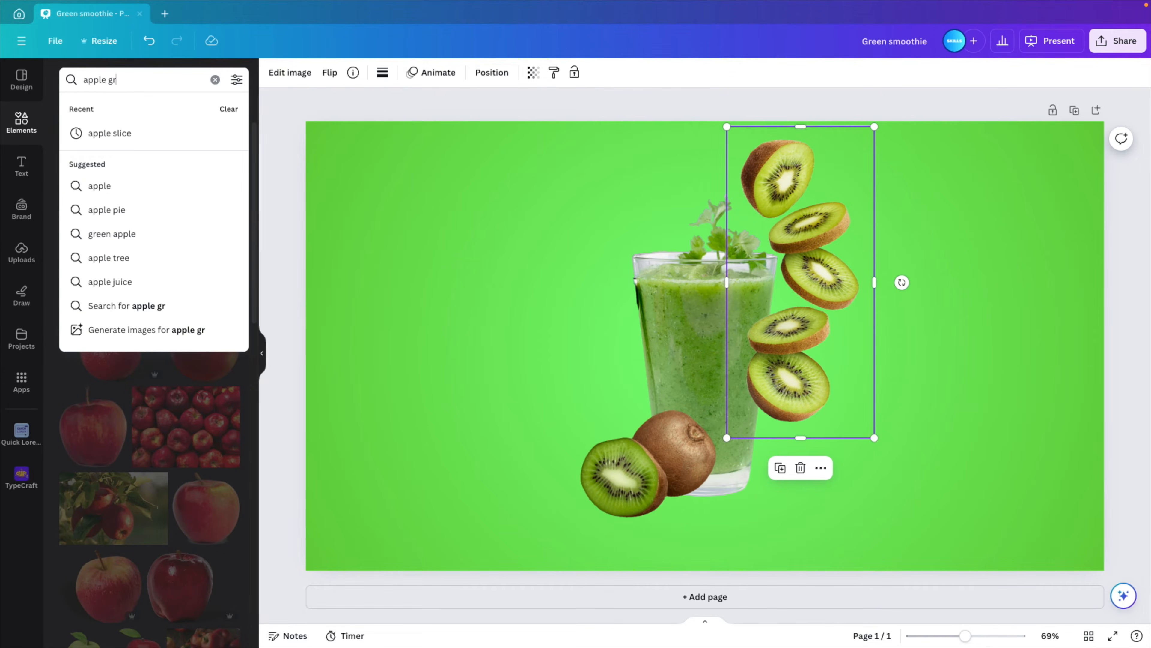
{"action": "key", "text": "Return"}
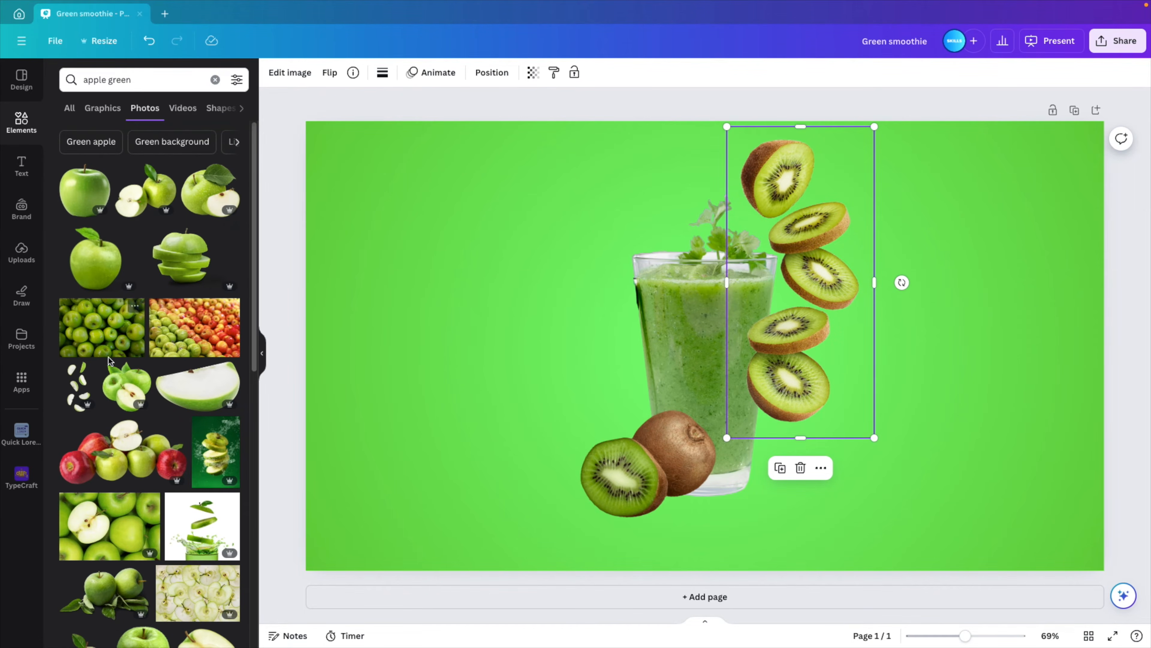
Add the picture of falling green apple slices, enlarge it, and place it to the left of the glass.
{"action": "left_click", "coordinate": [74, 386]}
{"action": "left_click_drag", "start_coordinate": [685, 347], "coordinate": [571, 324]}
{"action": "left_click_drag", "start_coordinate": [672, 147], "coordinate": [686, 114]}
{"action": "left_click_drag", "start_coordinate": [625, 261], "coordinate": [603, 269]}
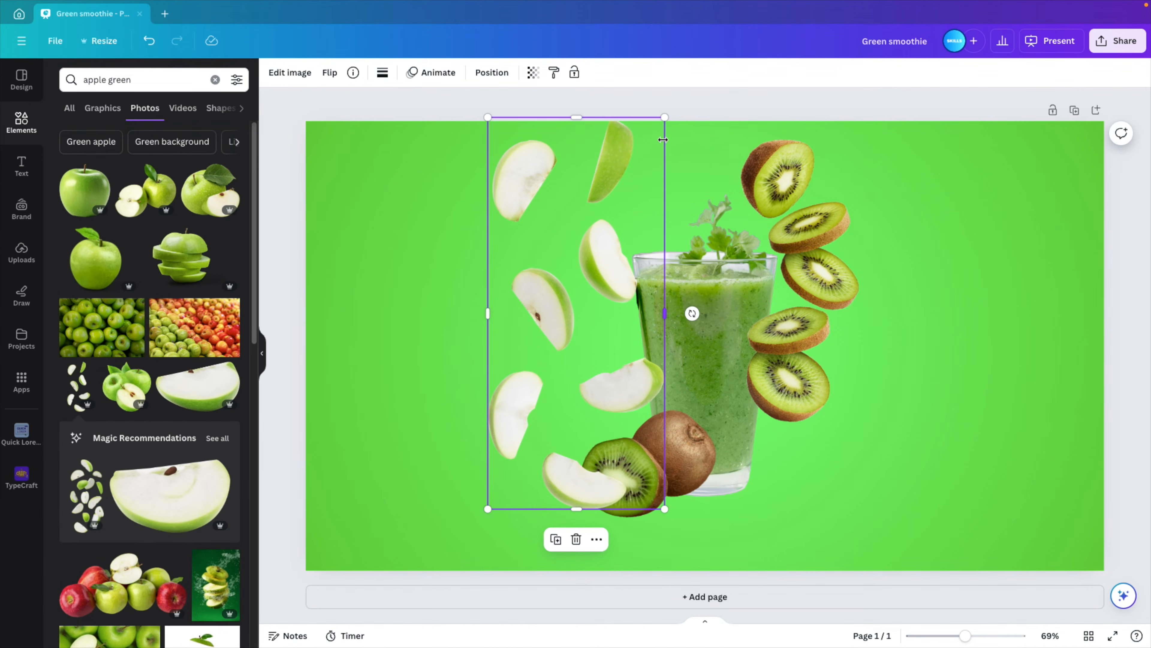
{"action": "left_click_drag", "start_coordinate": [667, 116], "coordinate": [680, 102]}
{"action": "left_click_drag", "start_coordinate": [606, 231], "coordinate": [576, 261]}
Try cropping the upper part of the apple slices picture and undo the change.
{"action": "left_click_drag", "start_coordinate": [543, 122], "coordinate": [550, 243]}
{"action": "key", "text": "ctrl+z"}
{"action": "key", "text": "ctrl+z"}
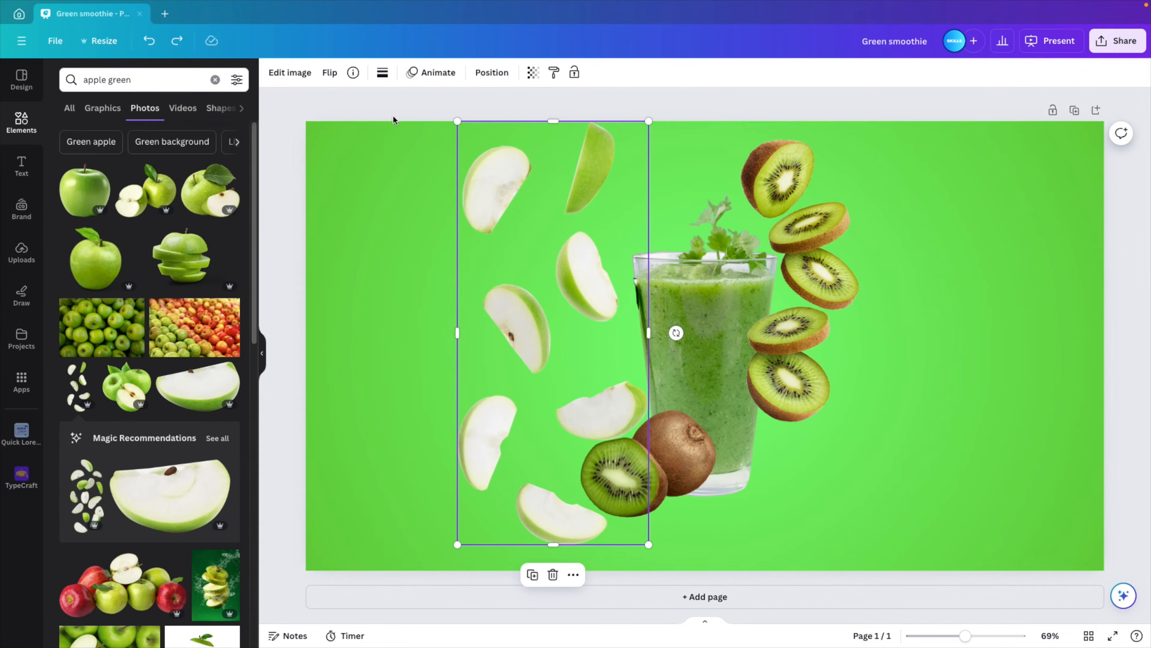
Erase the two uppermost apple slices from the picture using Magic Eraser with a size 49 brush.
{"action": "left_click", "coordinate": [291, 73]}
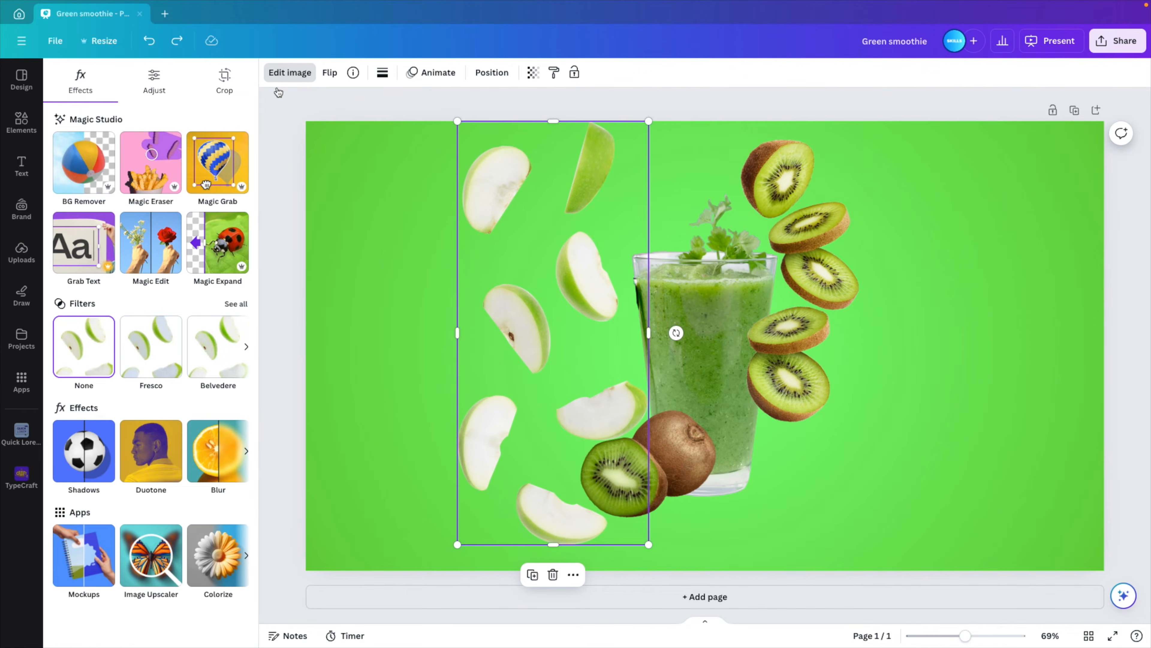
{"action": "left_click", "coordinate": [152, 171]}
{"action": "left_click_drag", "start_coordinate": [86, 175], "coordinate": [132, 173]}
{"action": "mouse_move", "coordinate": [635, 213]}
{"action": "left_mouse_down"}
{"action": "mouse_move", "coordinate": [656, 134]}
{"action": "mouse_move", "coordinate": [593, 203]}
{"action": "mouse_move", "coordinate": [703, 165]}
{"action": "mouse_move", "coordinate": [709, 189]}
{"action": "mouse_move", "coordinate": [766, 105]}
{"action": "mouse_move", "coordinate": [724, 185]}
{"action": "left_mouse_up"}
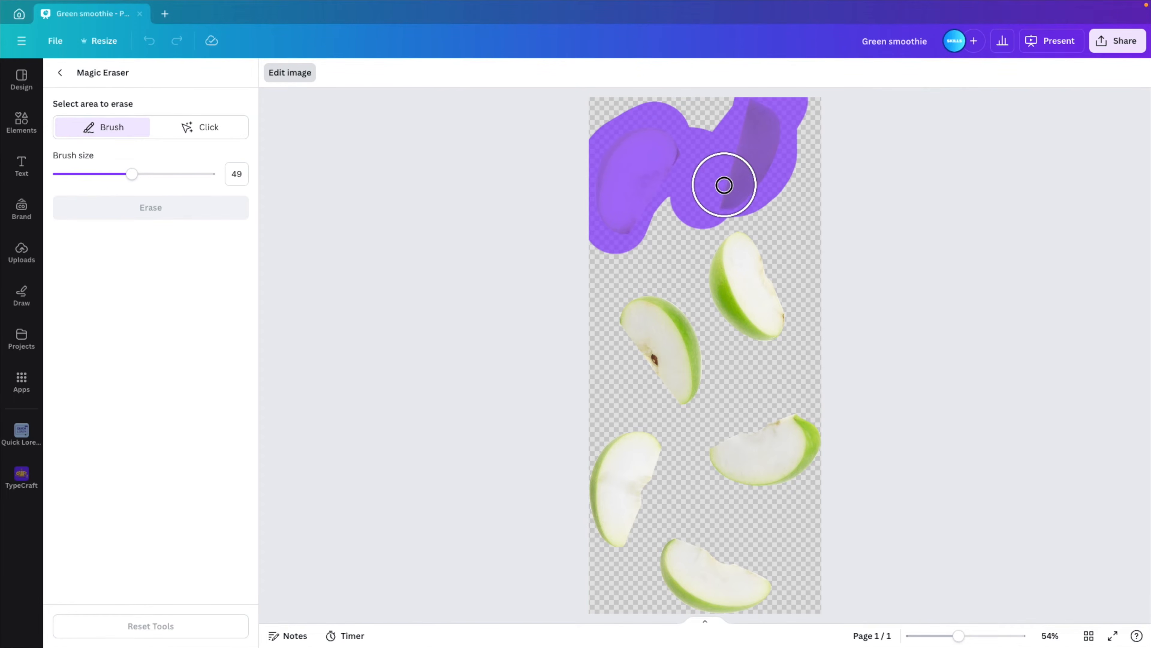
{"action": "left_click", "coordinate": [154, 208]}
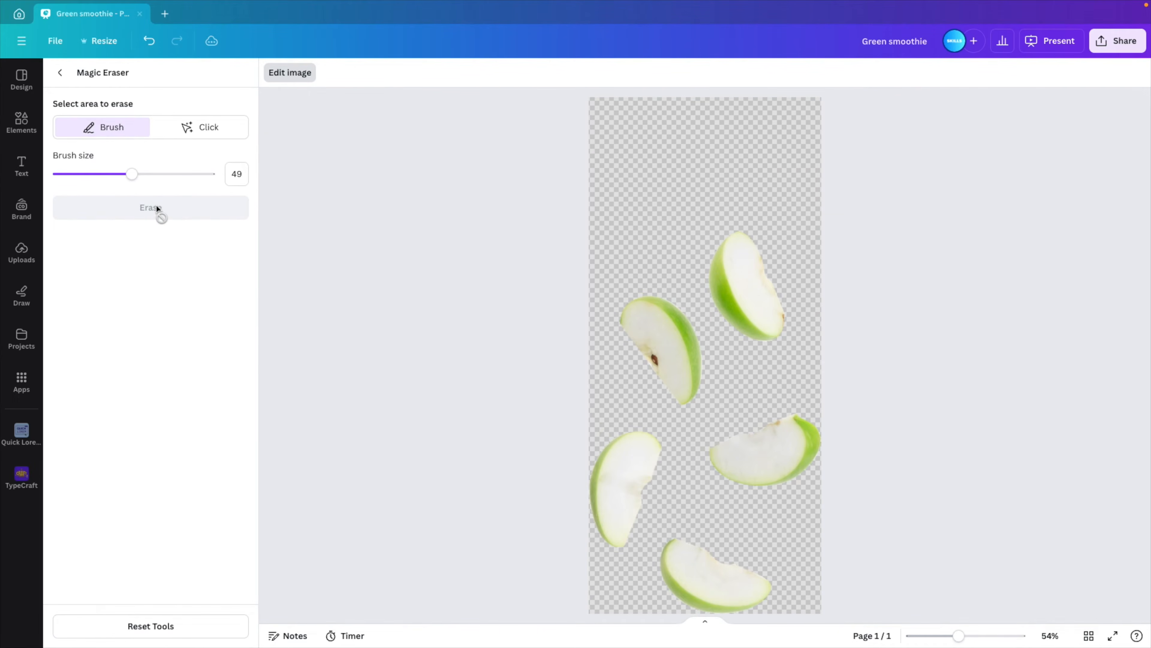
Leave Magic Eraser, then reposition and slightly shrink the apple slices picture beside the upper left of the smoothie glass.
{"action": "left_click", "coordinate": [62, 73]}
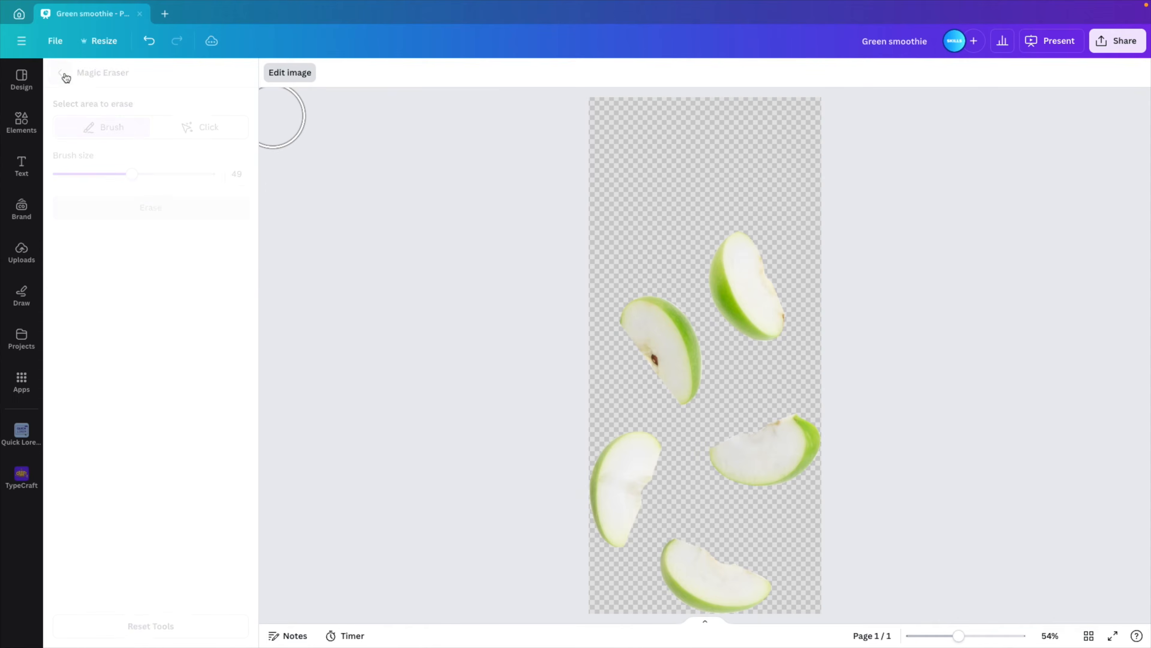
{"action": "left_click_drag", "start_coordinate": [551, 171], "coordinate": [550, 219]}
{"action": "left_click_drag", "start_coordinate": [527, 313], "coordinate": [577, 207]}
{"action": "mouse_move", "coordinate": [696, 108]}
{"action": "left_mouse_down"}
{"action": "mouse_move", "coordinate": [666, 133]}
{"action": "mouse_move", "coordinate": [684, 117]}
{"action": "left_mouse_up"}
Move the apple slices layer beneath the smoothie glass layer, directly above the background.
{"action": "left_click", "coordinate": [493, 72]}
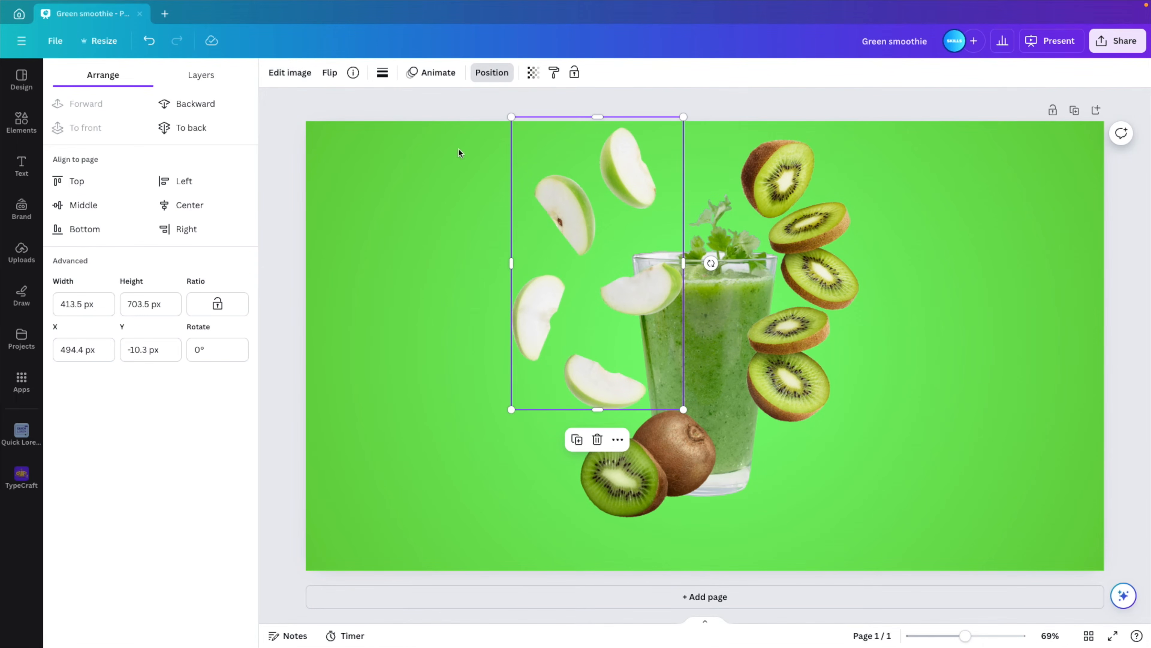
{"action": "left_click", "coordinate": [203, 76]}
{"action": "left_click_drag", "start_coordinate": [172, 145], "coordinate": [175, 281]}
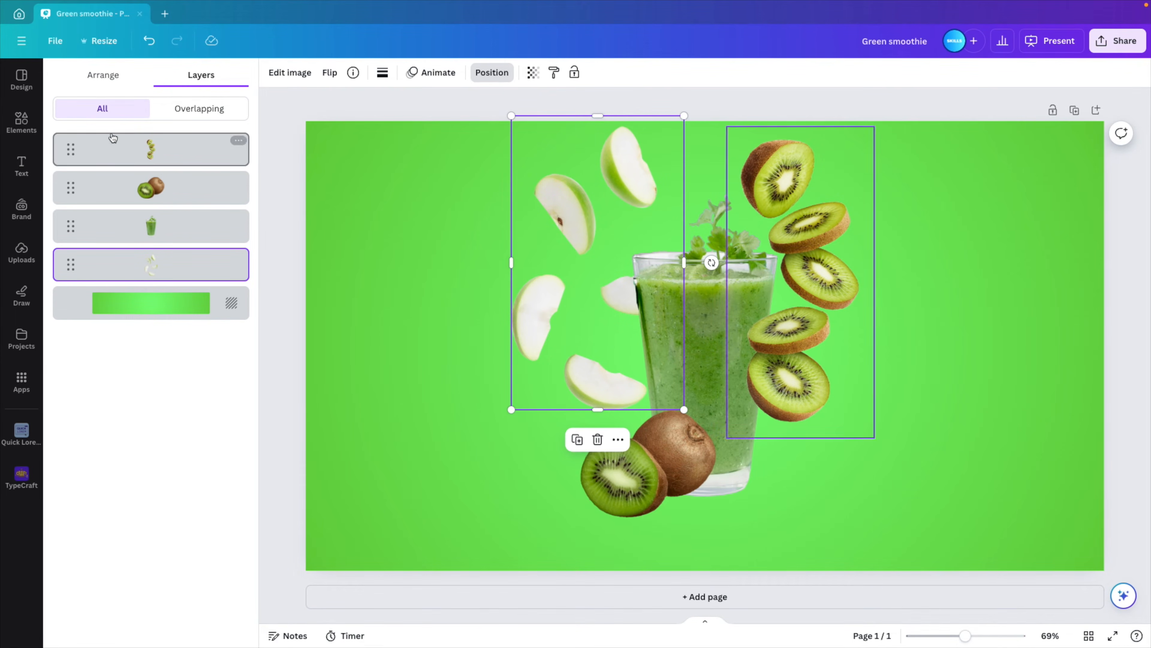
Search the elements for "mint leaf" and show all matching photos.
{"action": "left_click", "coordinate": [22, 122]}
{"action": "type", "text": "mint leaf"}
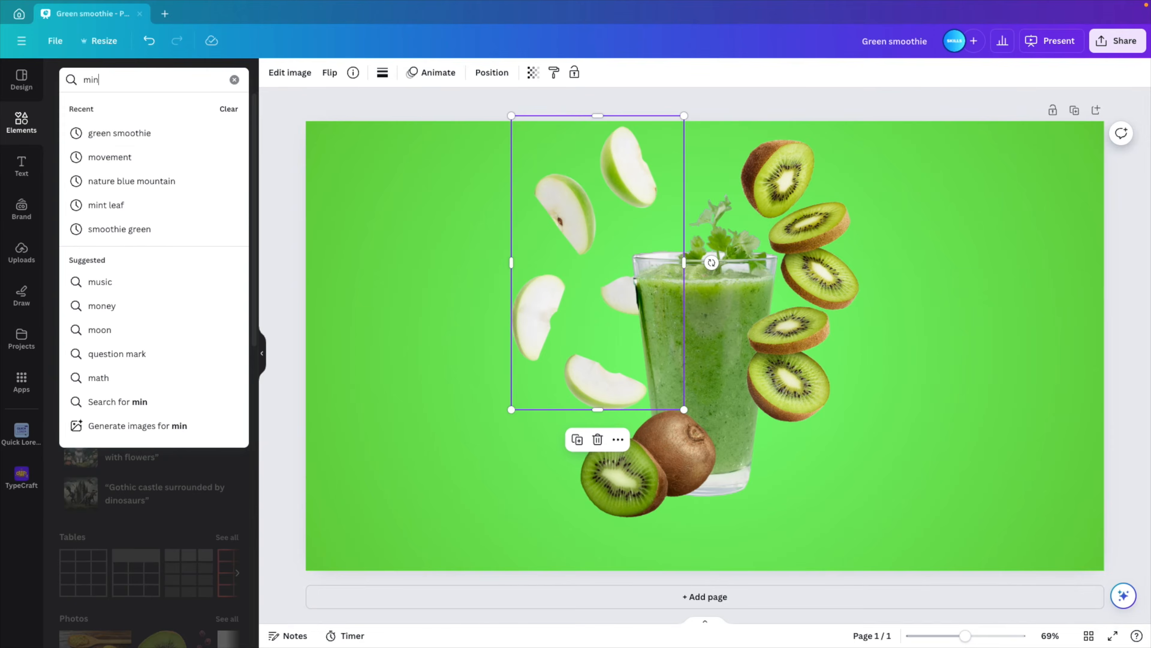
{"action": "key", "text": "Return"}
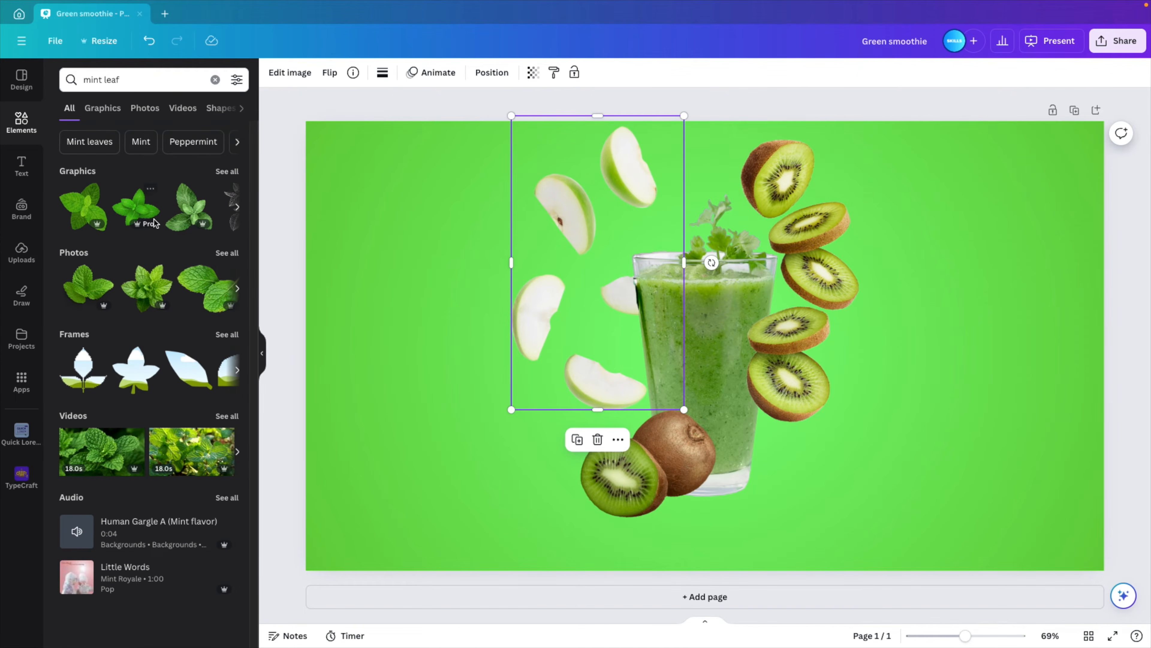
{"action": "left_click", "coordinate": [227, 253]}
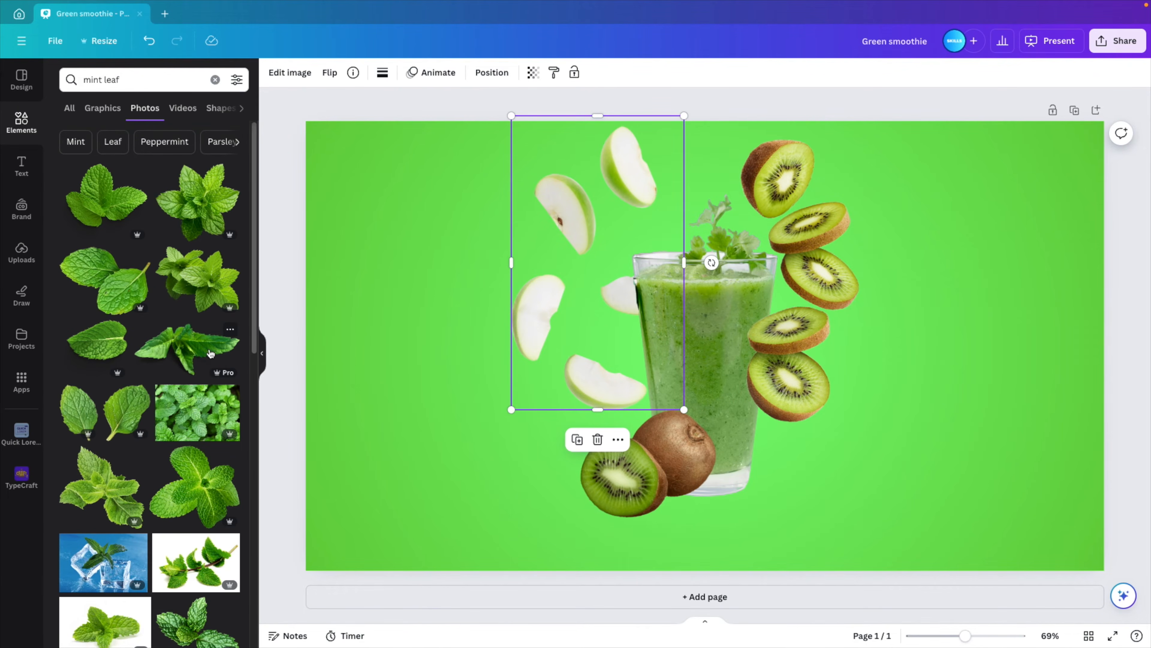
Add the single mint leaf picture, shrink and rotate it, and place it among the apple slices left of the glass.
{"action": "left_click", "coordinate": [86, 350]}
{"action": "left_click_drag", "start_coordinate": [907, 169], "coordinate": [616, 451]}
{"action": "left_click_drag", "start_coordinate": [568, 480], "coordinate": [625, 381]}
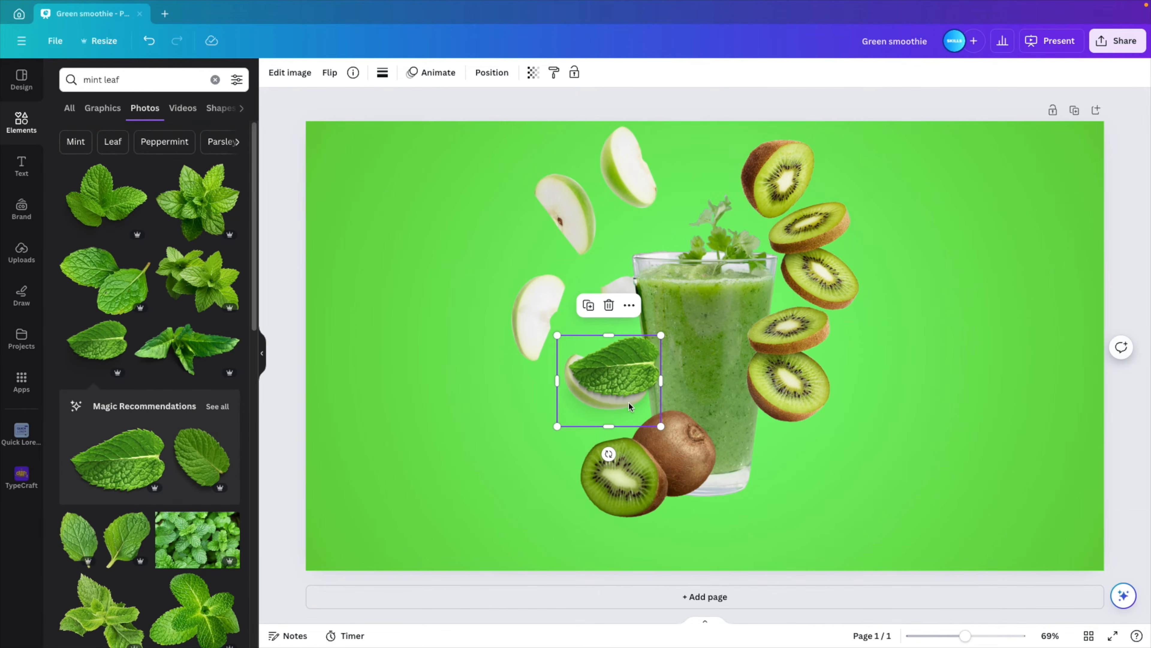
{"action": "left_click_drag", "start_coordinate": [608, 454], "coordinate": [580, 450]}
{"action": "left_click_drag", "start_coordinate": [676, 360], "coordinate": [654, 367]}
Duplicate the mint leaf, shrink and reorient the copy, and place it below the uppermost apple slice.
{"action": "left_click_drag", "start_coordinate": [599, 384], "coordinate": [636, 207]}
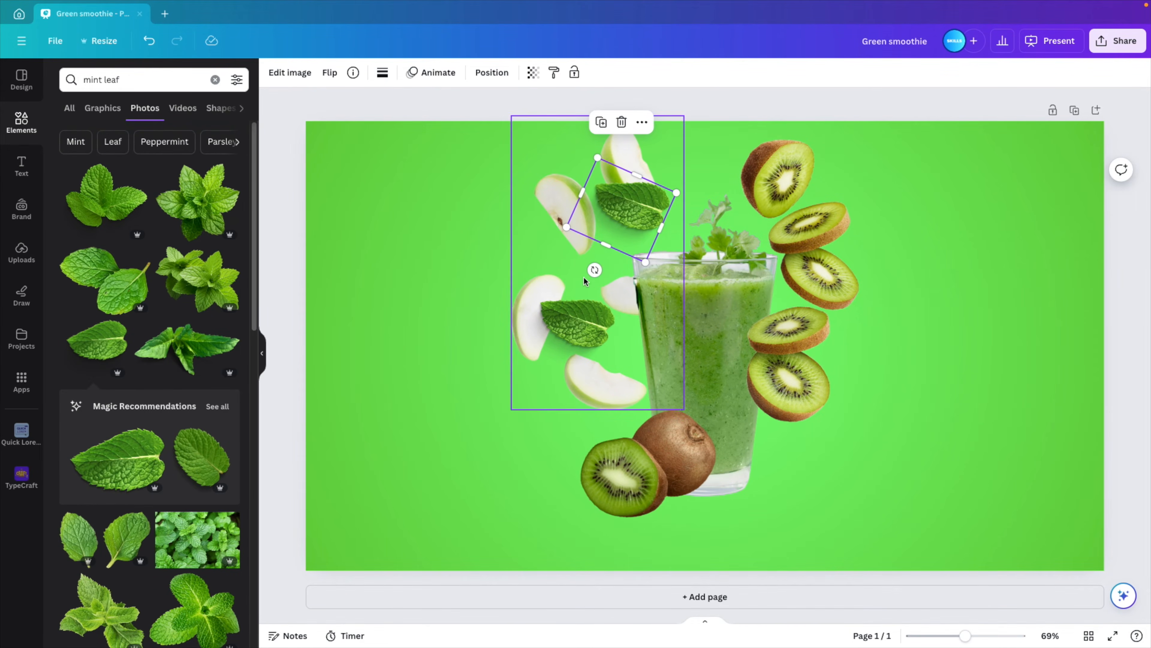
{"action": "left_click_drag", "start_coordinate": [646, 262], "coordinate": [665, 194]}
{"action": "left_click", "coordinate": [330, 75]}
Copy the small mint leaf onto the kiwi slices, rotate it between the middle slices, and shift the slices slightly right.
{"action": "left_click_drag", "start_coordinate": [628, 230], "coordinate": [783, 231], "text": "alt"}
{"action": "left_click_drag", "start_coordinate": [819, 194], "coordinate": [840, 182]}
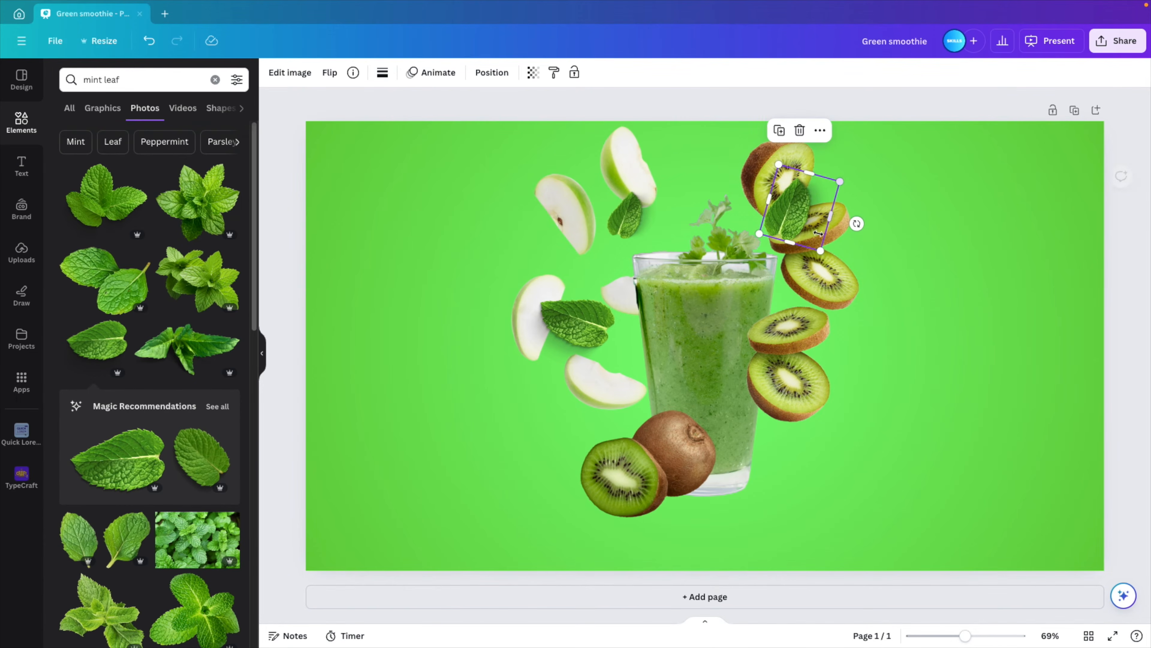
{"action": "left_click_drag", "start_coordinate": [858, 225], "coordinate": [827, 260]}
{"action": "left_click_drag", "start_coordinate": [792, 203], "coordinate": [804, 301]}
{"action": "left_click", "coordinate": [780, 245]}
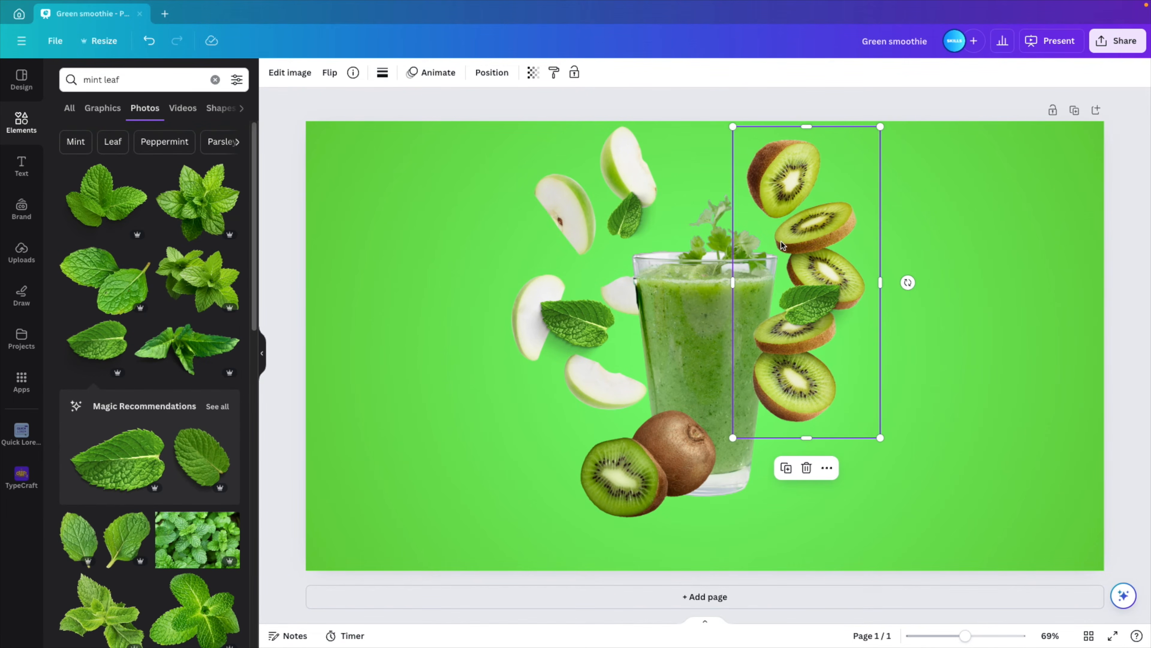
{"action": "left_click", "coordinate": [806, 296]}
Add the picture of two mint leaves, flip it horizontally, shrink and rotate it, and place it below the kiwi slices.
{"action": "left_click", "coordinate": [65, 277]}
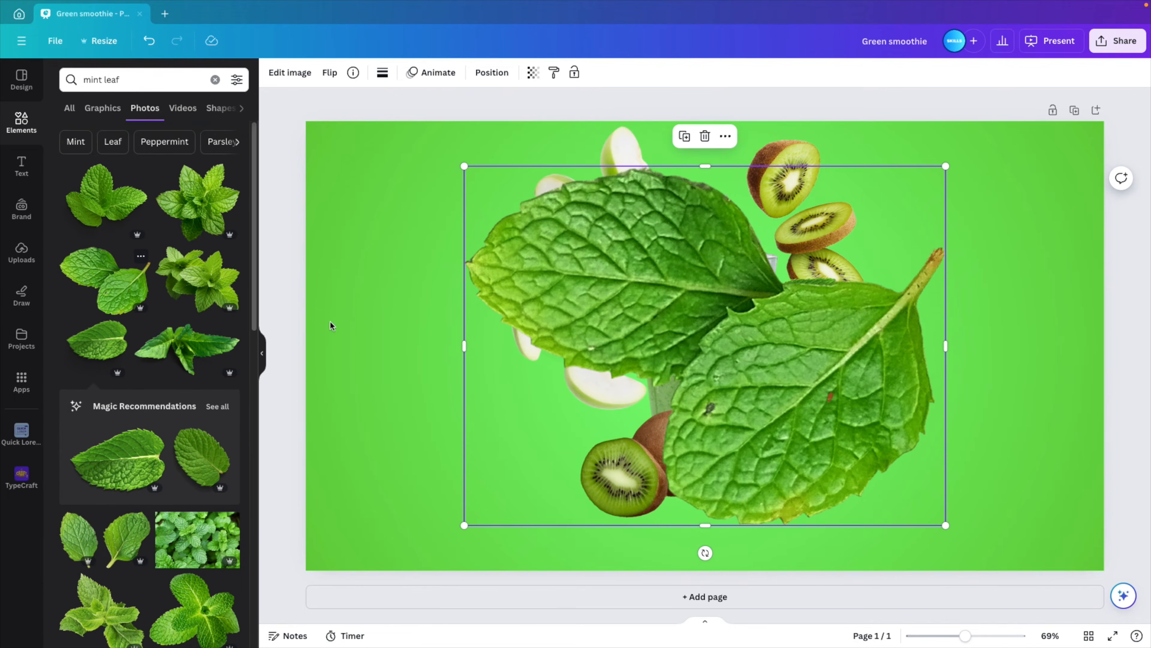
{"action": "left_click_drag", "start_coordinate": [945, 165], "coordinate": [604, 422]}
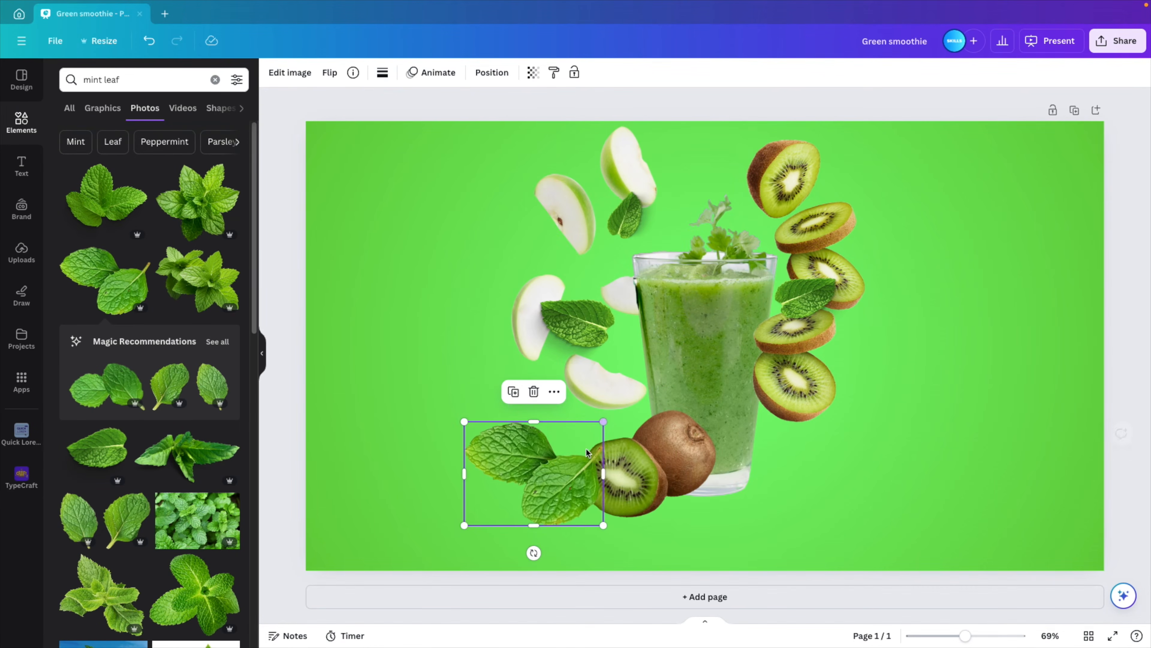
{"action": "left_click", "coordinate": [365, 103]}
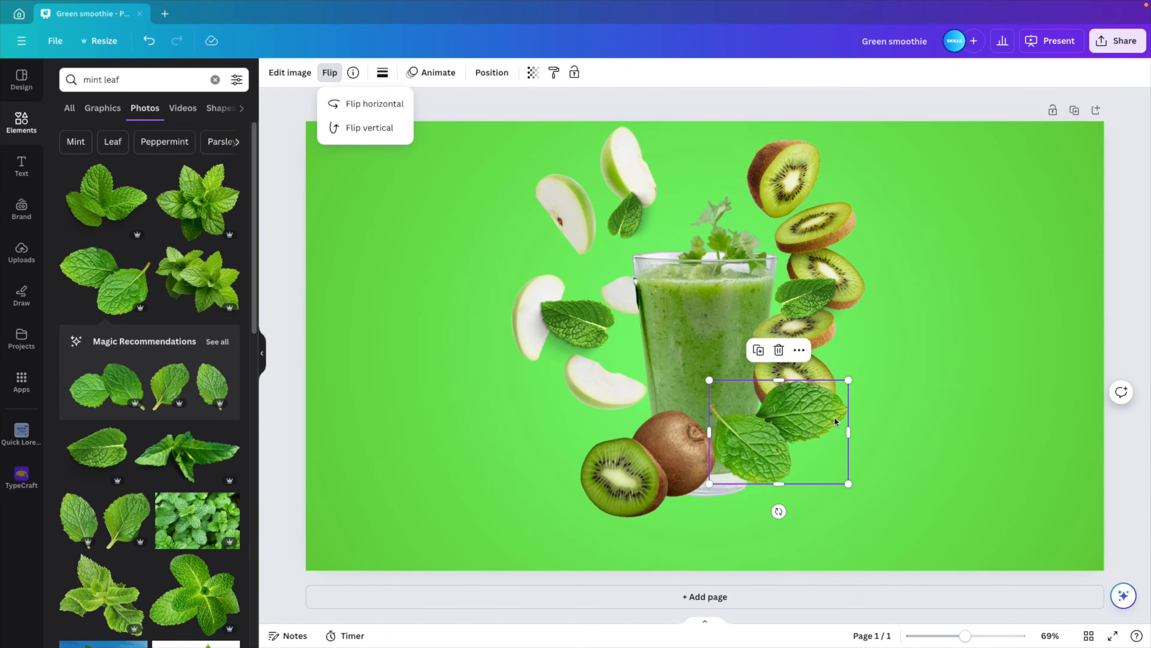
{"action": "left_click_drag", "start_coordinate": [849, 380], "coordinate": [794, 420]}
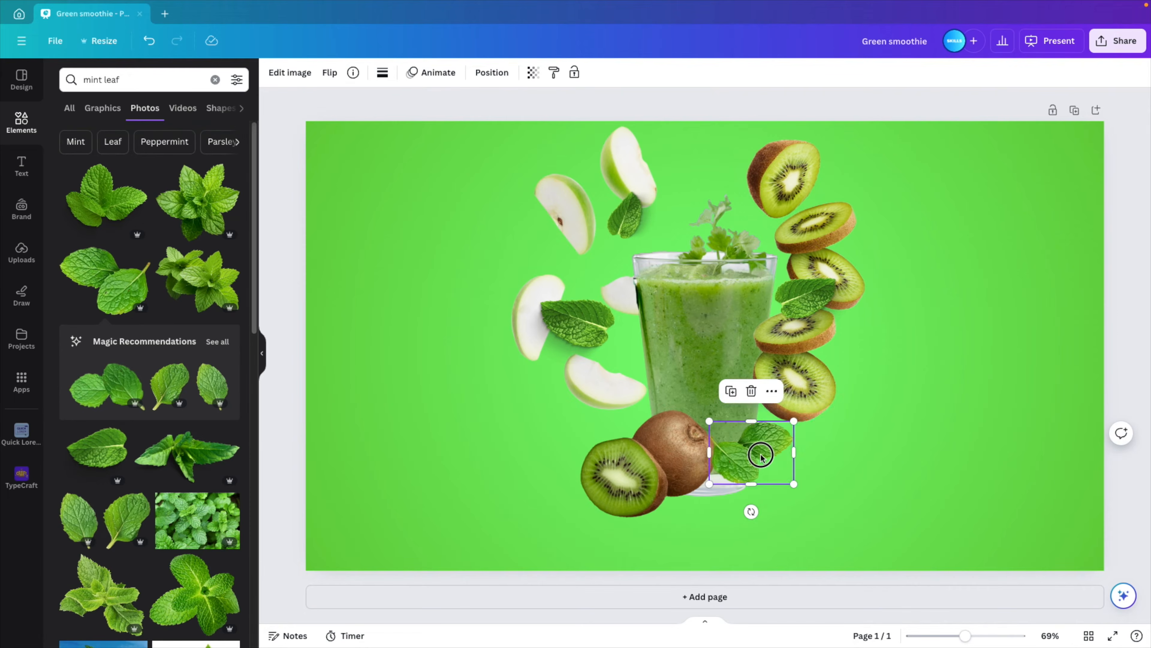
{"action": "left_click_drag", "start_coordinate": [761, 455], "coordinate": [836, 428]}
{"action": "left_click_drag", "start_coordinate": [819, 473], "coordinate": [867, 461]}
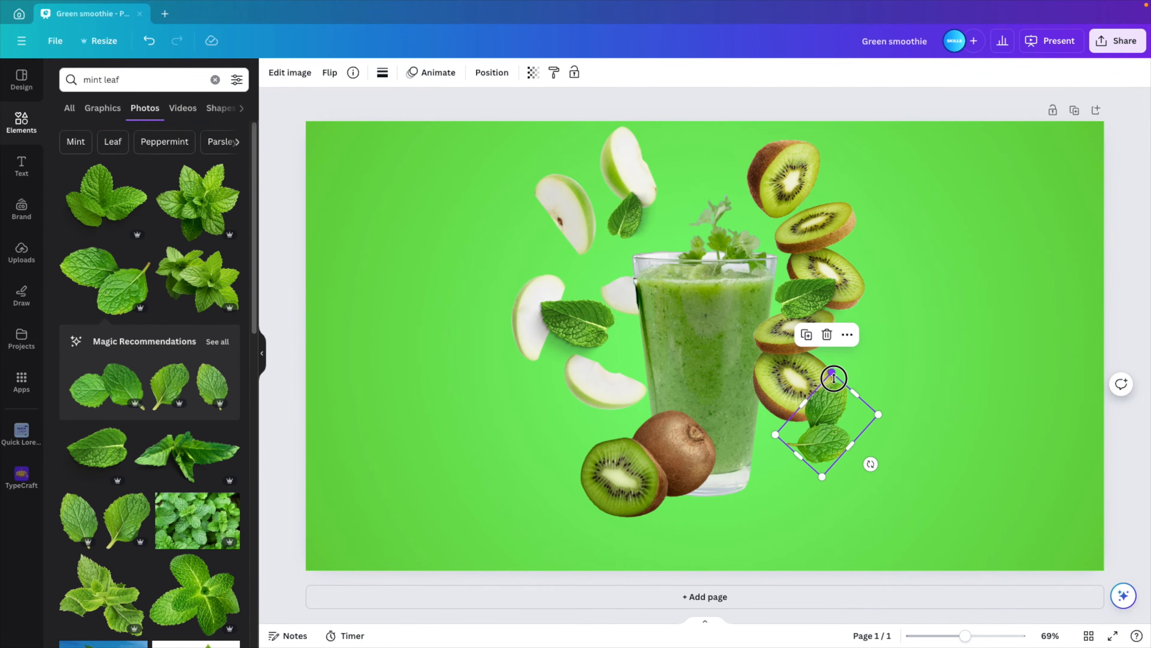
{"action": "left_click_drag", "start_coordinate": [835, 375], "coordinate": [831, 388]}
{"action": "left_click_drag", "start_coordinate": [825, 433], "coordinate": [824, 463]}
Slightly shrink the kiwi slices together with their mint leaf, and reduce the two-leaf picture below them.
{"action": "left_click_drag", "start_coordinate": [894, 350], "coordinate": [825, 274]}
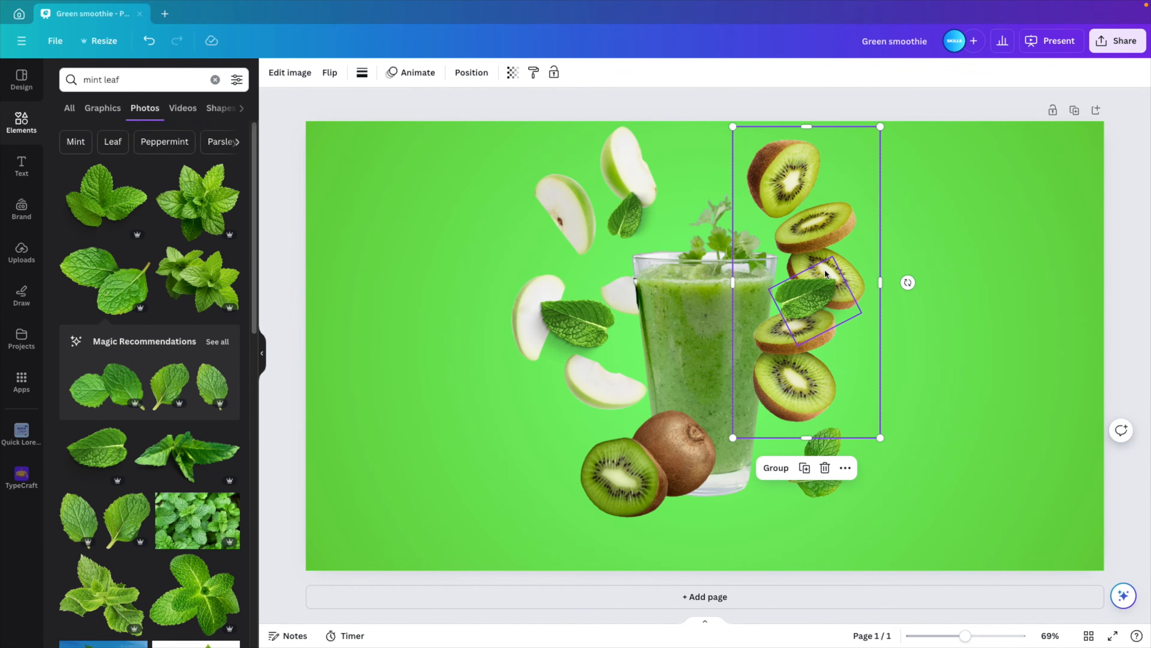
{"action": "left_click_drag", "start_coordinate": [881, 128], "coordinate": [868, 149]}
{"action": "left_click", "coordinate": [821, 489]}
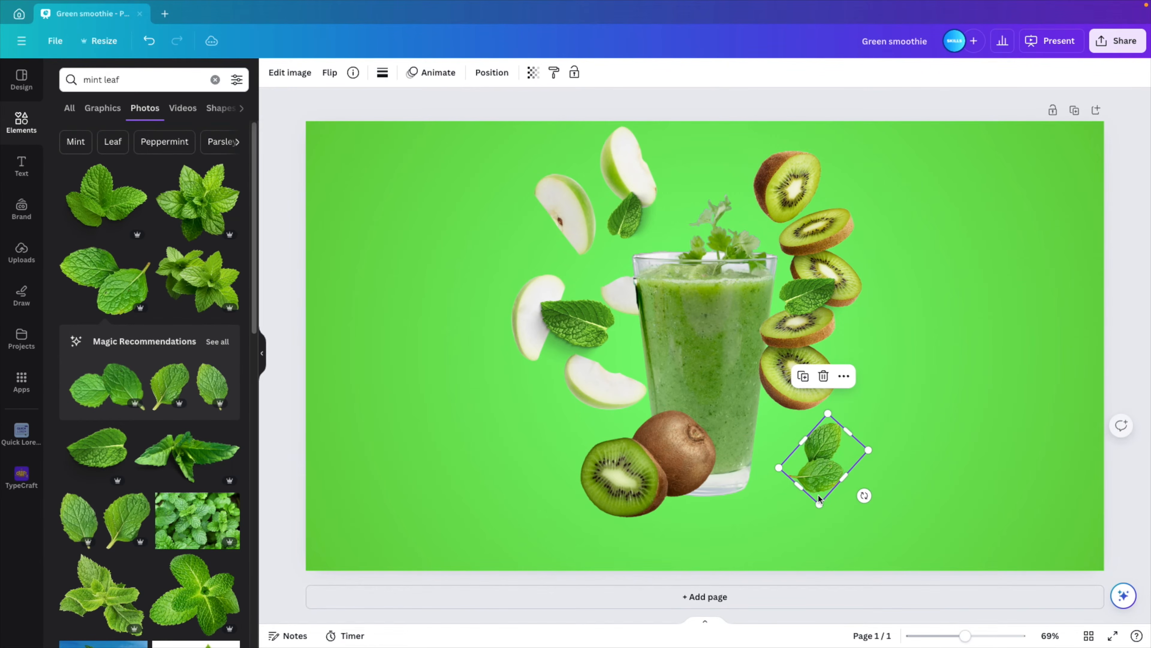
{"action": "left_click_drag", "start_coordinate": [819, 505], "coordinate": [822, 498]}
{"action": "left_click_drag", "start_coordinate": [818, 474], "coordinate": [818, 472]}
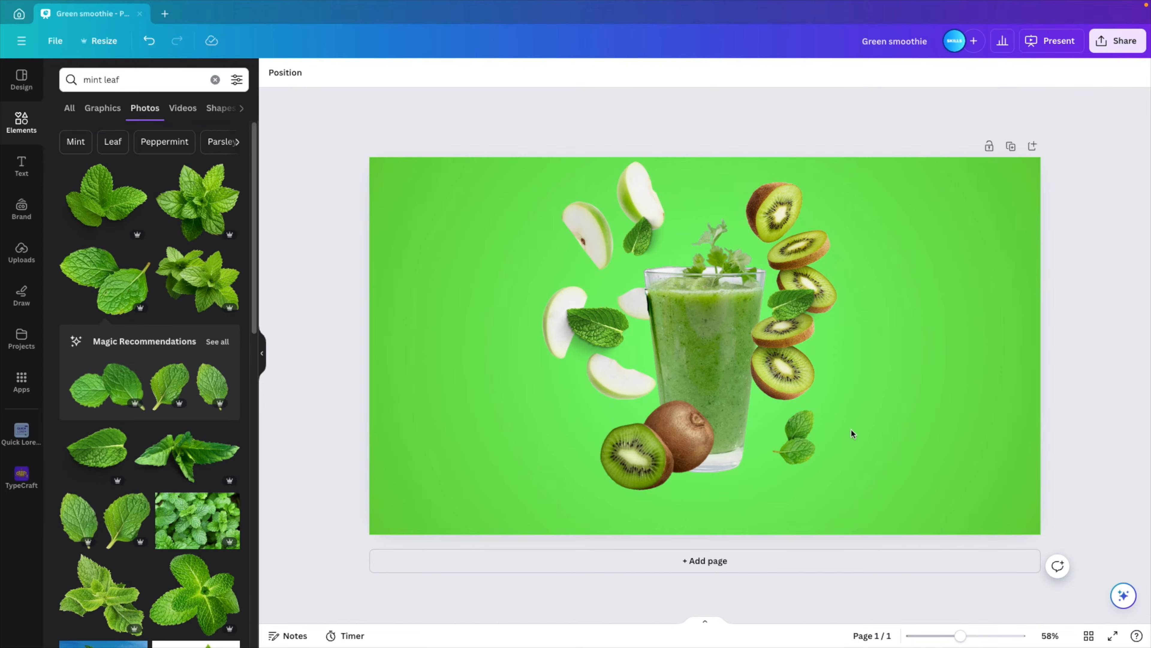
Select all four mint leaf layers and move them beneath the smoothie glass layer.
{"action": "left_click", "coordinate": [279, 74]}
{"action": "left_click", "coordinate": [170, 150]}
{"action": "left_click", "coordinate": [168, 264], "text": "shift"}
{"action": "left_click", "coordinate": [155, 149]}
{"action": "left_click_drag", "start_coordinate": [155, 153], "coordinate": [162, 399]}
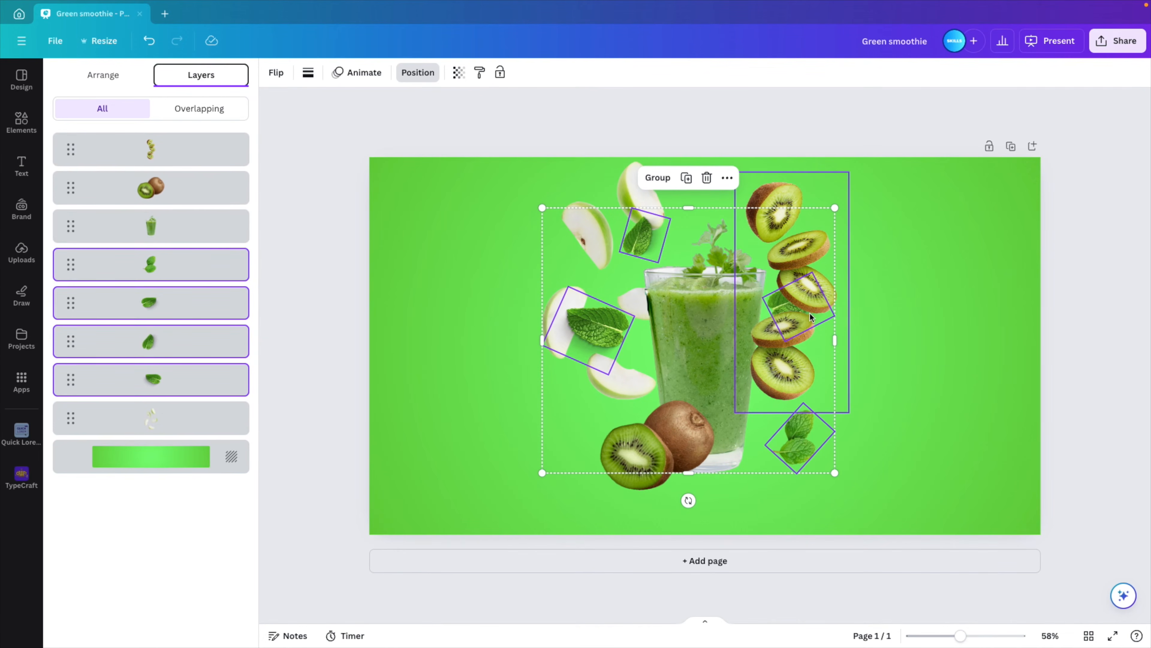
Bring the mint leaf on the kiwi slices to the front of the layer order, above the slices.
{"action": "left_click", "coordinate": [949, 324]}
{"action": "left_click", "coordinate": [836, 320]}
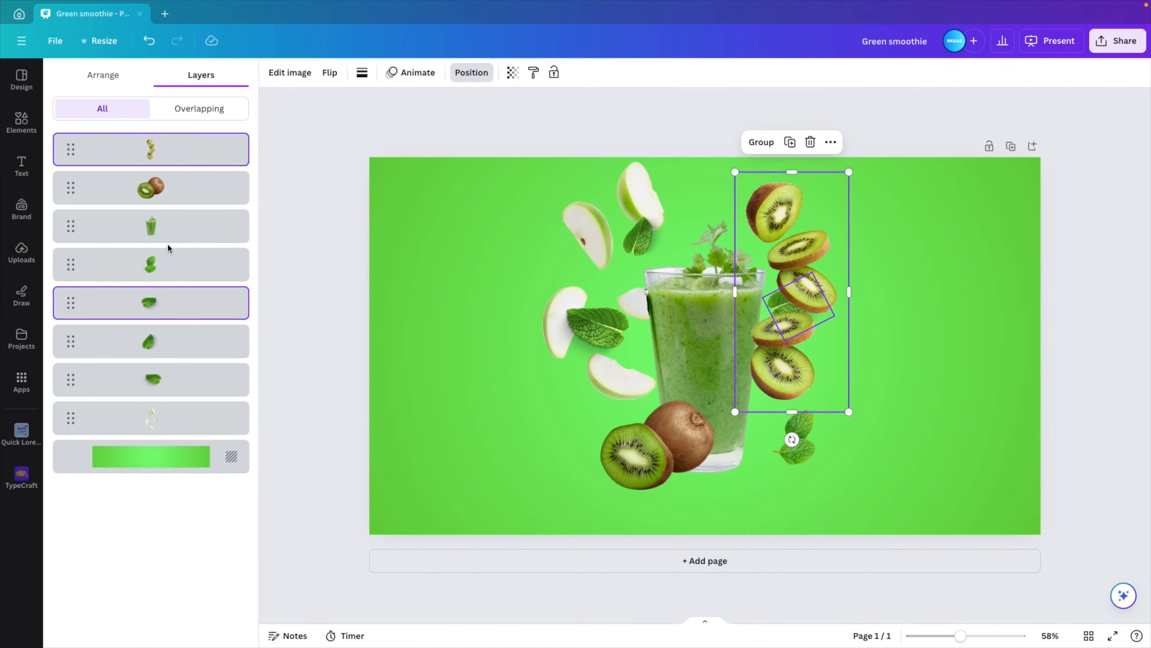
{"action": "left_click_drag", "start_coordinate": [952, 407], "coordinate": [797, 260]}
{"action": "left_click", "coordinate": [949, 219]}
{"action": "left_click_drag", "start_coordinate": [949, 210], "coordinate": [798, 363]}
{"action": "left_click", "coordinate": [170, 305]}
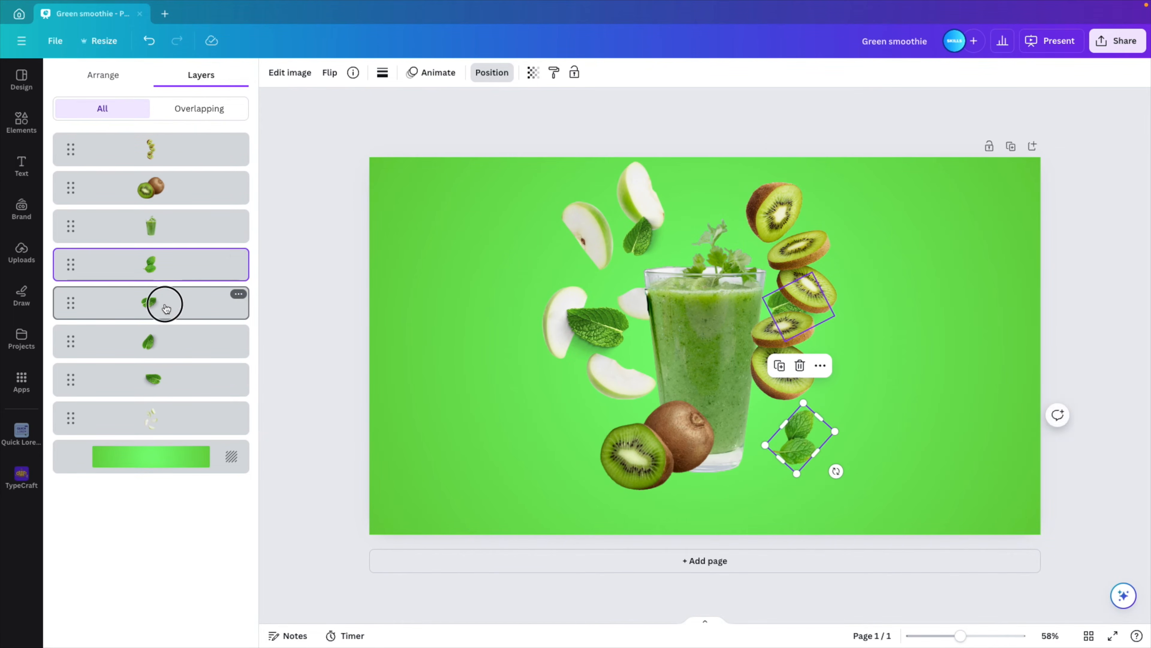
{"action": "left_click_drag", "start_coordinate": [150, 309], "coordinate": [155, 214]}
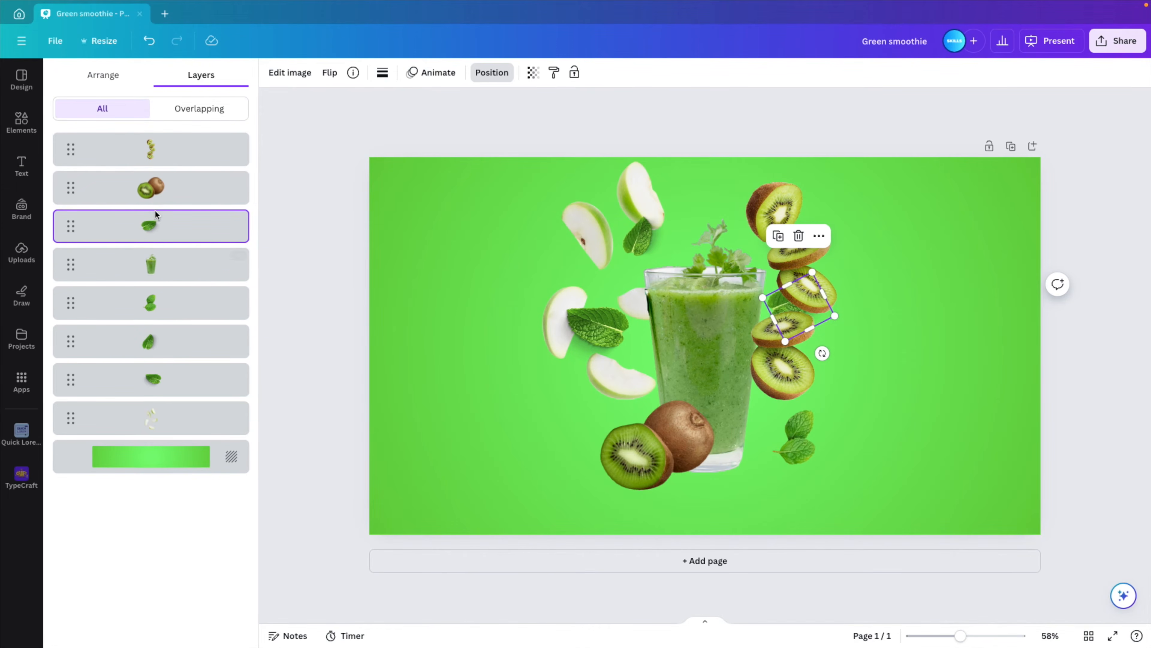
{"action": "mouse_move", "coordinate": [158, 152]}
{"action": "left_mouse_down"}
{"action": "mouse_move", "coordinate": [159, 133]}
{"action": "mouse_move", "coordinate": [158, 145]}
{"action": "left_mouse_up"}
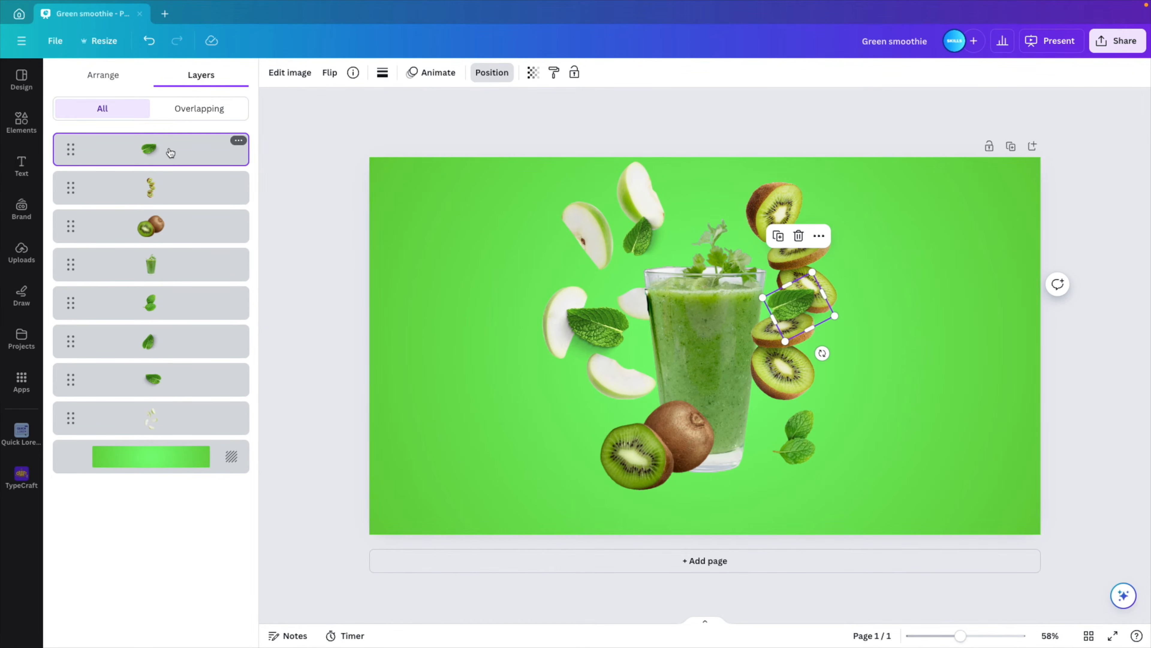
{"action": "left_click", "coordinate": [169, 183]}
{"action": "left_click", "coordinate": [158, 215]}
{"action": "left_click", "coordinate": [155, 188]}
{"action": "left_click", "coordinate": [158, 216]}
{"action": "left_click", "coordinate": [158, 187]}
{"action": "left_click", "coordinate": [155, 152]}
Deselect the pictures, close the layer list, and duplicate the smoothie page.
{"action": "left_click", "coordinate": [1021, 226]}
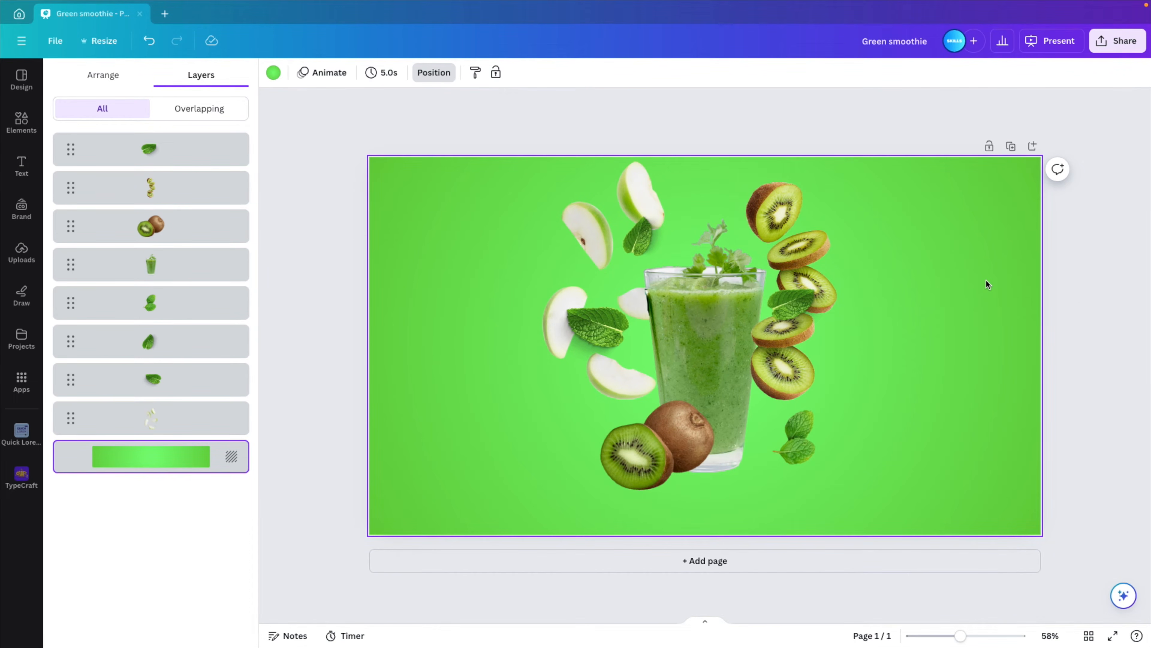
{"action": "left_click", "coordinate": [422, 73]}
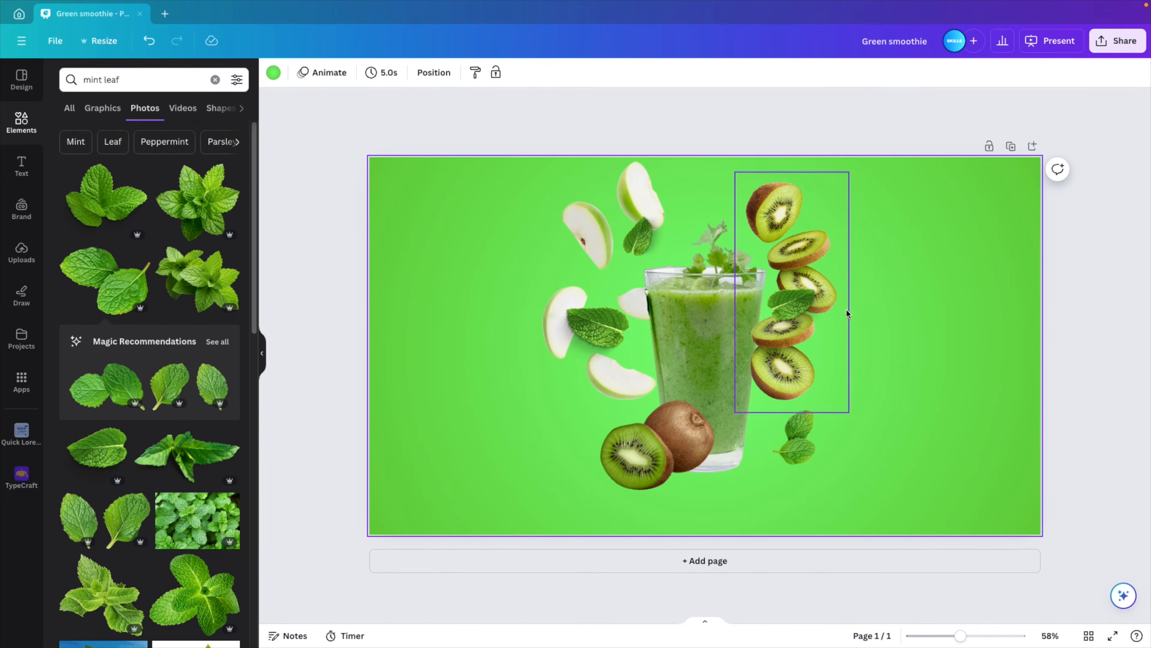
{"action": "left_click", "coordinate": [1009, 146]}
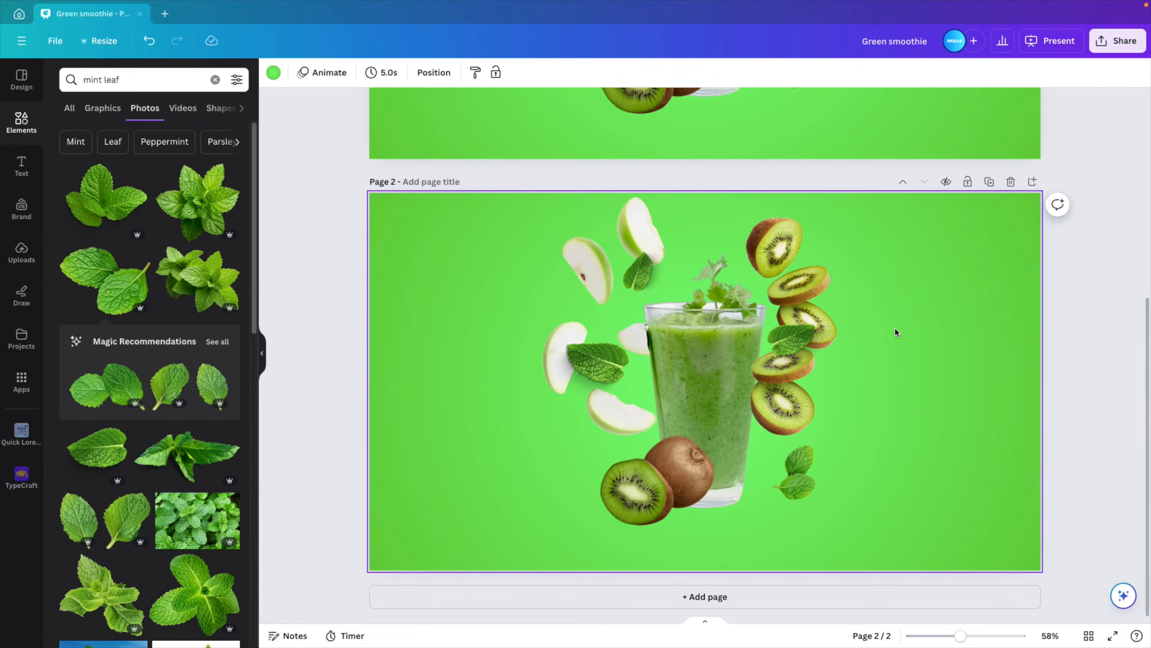
On page 1, shrink the apple slices picture and hide it behind the smoothie glass.
{"action": "scroll", "coordinate": [900, 324], "scroll_direction": "up", "scroll_amount": 5}
{"action": "left_click", "coordinate": [558, 127]}
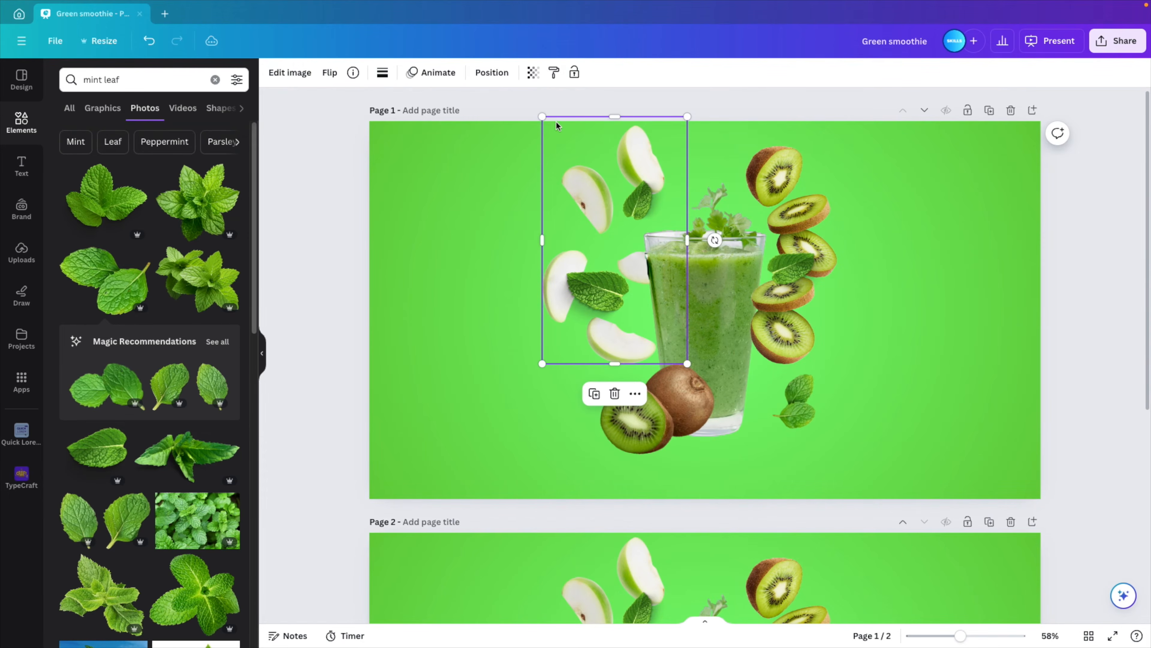
{"action": "left_click_drag", "start_coordinate": [541, 115], "coordinate": [620, 248]}
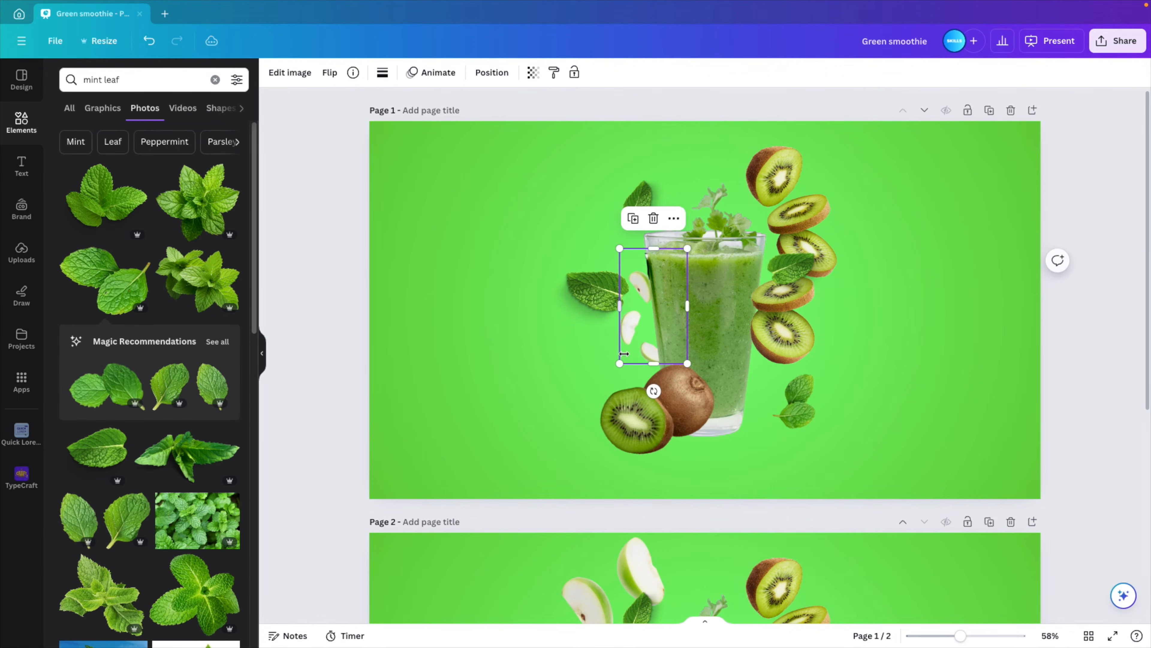
{"action": "left_click_drag", "start_coordinate": [638, 327], "coordinate": [690, 330]}
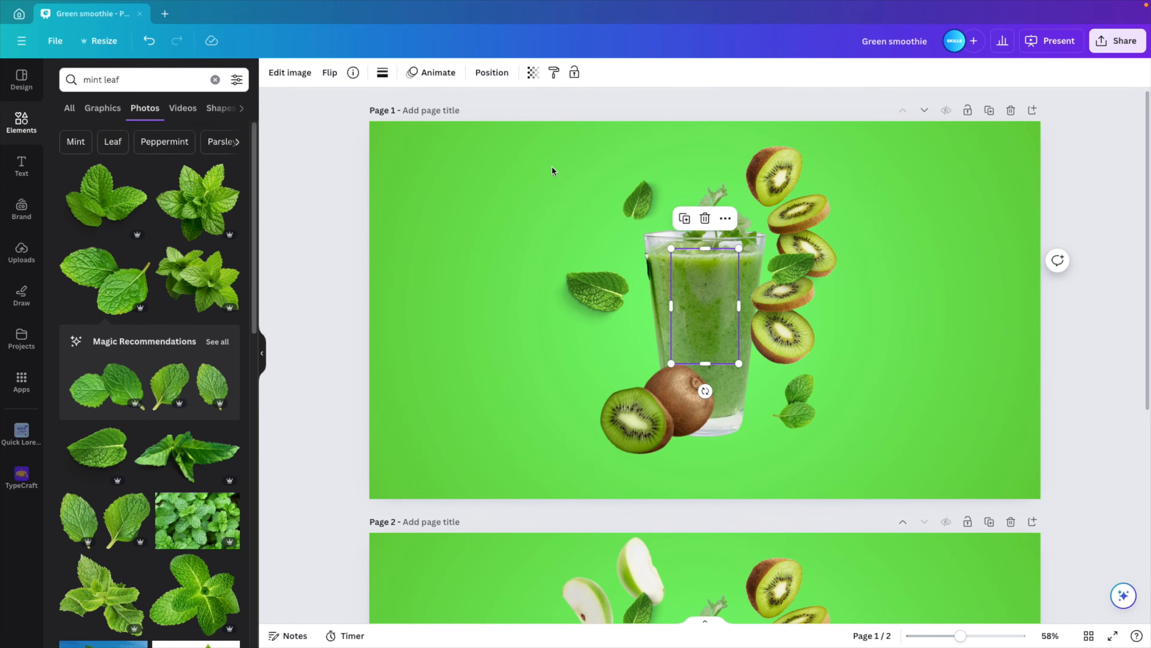
Select the two mint leaves left of the glass on page 1, shrink them together, and hide them behind the glass.
{"action": "left_click_drag", "start_coordinate": [552, 173], "coordinate": [624, 277]}
{"action": "left_click_drag", "start_coordinate": [671, 171], "coordinate": [621, 237]}
{"action": "left_click_drag", "start_coordinate": [586, 306], "coordinate": [684, 335]}
Rotate the two-leaf mint picture on page 1 and hide it behind the glass.
{"action": "left_click", "coordinate": [909, 312]}
{"action": "left_click", "coordinate": [798, 399]}
{"action": "left_click_drag", "start_coordinate": [831, 396], "coordinate": [808, 400]}
{"action": "left_click_drag", "start_coordinate": [807, 440], "coordinate": [725, 360]}
Shrink and rotate the column of kiwi slices on page 1 and place it over the whole and halved kiwis.
{"action": "left_click", "coordinate": [823, 175]}
{"action": "left_click_drag", "start_coordinate": [850, 137], "coordinate": [780, 281]}
{"action": "left_click_drag", "start_coordinate": [758, 404], "coordinate": [716, 399]}
{"action": "left_click_drag", "start_coordinate": [760, 341], "coordinate": [661, 415]}
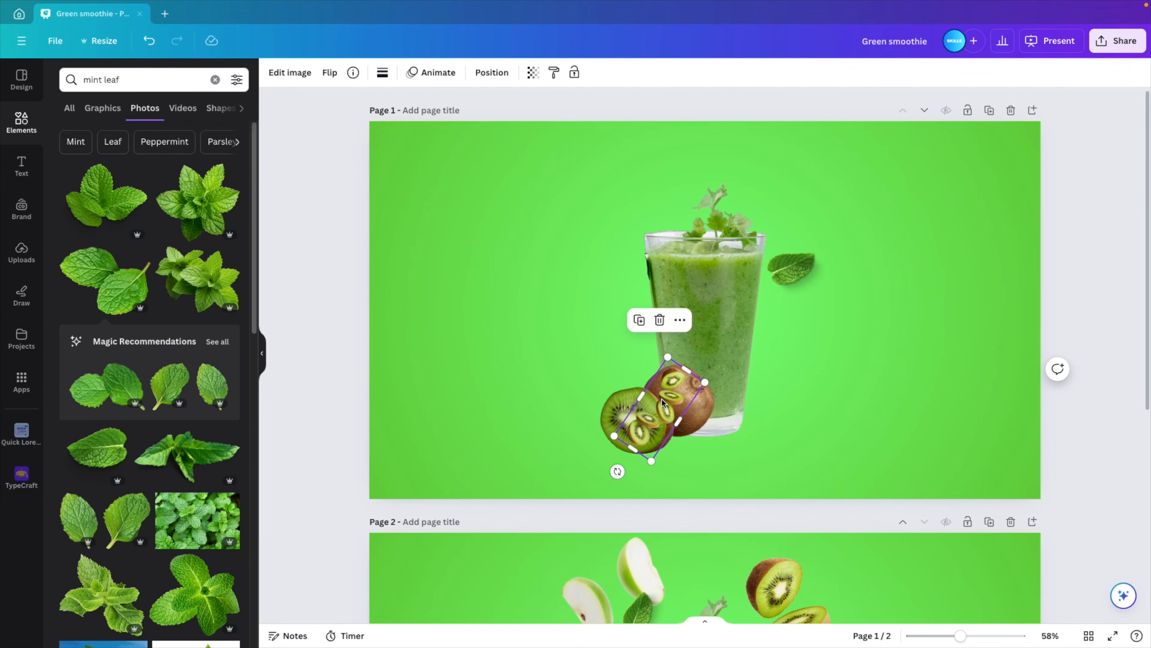
On both pages, reorder the layers so the whole and halved kiwis lie above the kiwi slices.
{"action": "left_click", "coordinate": [493, 75]}
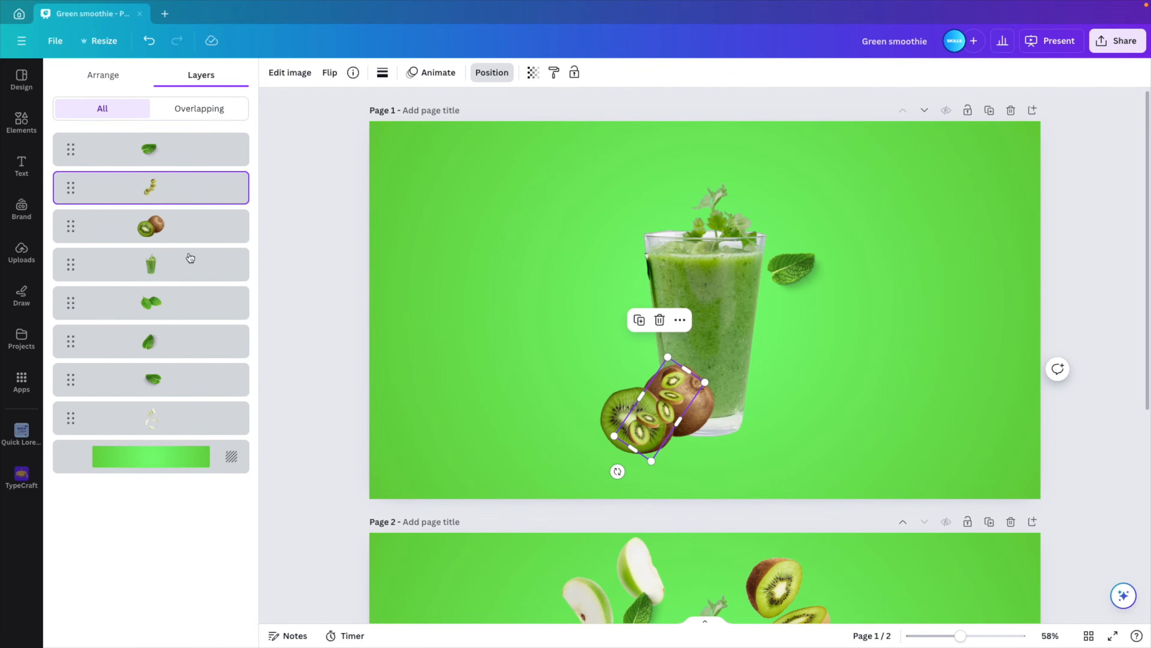
{"action": "left_click_drag", "start_coordinate": [161, 226], "coordinate": [167, 179]}
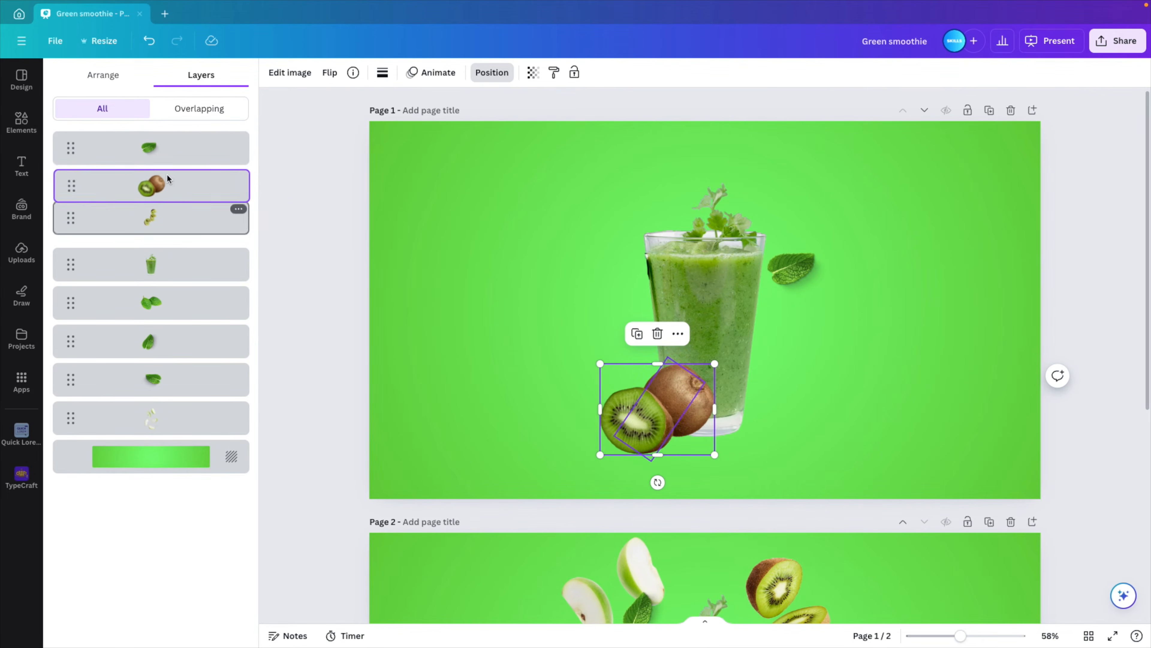
{"action": "scroll", "coordinate": [517, 363], "scroll_direction": "down", "scroll_amount": 4}
{"action": "left_click", "coordinate": [886, 385]}
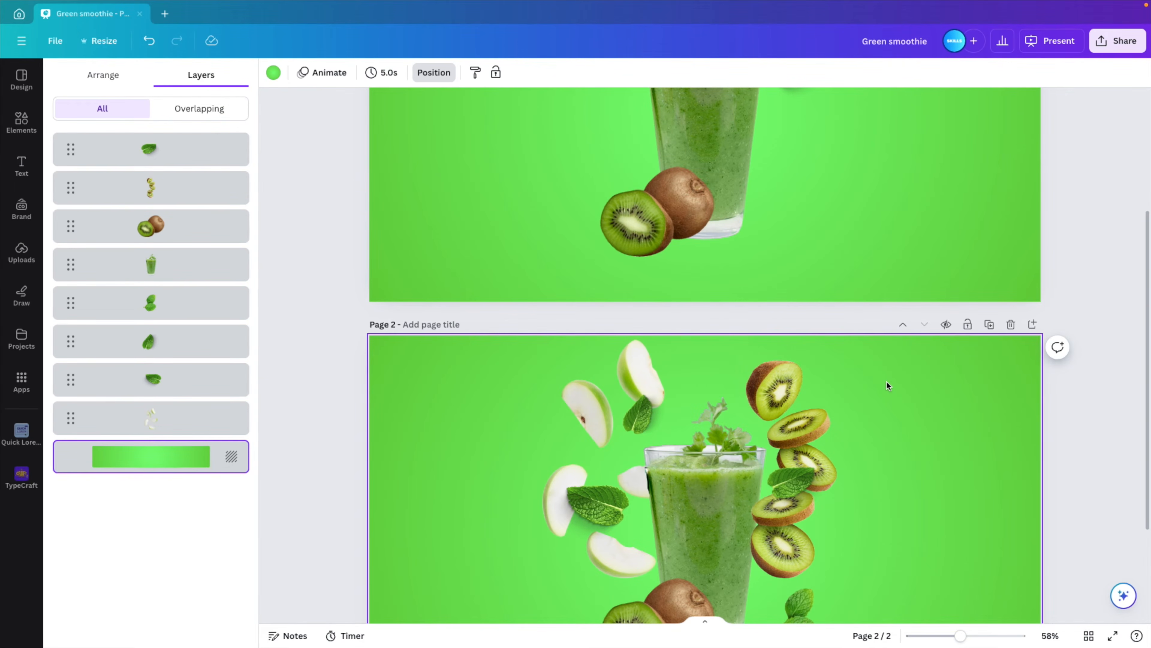
{"action": "left_click_drag", "start_coordinate": [151, 189], "coordinate": [166, 253]}
Shrink the remaining mint leaf on page 1 and move it onto the whole kiwi.
{"action": "scroll", "coordinate": [843, 319], "scroll_direction": "up", "scroll_amount": 4}
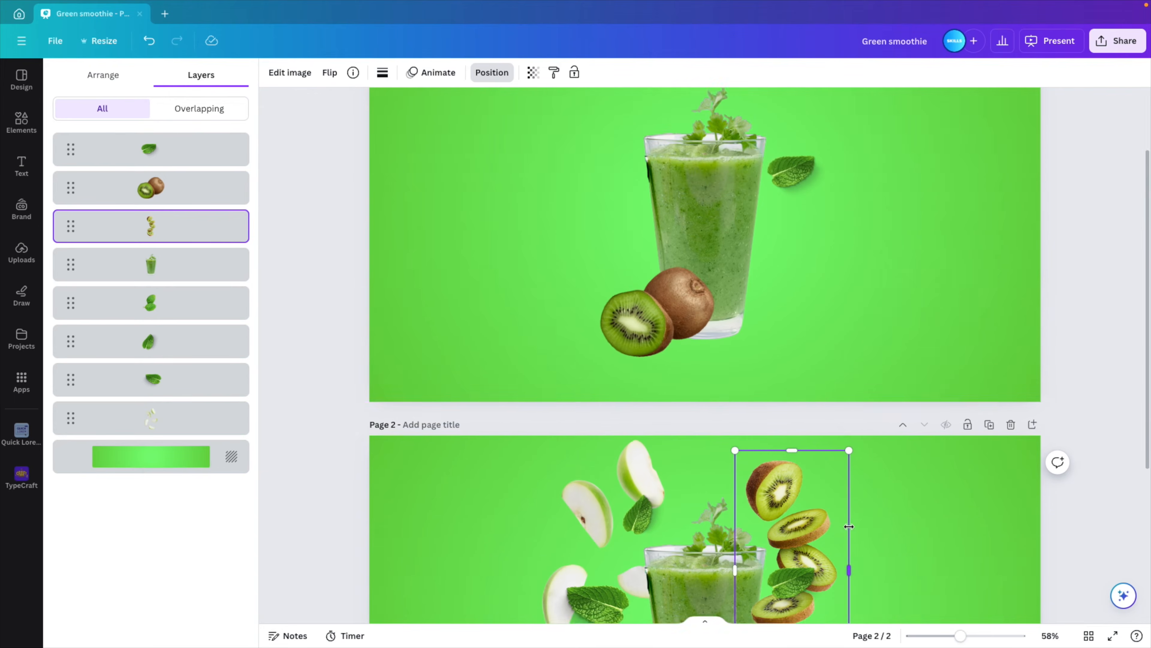
{"action": "left_click", "coordinate": [812, 259]}
{"action": "left_click_drag", "start_coordinate": [814, 236], "coordinate": [690, 392]}
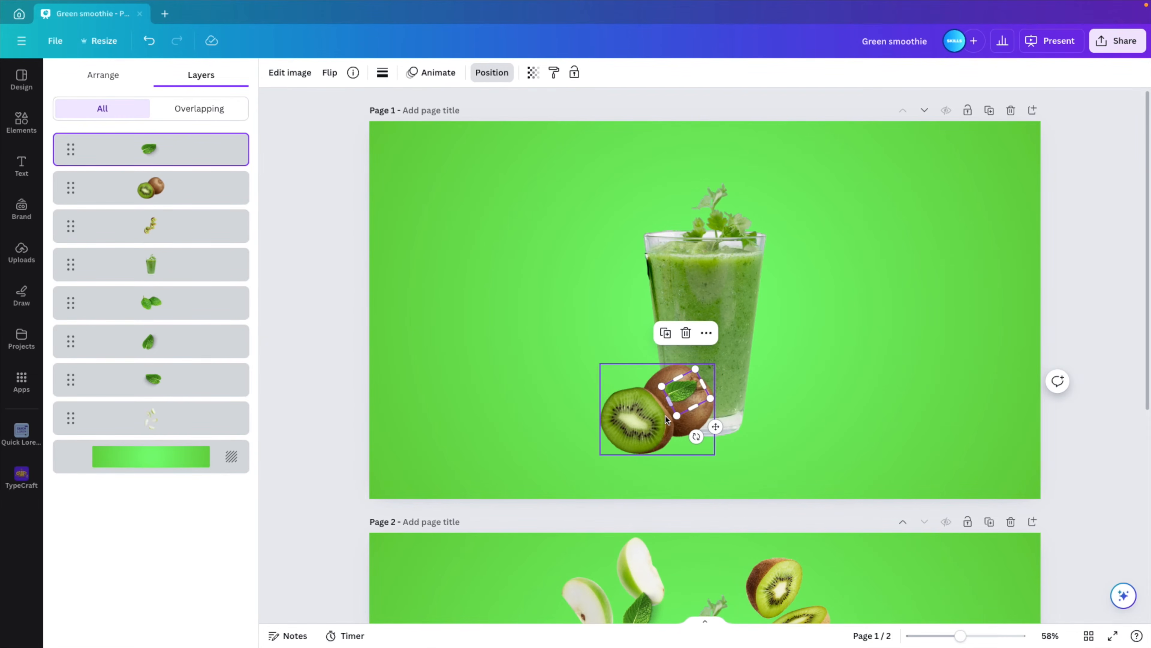
On both pages, reorder the layers so the whole and halved kiwis lie above the mint leaf.
{"action": "left_click", "coordinate": [641, 429]}
{"action": "left_click_drag", "start_coordinate": [136, 184], "coordinate": [145, 145]}
{"action": "scroll", "coordinate": [384, 422], "scroll_direction": "down", "scroll_amount": 5}
{"action": "left_click_drag", "start_coordinate": [172, 182], "coordinate": [162, 158]}
{"action": "scroll", "coordinate": [574, 370], "scroll_direction": "up", "scroll_amount": 5}
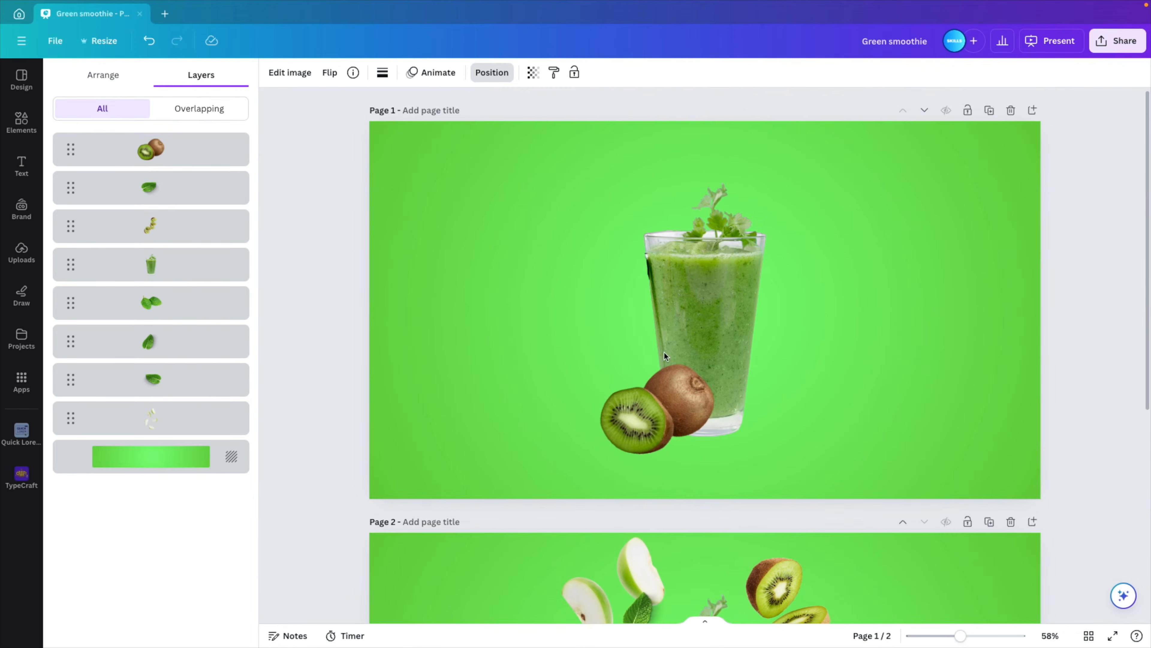
{"action": "left_click", "coordinate": [984, 293]}
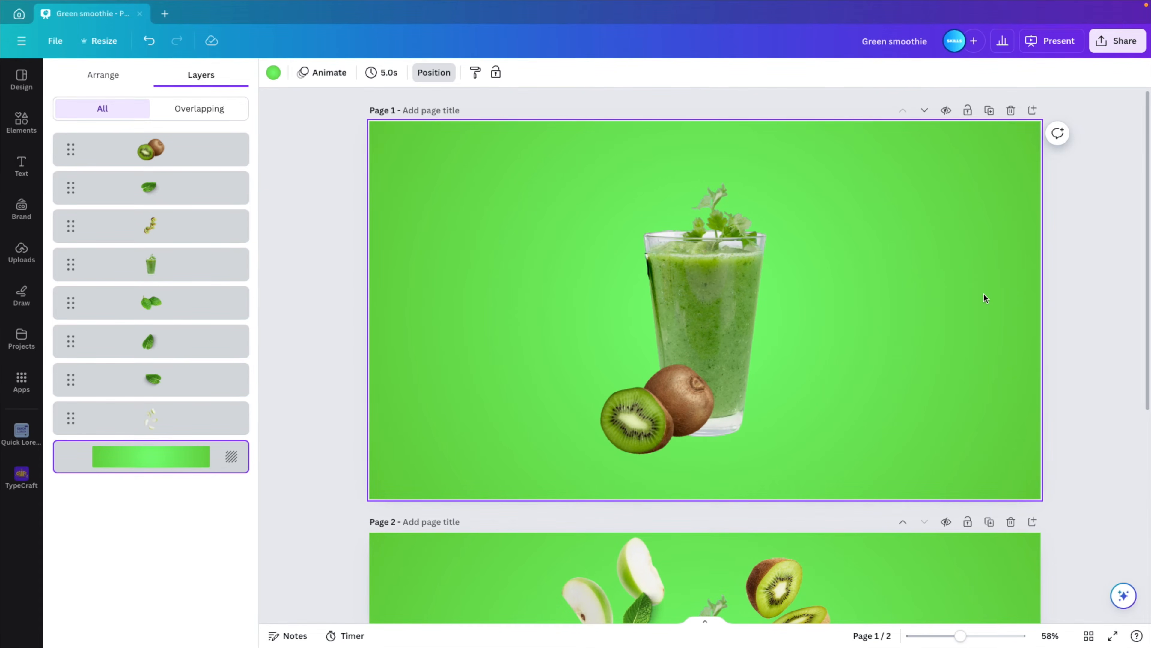
Shrink the glass together with all fruit and mint on page 1 and place the group slightly below the page centre.
{"action": "scroll", "coordinate": [761, 291], "scroll_direction": "down", "scroll_amount": 4}
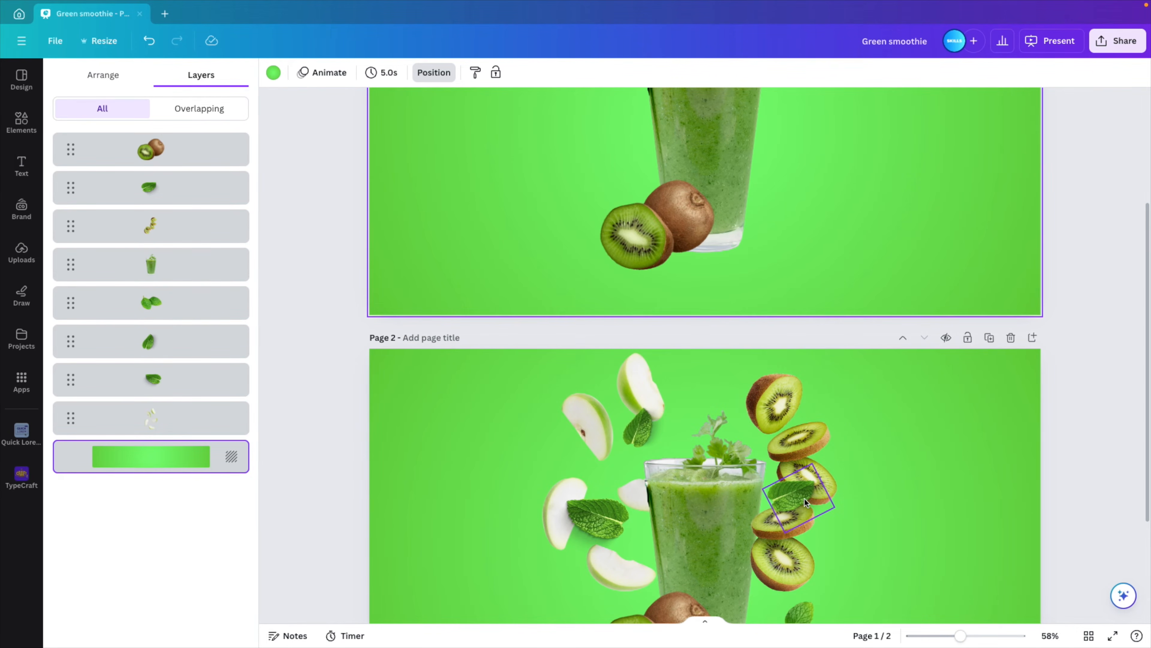
{"action": "scroll", "coordinate": [878, 443], "scroll_direction": "down", "scroll_amount": 2}
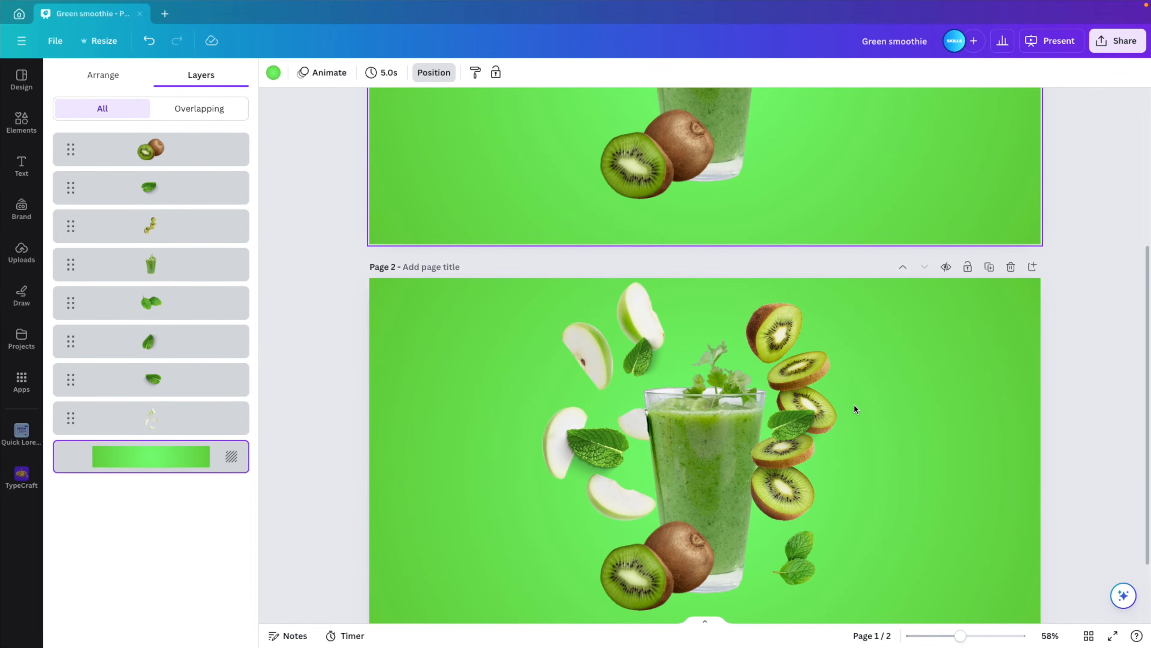
{"action": "scroll", "coordinate": [855, 409], "scroll_direction": "up", "scroll_amount": 6}
{"action": "left_click_drag", "start_coordinate": [1080, 470], "coordinate": [467, 154]}
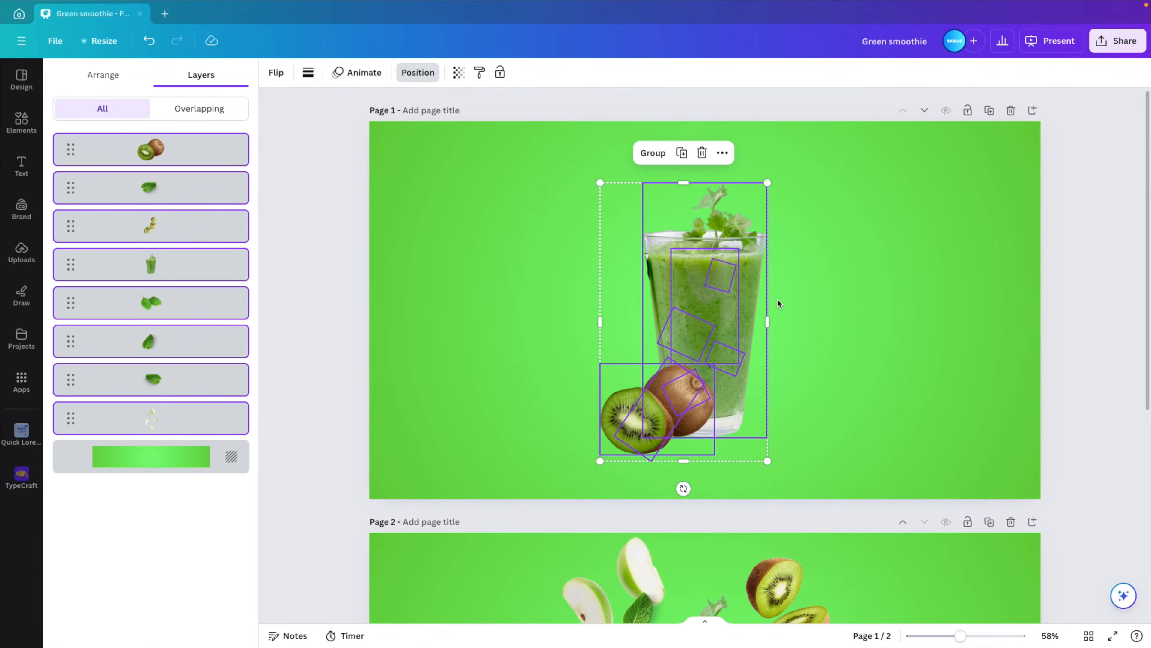
{"action": "left_click_drag", "start_coordinate": [768, 182], "coordinate": [725, 253]}
{"action": "left_click_drag", "start_coordinate": [697, 348], "coordinate": [725, 354]}
{"action": "left_click", "coordinate": [758, 251]}
{"action": "left_click_drag", "start_coordinate": [872, 206], "coordinate": [632, 427]}
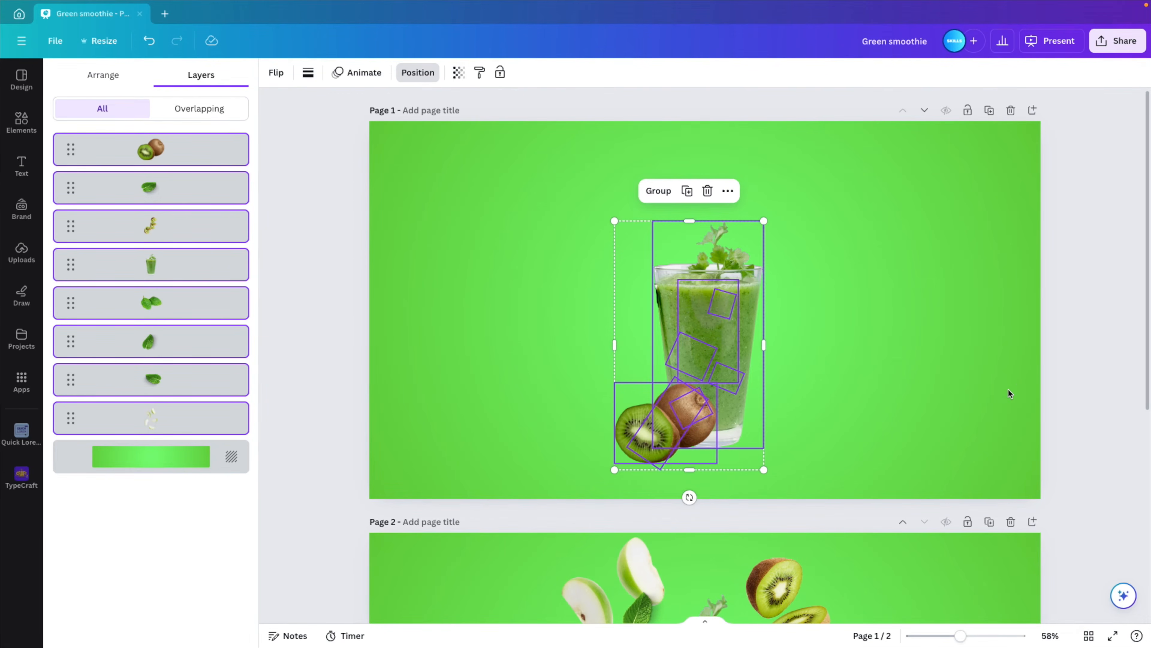
{"action": "left_click", "coordinate": [1008, 392]}
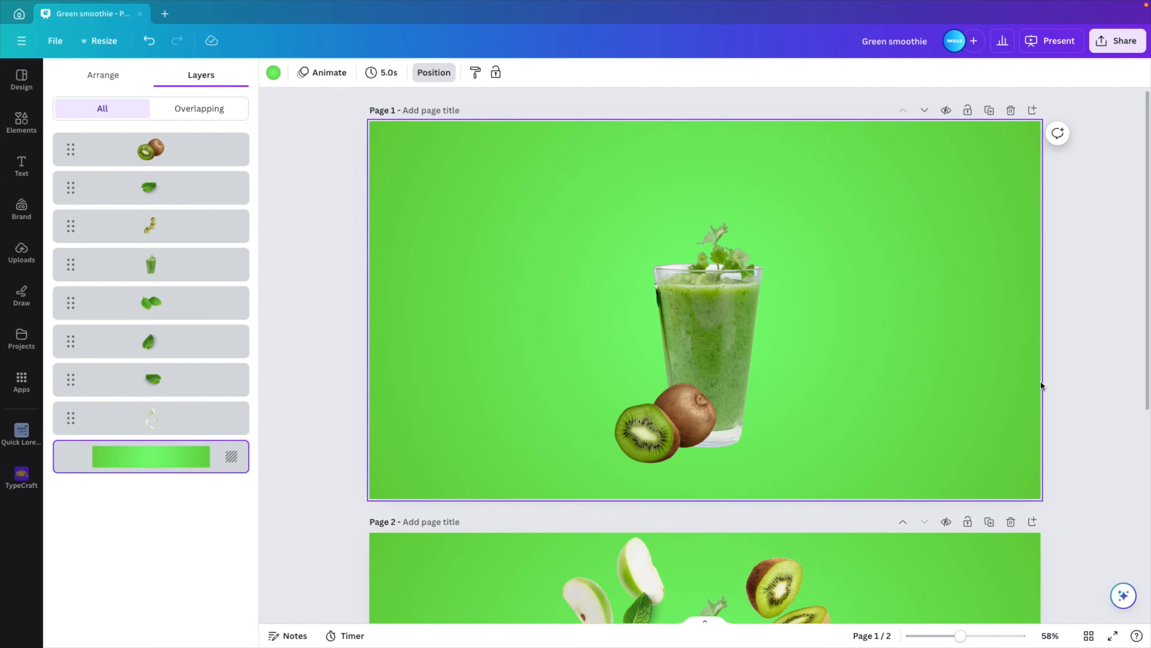
Add a Match & Move transition between pages 1 and 2, lengthen its duration, and preview it full screen.
{"action": "left_click", "coordinate": [708, 624]}
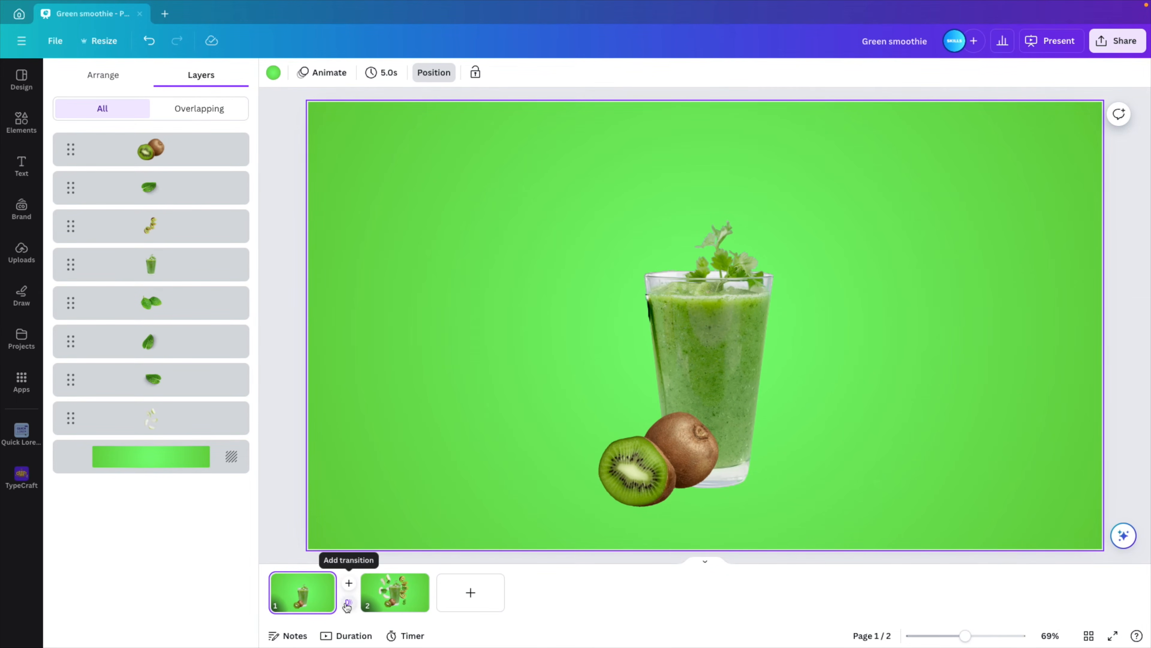
{"action": "left_click", "coordinate": [347, 605]}
{"action": "left_click", "coordinate": [89, 334]}
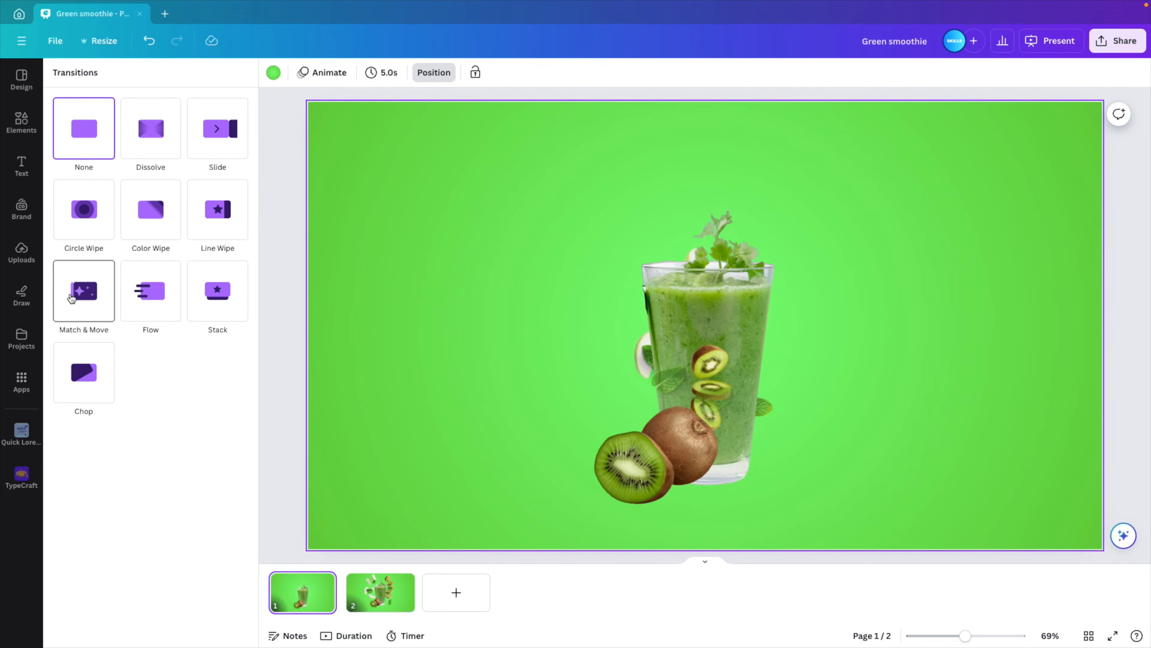
{"action": "left_click_drag", "start_coordinate": [84, 382], "coordinate": [178, 393]}
{"action": "left_click", "coordinate": [1112, 634]}
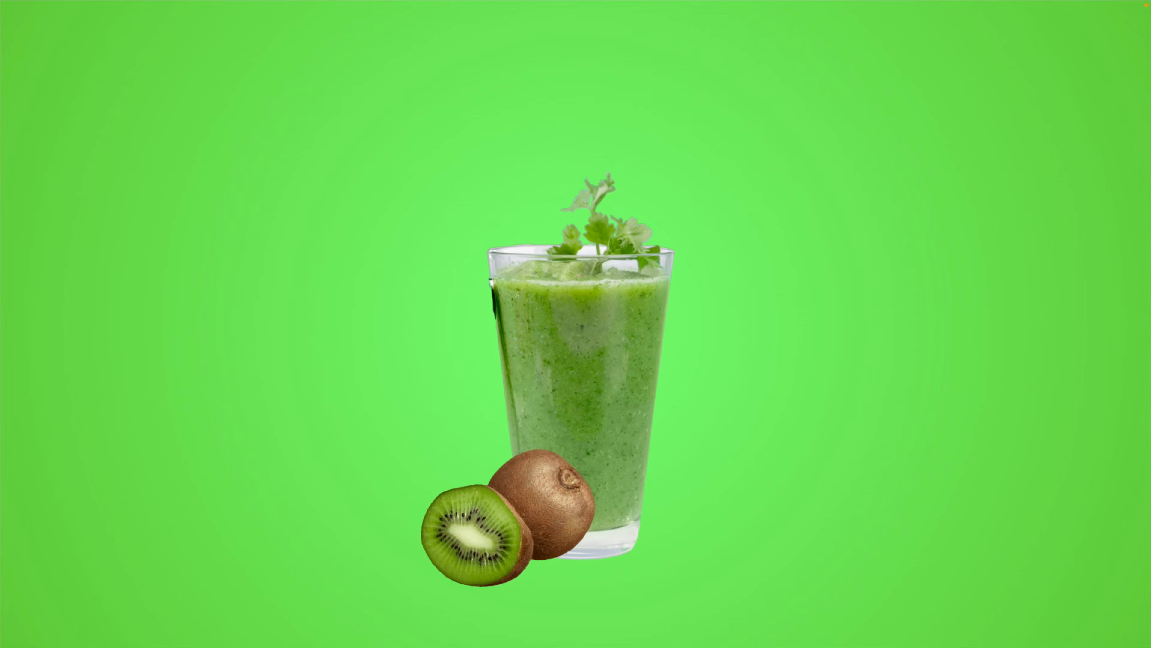
{"action": "key", "text": "Escape"}
Set the Match & Move transition's duration to 1.2 seconds and preview the pages full screen.
{"action": "left_click_drag", "start_coordinate": [175, 386], "coordinate": [130, 390]}
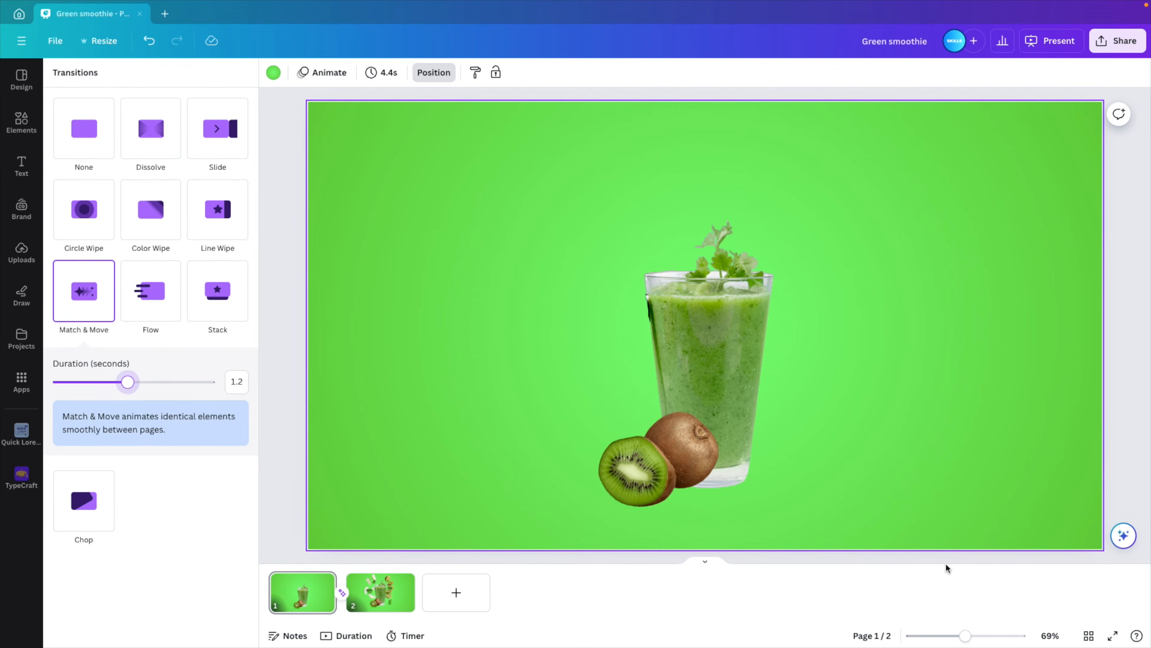
{"action": "left_click", "coordinate": [1114, 637]}
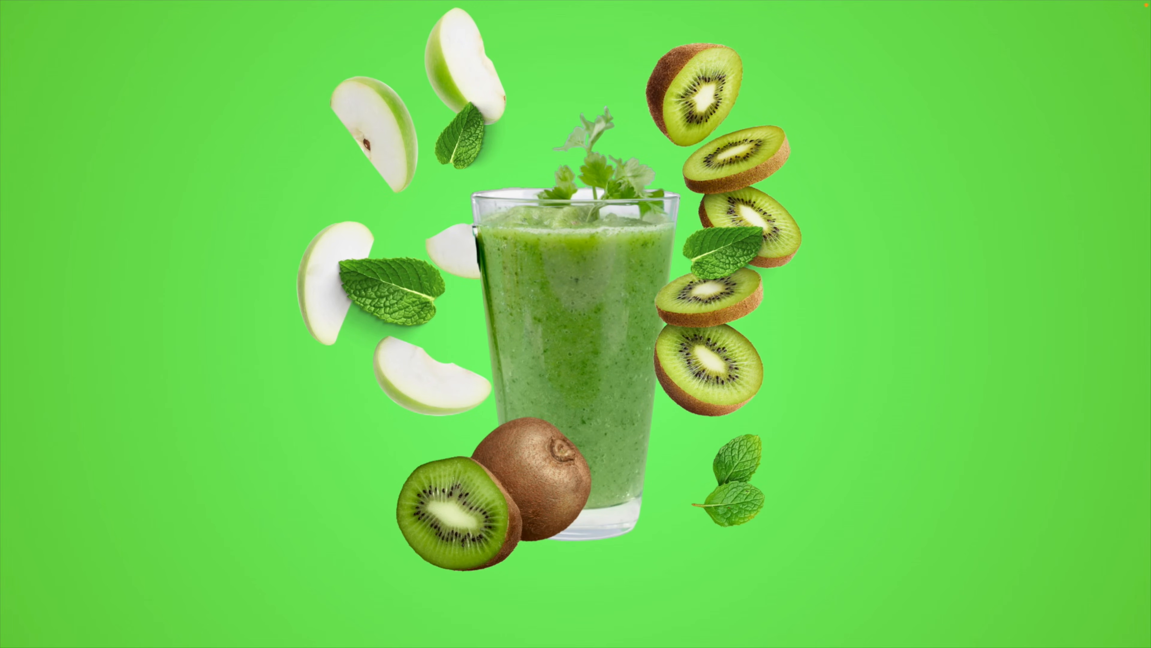
{"action": "key", "text": "Escape"}
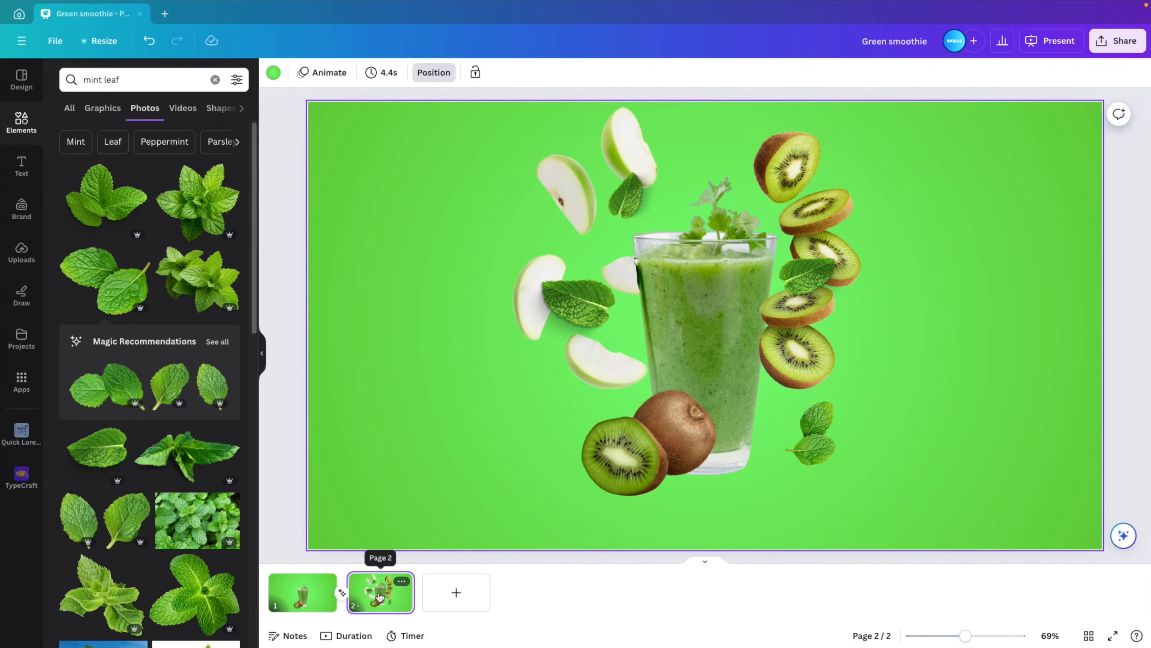
Duplicate page 1 and move the copy to the end as page 3.
{"action": "left_click", "coordinate": [308, 600]}
{"action": "key", "text": "ctrl+d"}
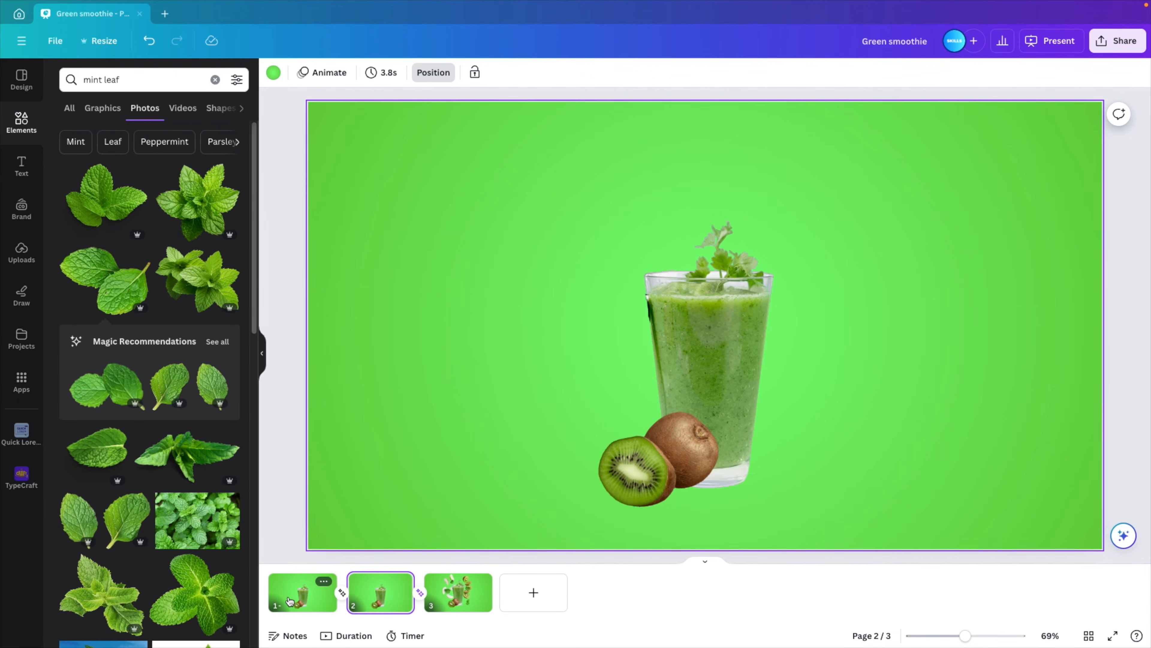
{"action": "left_click_drag", "start_coordinate": [377, 592], "coordinate": [499, 601]}
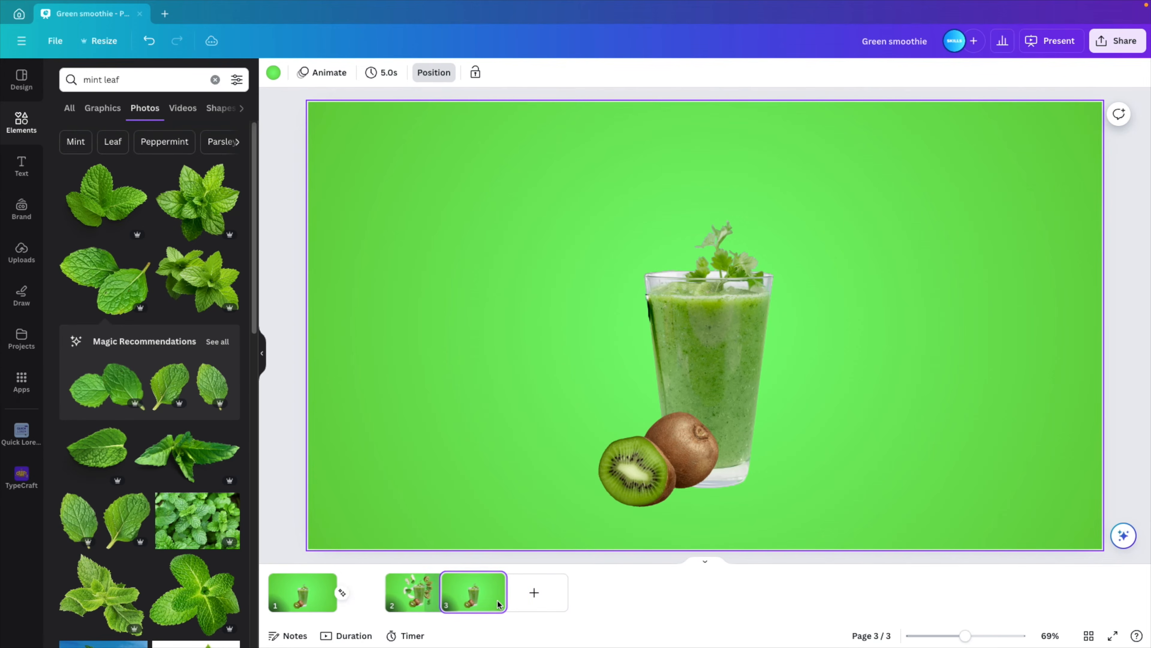
Enlarge the glass with all its fruit and mint on page 3 and move it to the right side of the page.
{"action": "left_click_drag", "start_coordinate": [967, 504], "coordinate": [453, 201]}
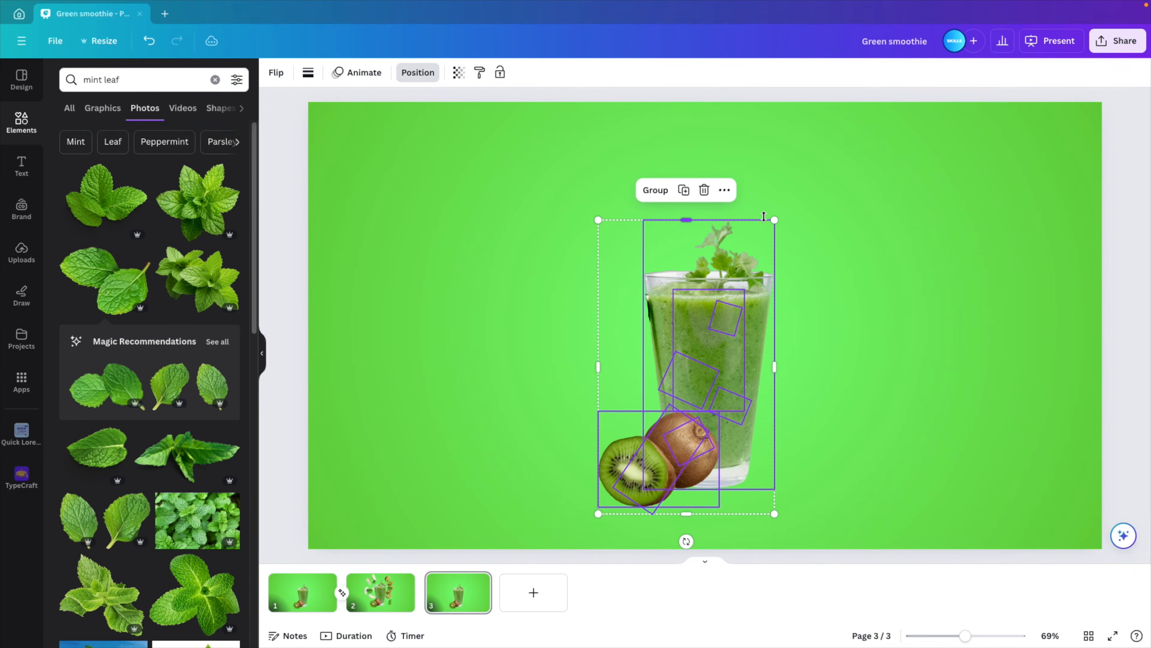
{"action": "left_click_drag", "start_coordinate": [774, 219], "coordinate": [831, 166]}
{"action": "left_click_drag", "start_coordinate": [782, 324], "coordinate": [984, 325]}
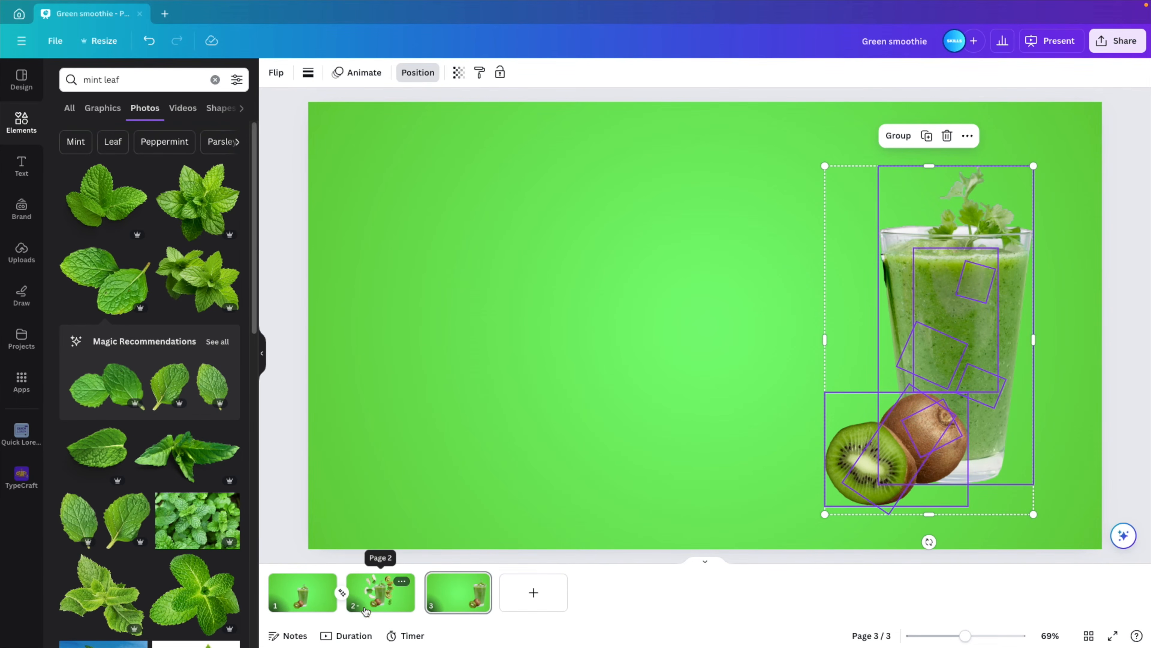
Add a title text reading "Green" to page 3.
{"action": "left_click", "coordinate": [303, 606]}
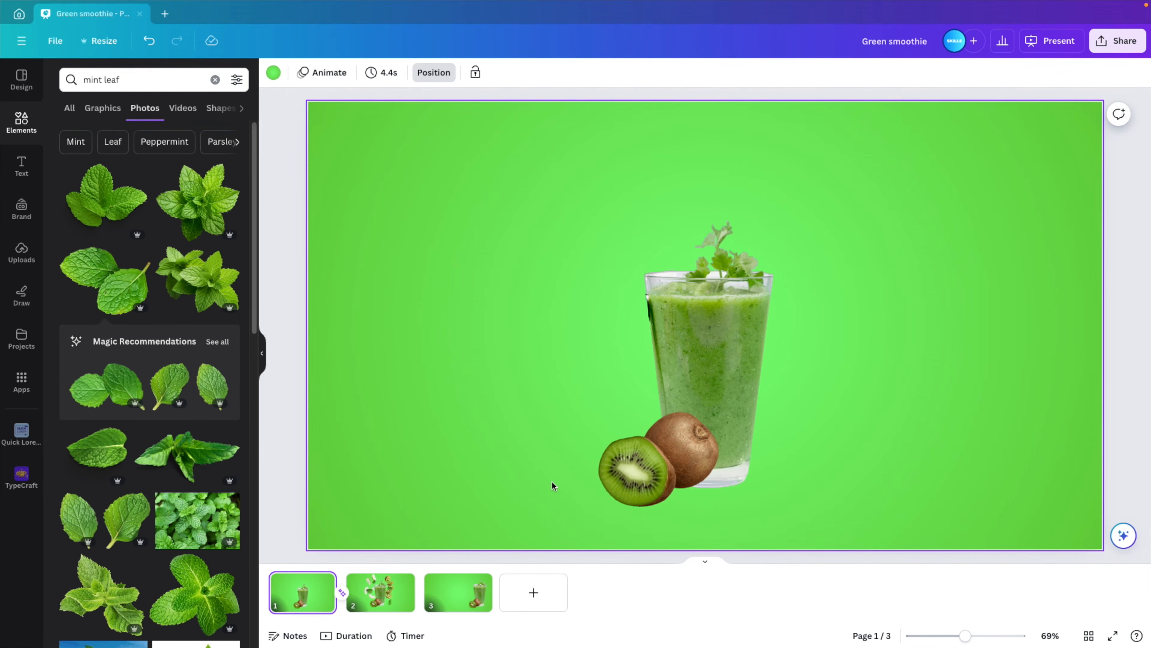
{"action": "left_click", "coordinate": [721, 561]}
{"action": "scroll", "coordinate": [838, 475], "scroll_direction": "down", "scroll_amount": 2, "text": "ctrl"}
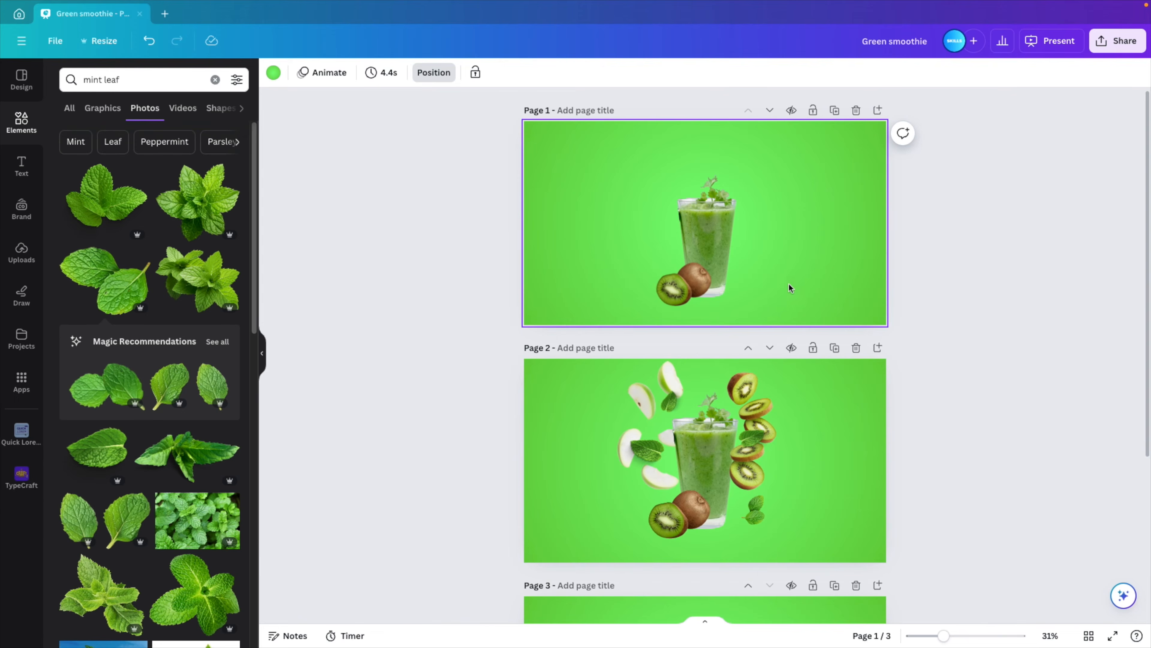
{"action": "scroll", "coordinate": [756, 425], "scroll_direction": "down", "scroll_amount": 1}
{"action": "scroll", "coordinate": [716, 418], "scroll_direction": "down", "scroll_amount": 5}
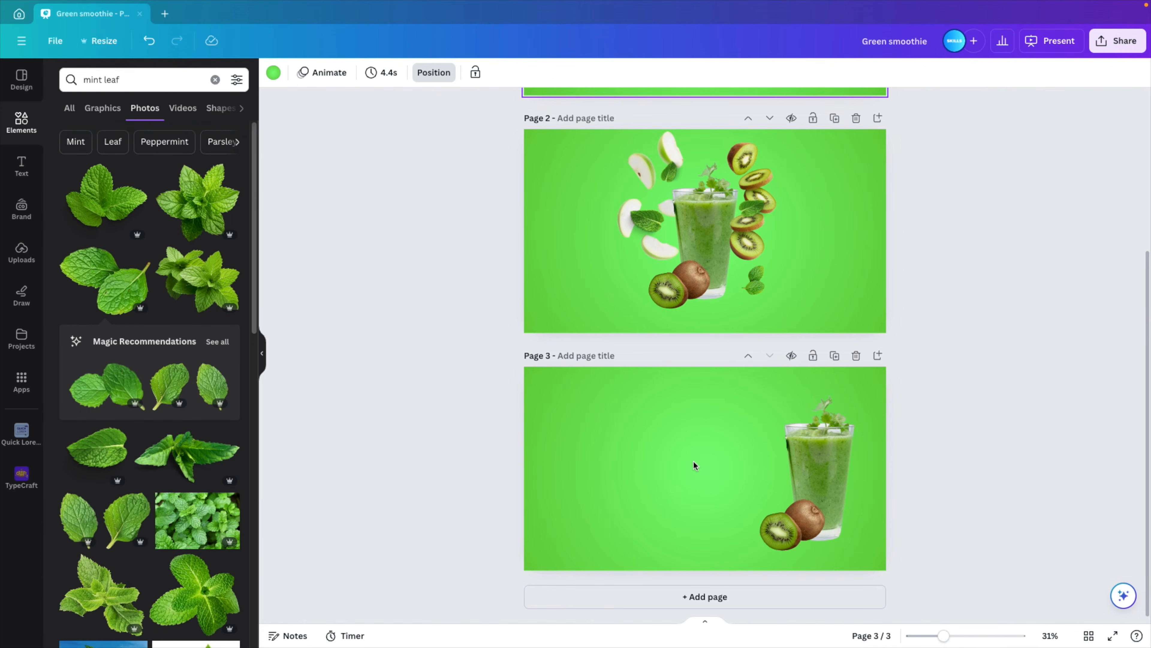
{"action": "scroll", "coordinate": [693, 460], "scroll_direction": "up", "scroll_amount": 3, "text": "ctrl"}
{"action": "left_click", "coordinate": [21, 166]}
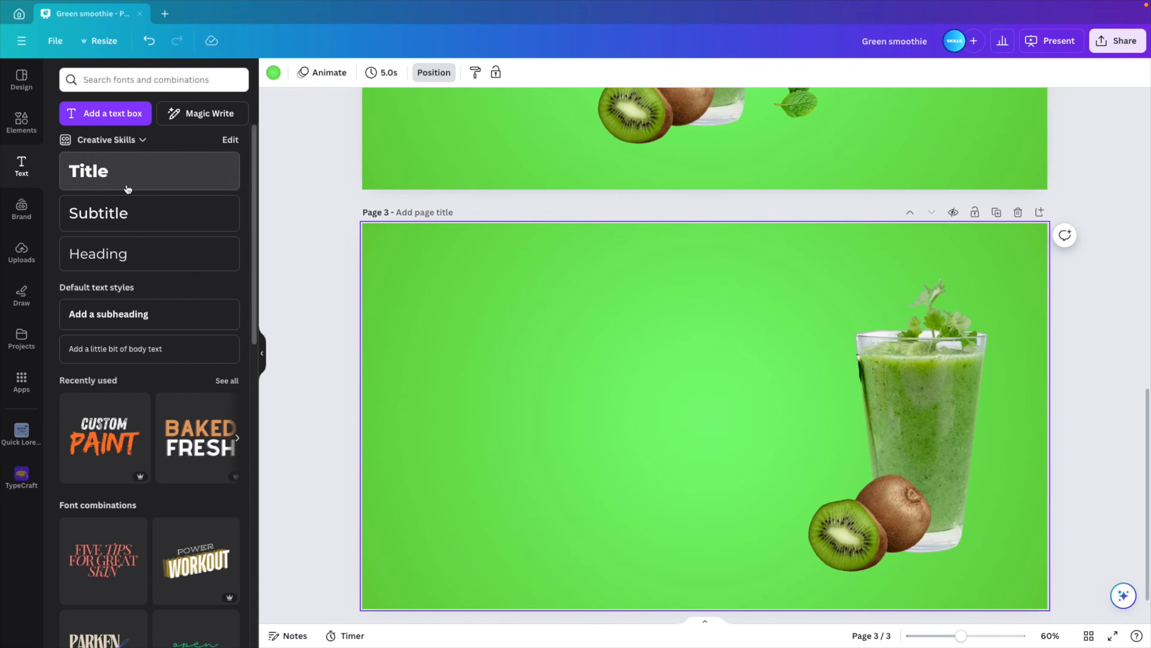
{"action": "left_click", "coordinate": [116, 171]}
{"action": "type", "text": "G"}
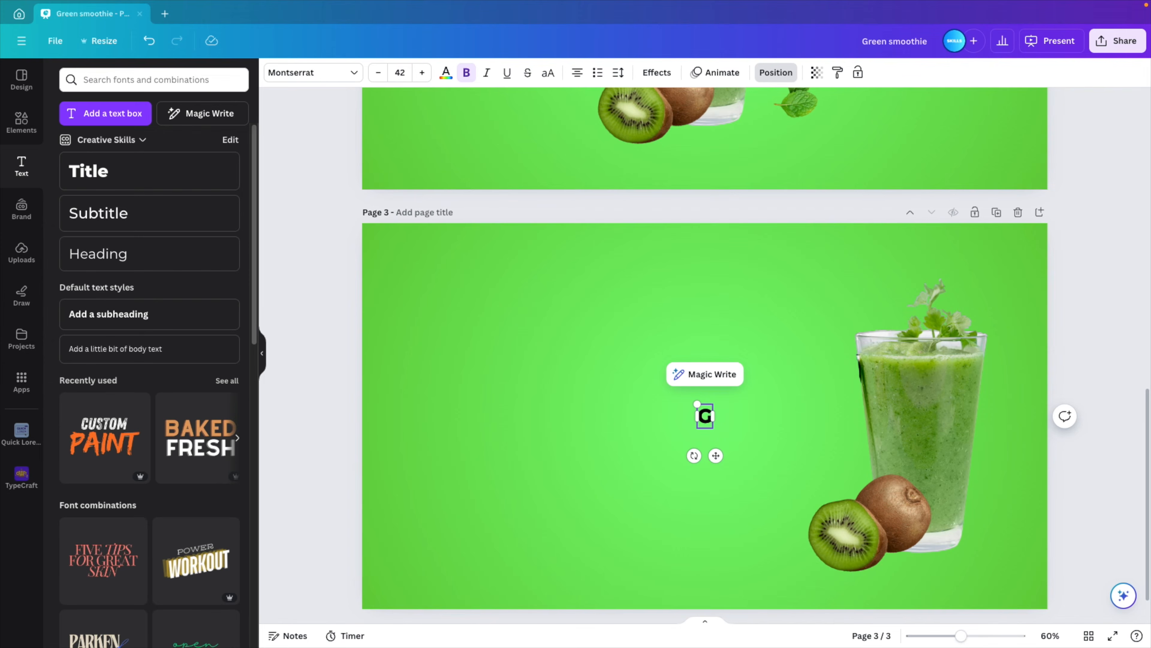
{"action": "type", "text": "reen"}
Enlarge the "Green" title to font size 231 and place it in the upper-left area of page 3.
{"action": "scroll", "coordinate": [671, 382], "scroll_direction": "down", "scroll_amount": 1}
{"action": "left_click_drag", "start_coordinate": [671, 373], "coordinate": [401, 223]}
{"action": "left_click_drag", "start_coordinate": [608, 349], "coordinate": [634, 317]}
Change the "Green" title's font to Regular Brush and its colour to white (#ffffff).
{"action": "double_click", "coordinate": [634, 318]}
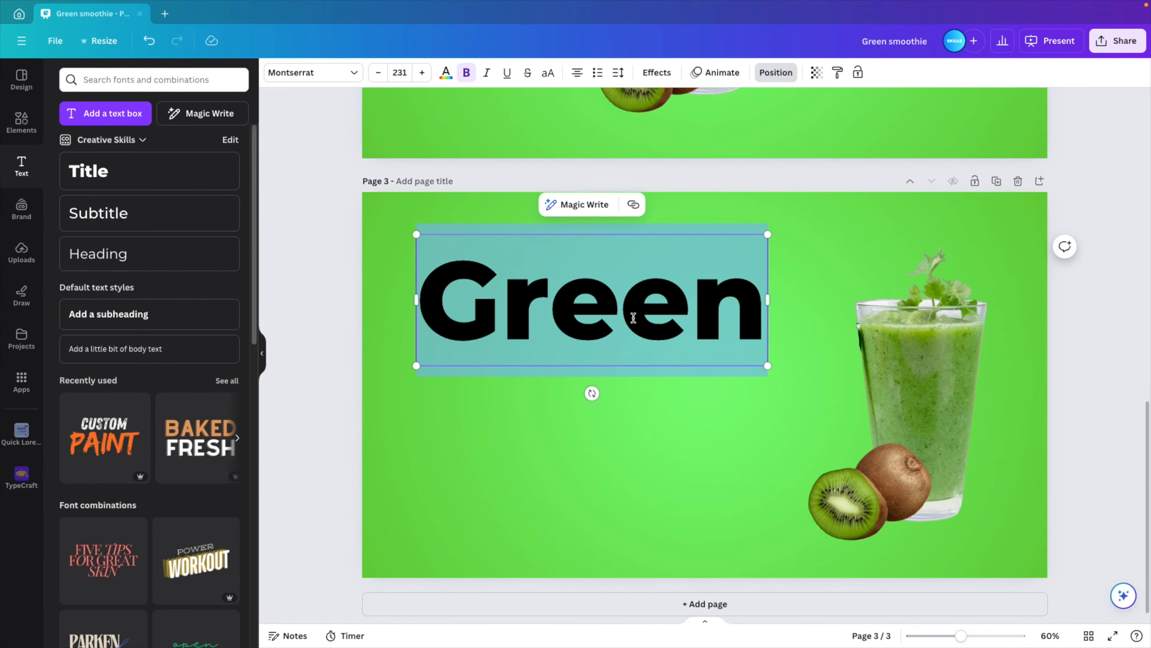
{"action": "left_click", "coordinate": [343, 72]}
{"action": "type", "text": "regul"}
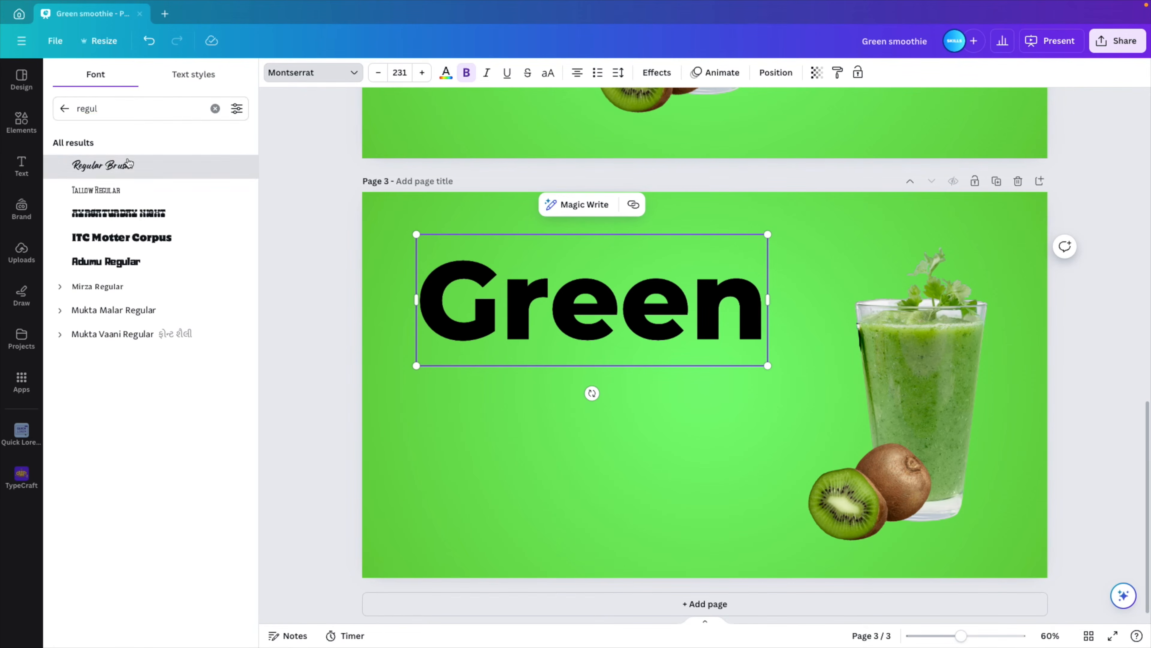
{"action": "left_click", "coordinate": [120, 164]}
{"action": "left_click", "coordinate": [446, 72]}
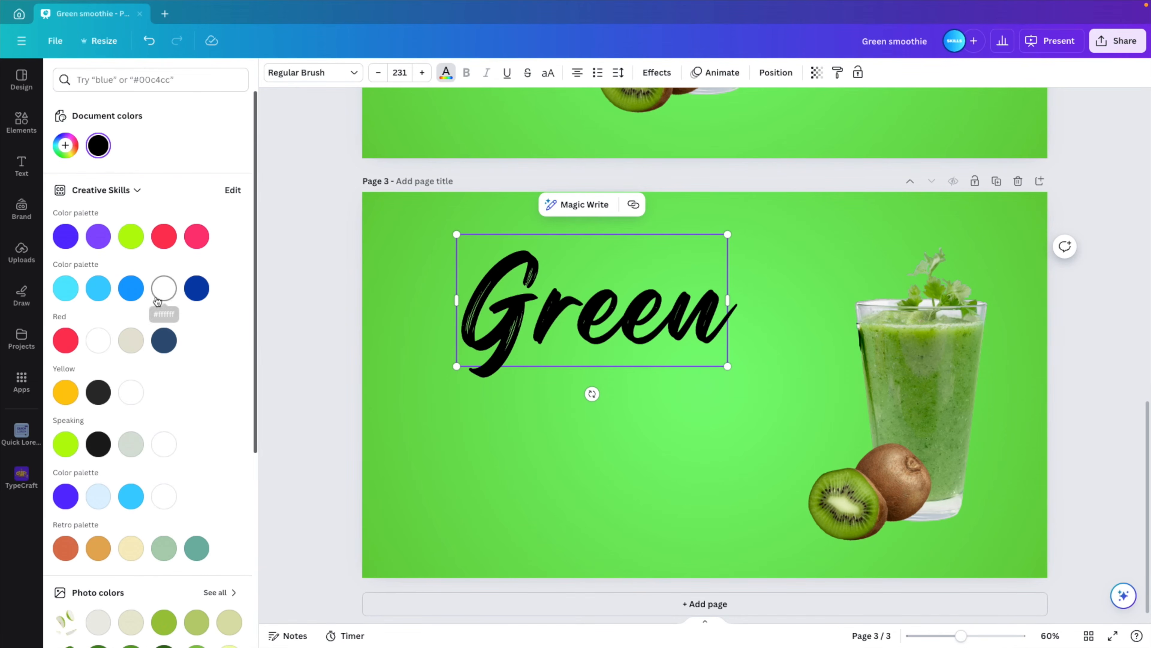
{"action": "left_click", "coordinate": [162, 288]}
Enlarge the "Green" title to font size 313 and reposition it in the empty area beside the glass.
{"action": "left_click_drag", "start_coordinate": [727, 234], "coordinate": [833, 221]}
{"action": "left_click", "coordinate": [655, 408]}
{"action": "left_click_drag", "start_coordinate": [639, 286], "coordinate": [594, 322]}
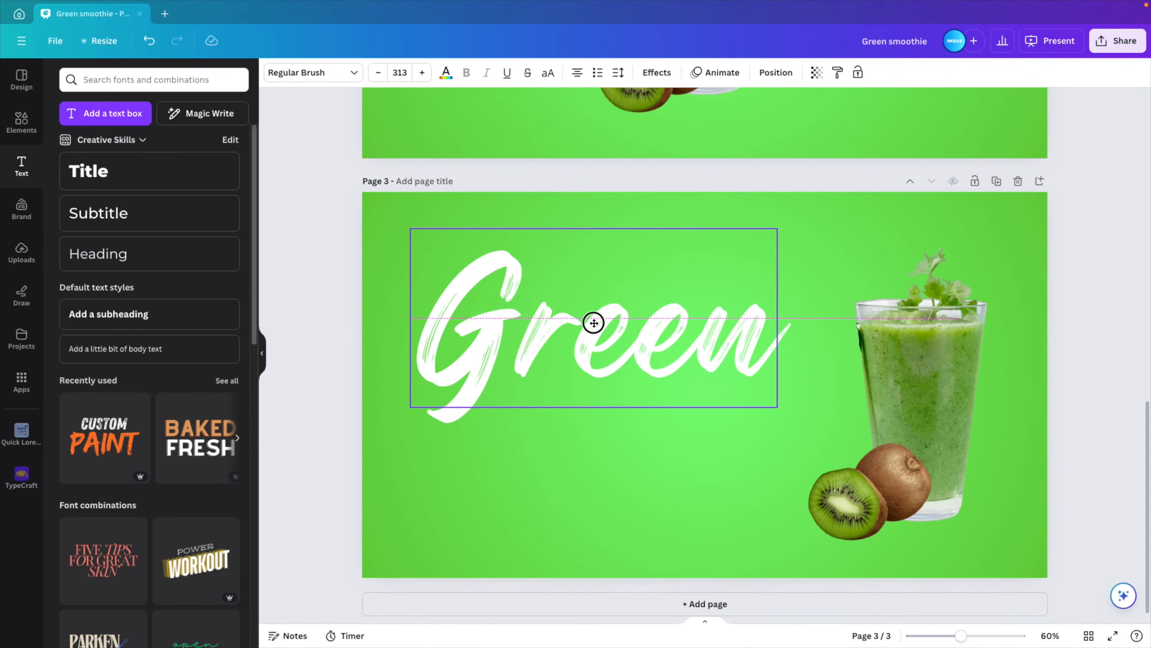
Add a second title reading "SMOOTHIE RECIPE" at font size 82.4 just beneath the word Green.
{"action": "left_click", "coordinate": [150, 171]}
{"action": "double_click", "coordinate": [705, 385]}
{"action": "left_click_drag", "start_coordinate": [682, 373], "coordinate": [568, 319]}
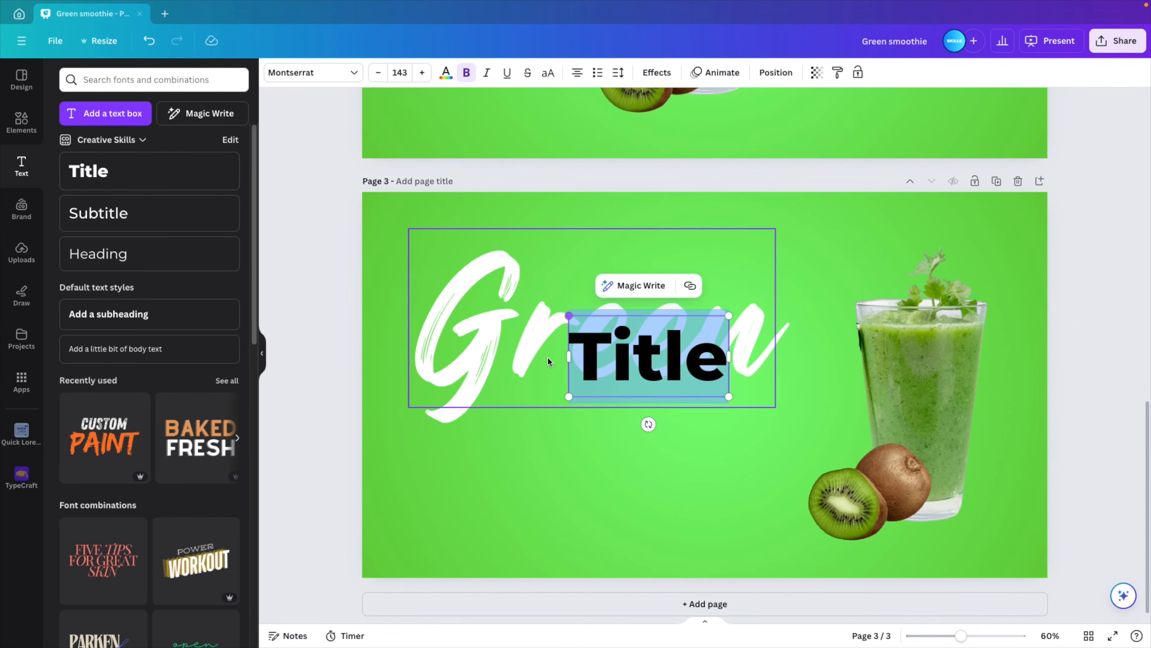
{"action": "left_click_drag", "start_coordinate": [648, 355], "coordinate": [579, 427]}
{"action": "left_click_drag", "start_coordinate": [660, 468], "coordinate": [771, 408]}
{"action": "double_click", "coordinate": [637, 405]}
{"action": "type", "text": "SMOOTHIE REC"}
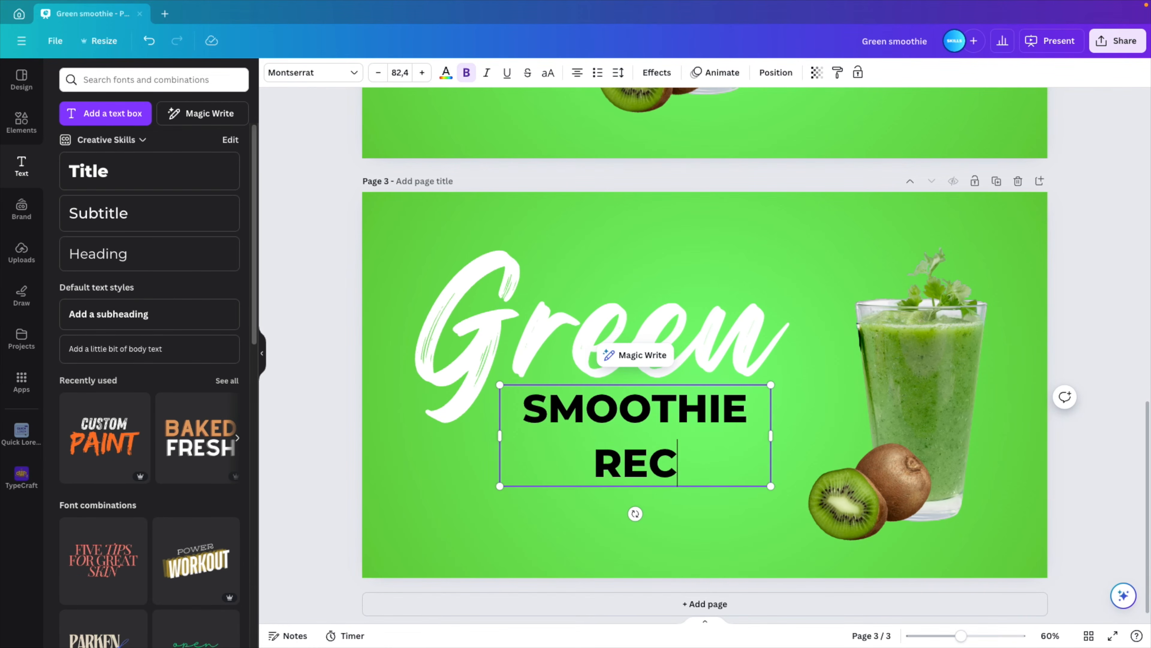
{"action": "type", "text": "IPE"}
Fit "SMOOTHIE RECIPE" on one line by setting size 75, widening its box, left-aligning it and scaling it down to 55.9.
{"action": "left_click", "coordinate": [400, 73]}
{"action": "type", "text": "75"}
{"action": "key", "text": "Return"}
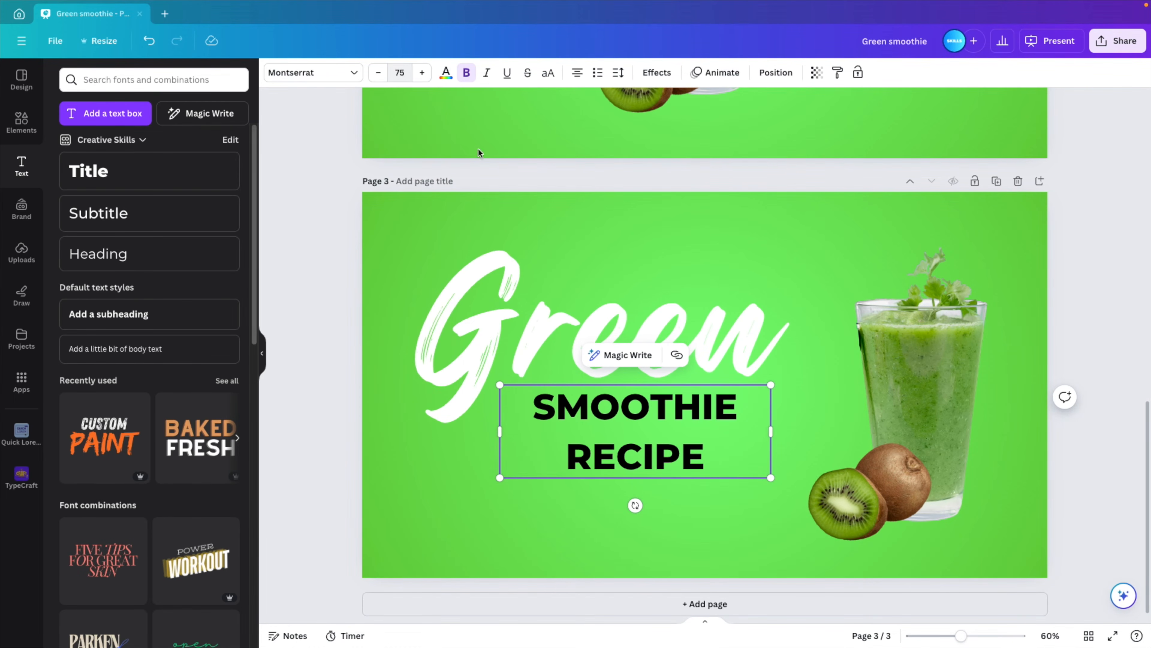
{"action": "left_click_drag", "start_coordinate": [771, 431], "coordinate": [854, 431]}
{"action": "left_click_drag", "start_coordinate": [855, 476], "coordinate": [774, 421]}
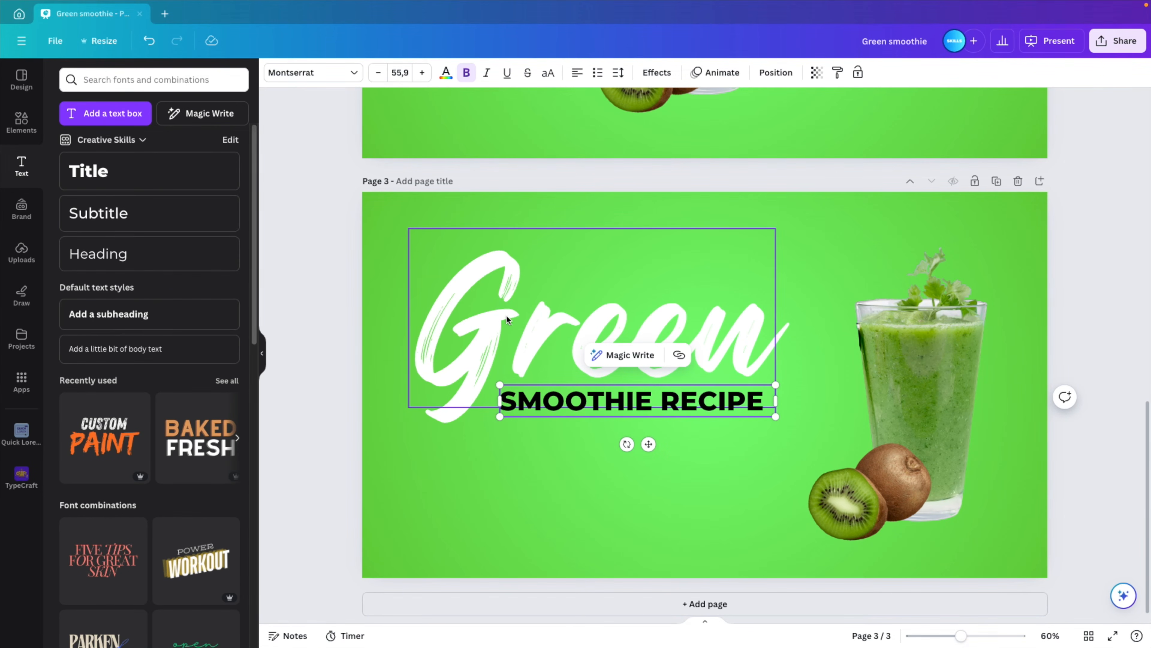
Change the "SMOOTHIE RECIPE" text colour to white and deselect the text.
{"action": "left_click", "coordinate": [446, 73]}
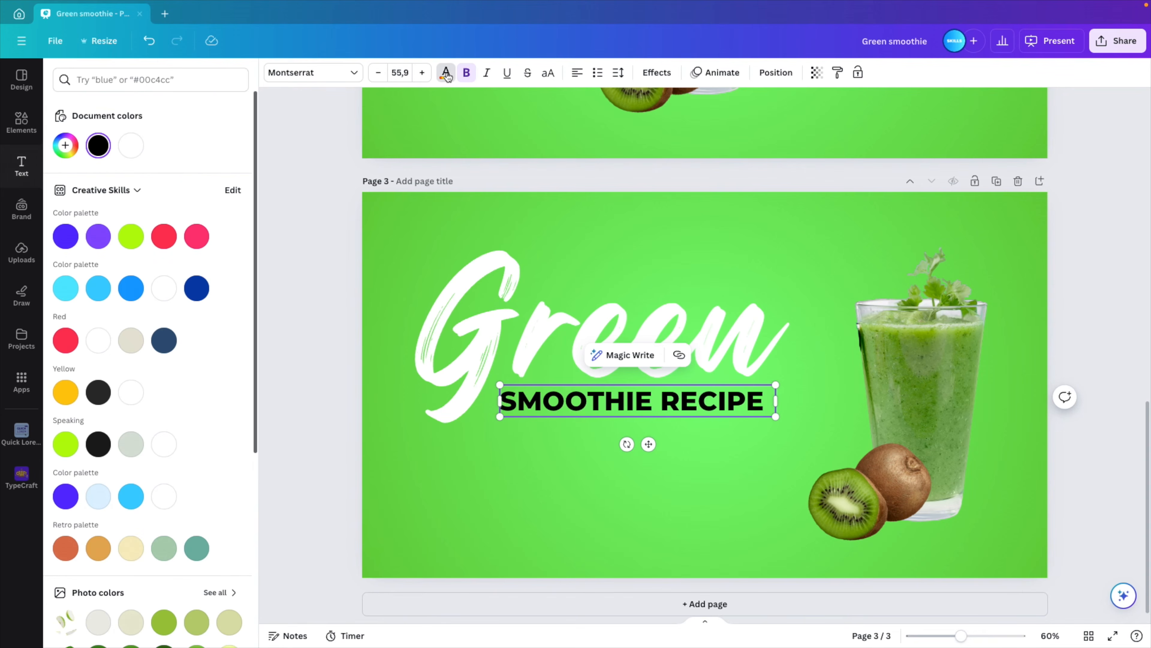
{"action": "left_click", "coordinate": [127, 149]}
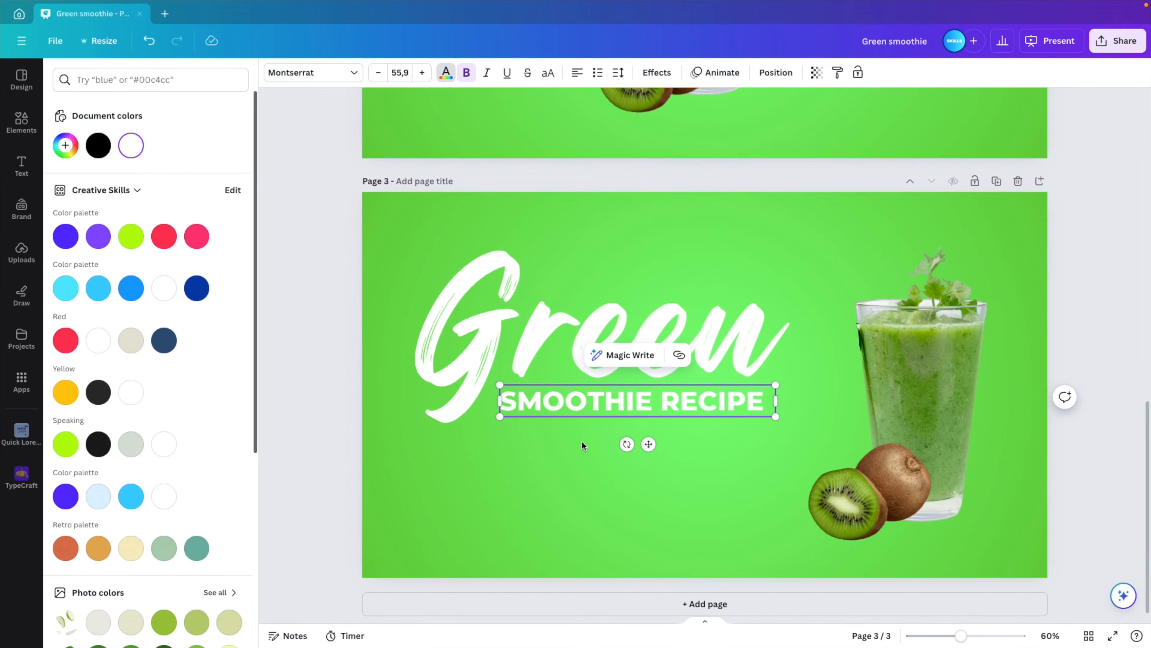
{"action": "left_click", "coordinate": [512, 479]}
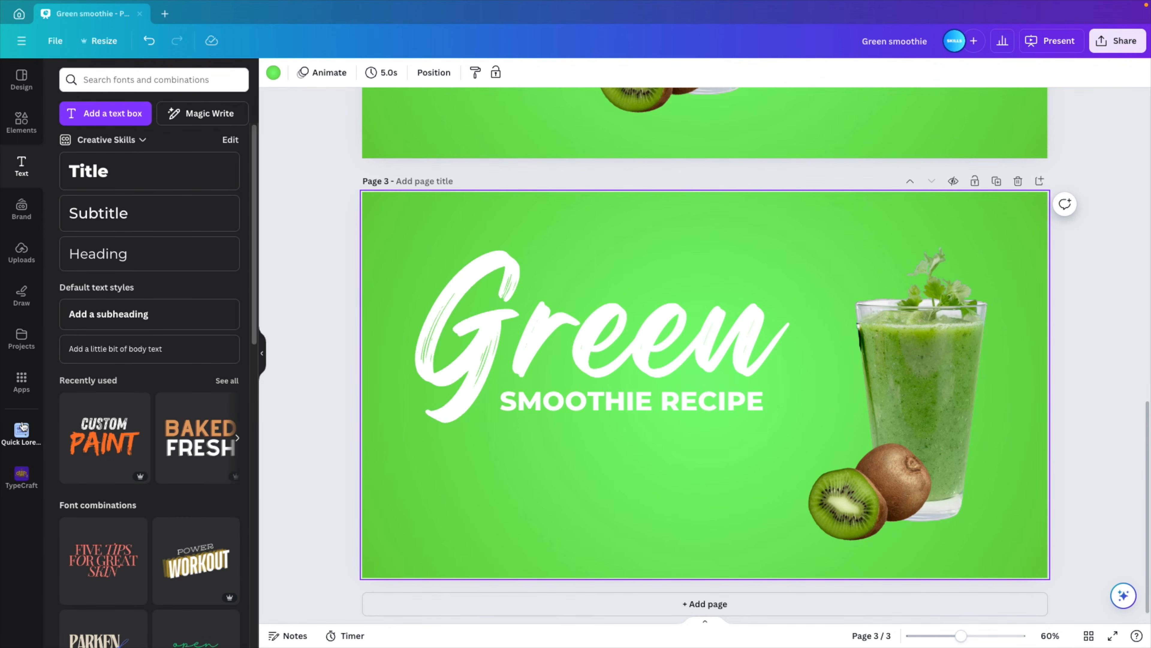
Search the apps for "lorem ipsum", open Quick Lorem, and add three generated sentences to page 3.
{"action": "left_click", "coordinate": [16, 434]}
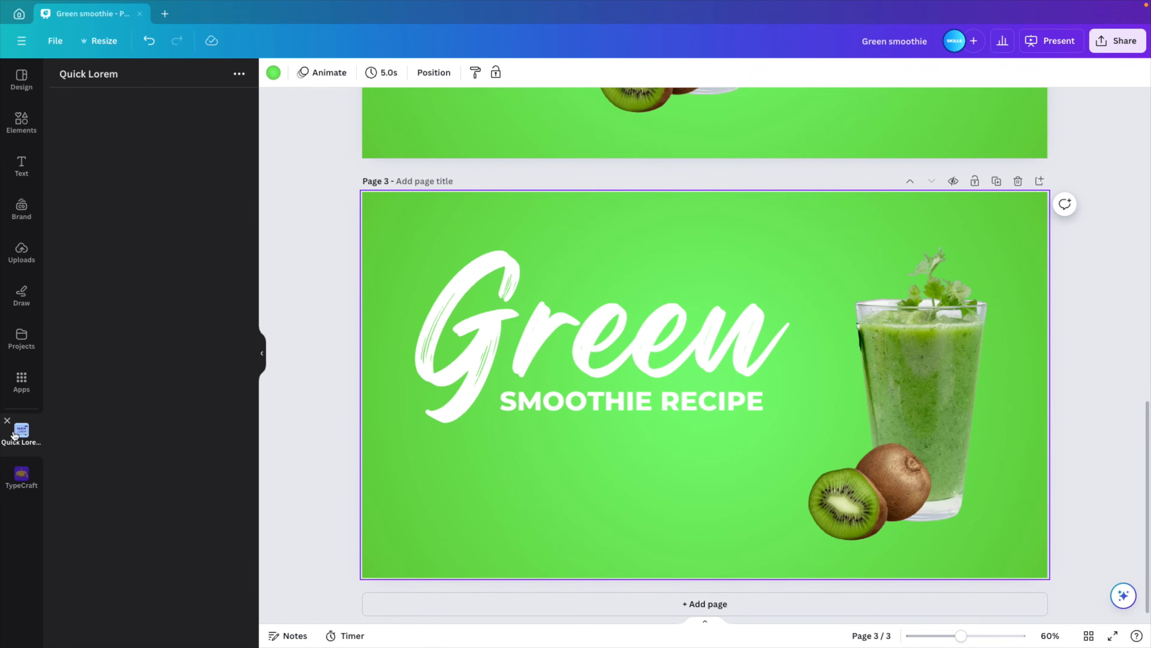
{"action": "left_click", "coordinate": [20, 383]}
{"action": "left_click", "coordinate": [134, 84]}
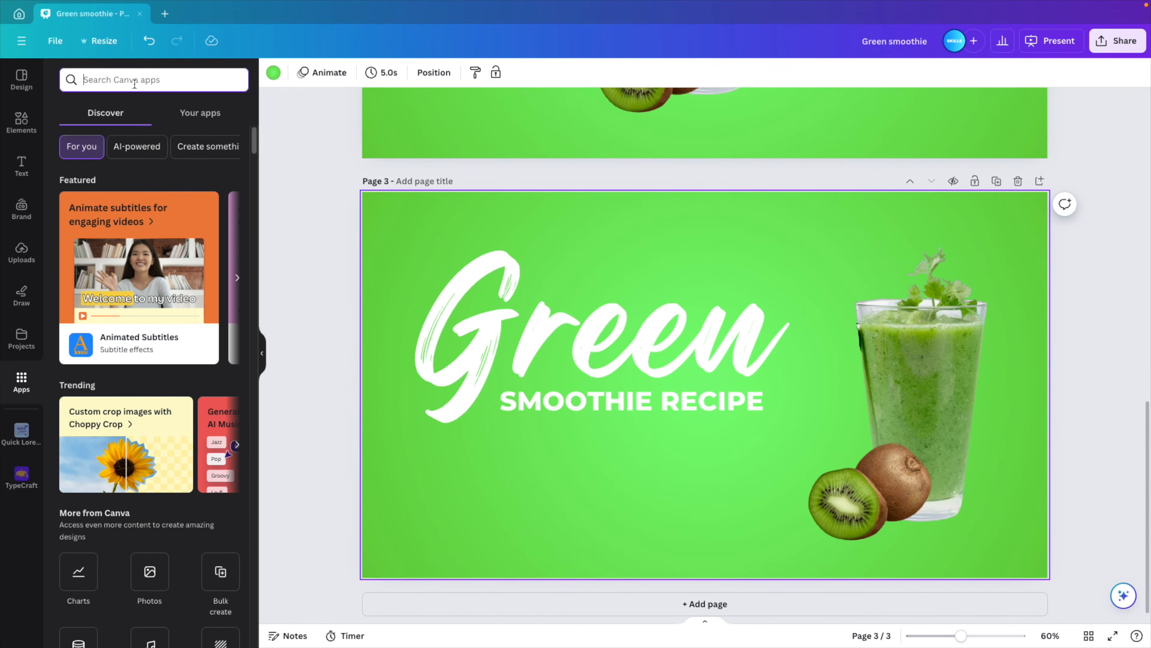
{"action": "type", "text": "lorem ipsum"}
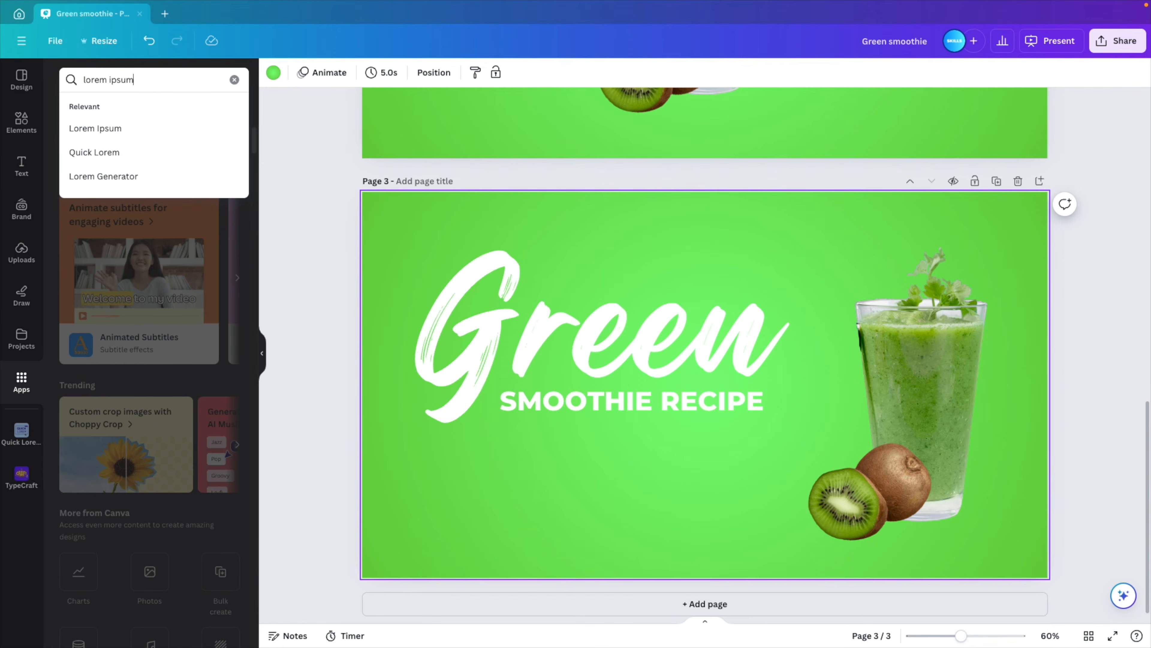
{"action": "key", "text": "Return"}
{"action": "left_click", "coordinate": [151, 122]}
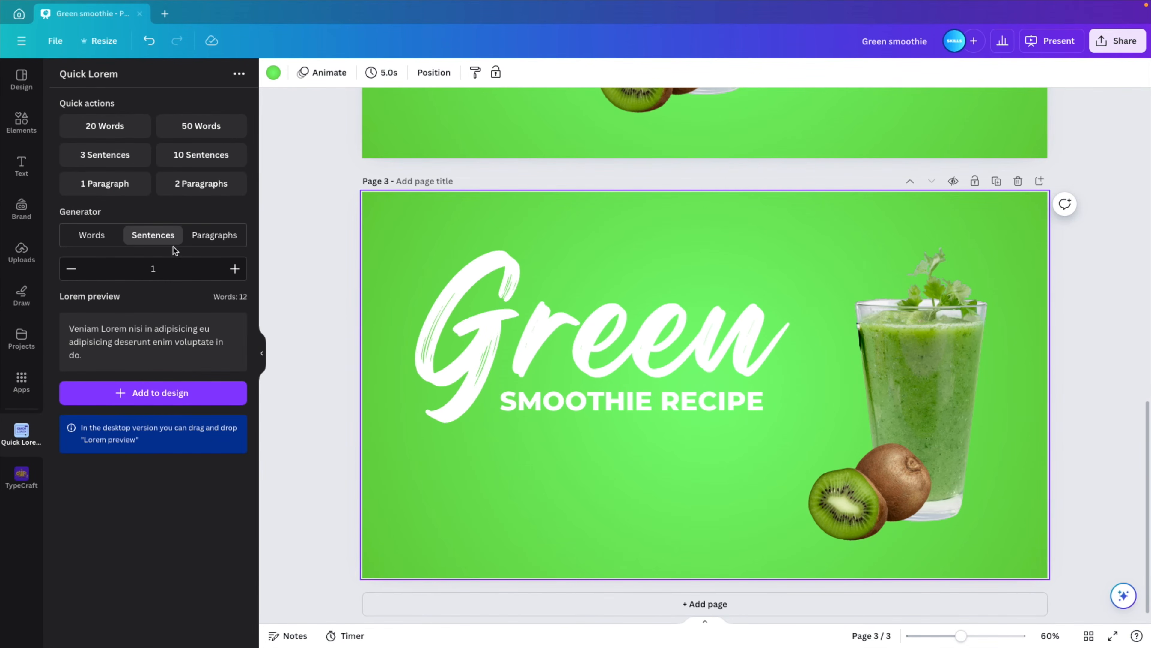
{"action": "left_click", "coordinate": [105, 154]}
{"action": "left_click", "coordinate": [151, 405]}
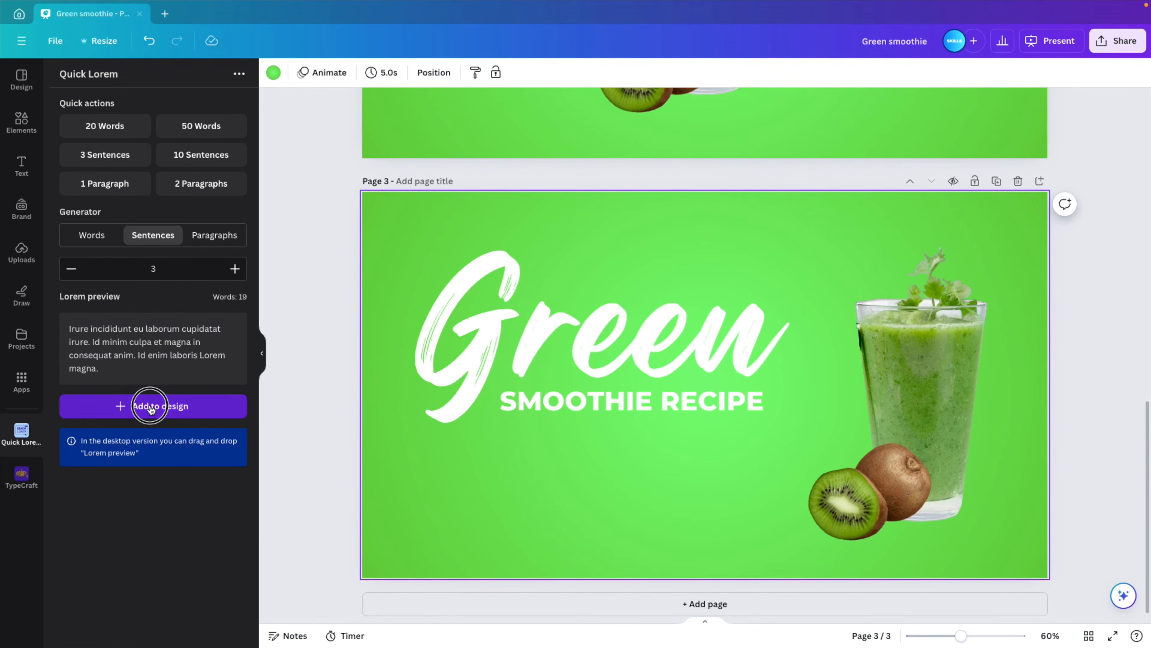
Place the lorem paragraph directly beneath "SMOOTHIE RECIPE", fit it to the subtitle's width, and colour it white.
{"action": "left_click_drag", "start_coordinate": [405, 225], "coordinate": [526, 434]}
{"action": "left_click_drag", "start_coordinate": [694, 458], "coordinate": [771, 470]}
{"action": "left_click", "coordinate": [446, 72]}
{"action": "left_click", "coordinate": [131, 145]}
{"action": "left_click_drag", "start_coordinate": [539, 455], "coordinate": [543, 455]}
{"action": "left_click", "coordinate": [532, 516]}
{"action": "left_click", "coordinate": [1071, 362]}
{"action": "scroll", "coordinate": [1018, 449], "scroll_direction": "down", "scroll_amount": 1}
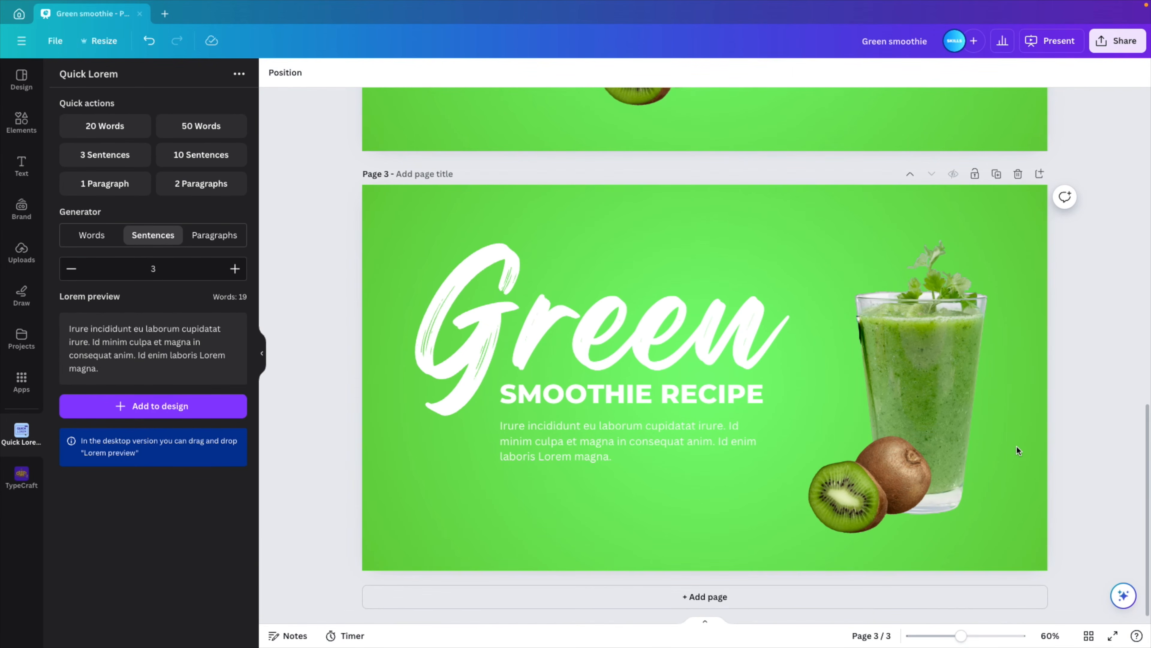
Enlarge the glass, kiwis and hidden fruit together on page 3 and adjust their position beside the titles.
{"action": "left_click_drag", "start_coordinate": [1086, 547], "coordinate": [846, 216]}
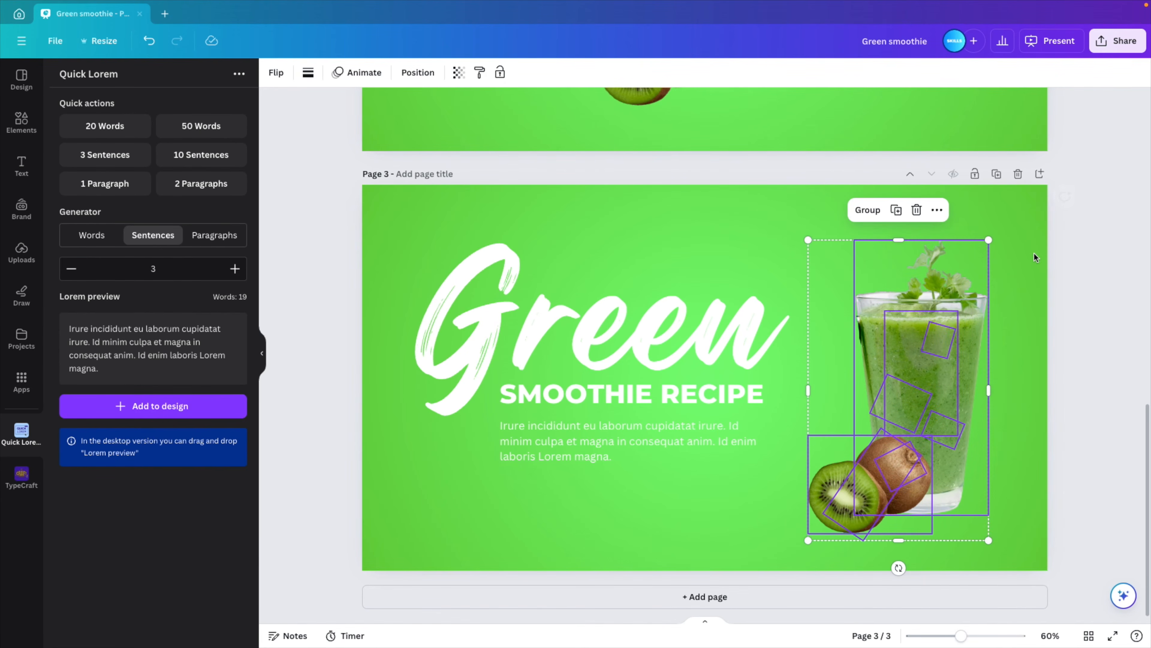
{"action": "left_click_drag", "start_coordinate": [988, 242], "coordinate": [983, 201]}
{"action": "left_click_drag", "start_coordinate": [935, 317], "coordinate": [943, 320]}
Apply the Lift text effect to the "Green" title with intensity 10, keeping the title in its original position.
{"action": "left_click", "coordinate": [684, 321]}
{"action": "left_click_drag", "start_coordinate": [684, 322], "coordinate": [658, 324]}
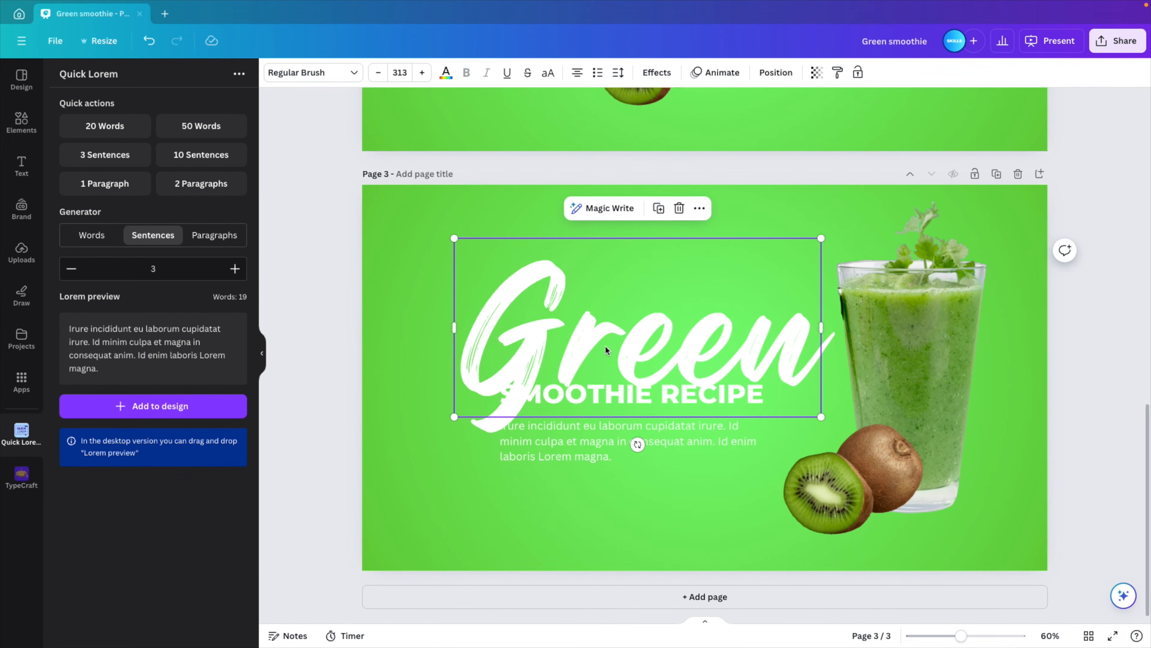
{"action": "key", "text": "ctrl+z"}
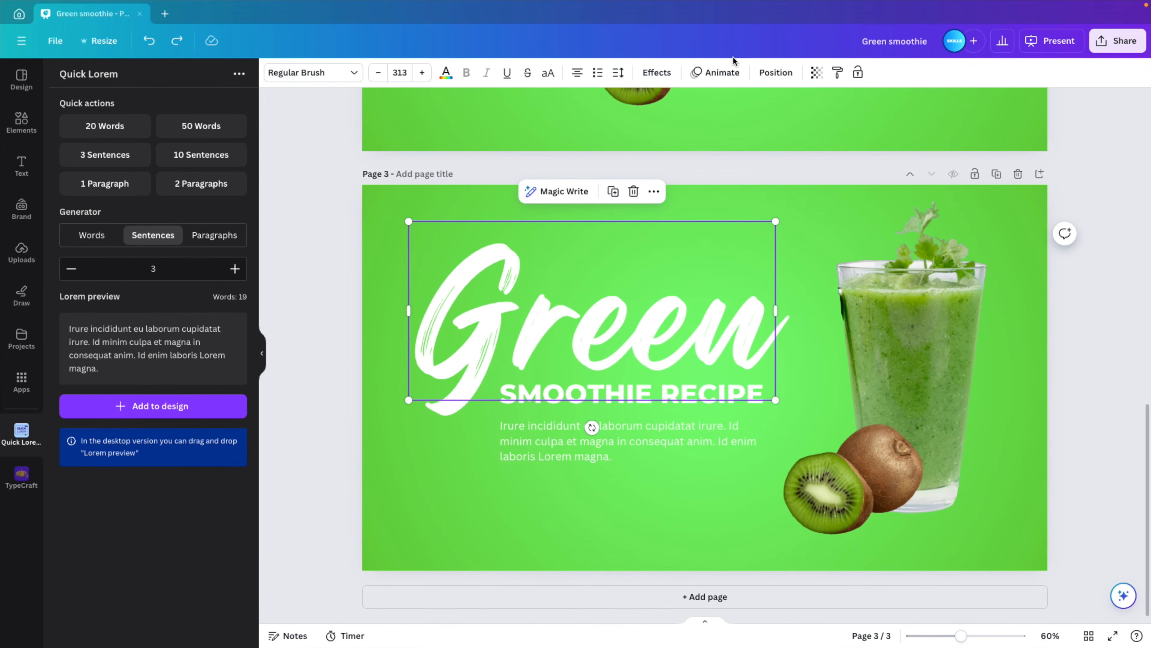
{"action": "left_click", "coordinate": [657, 72]}
{"action": "left_click", "coordinate": [223, 156]}
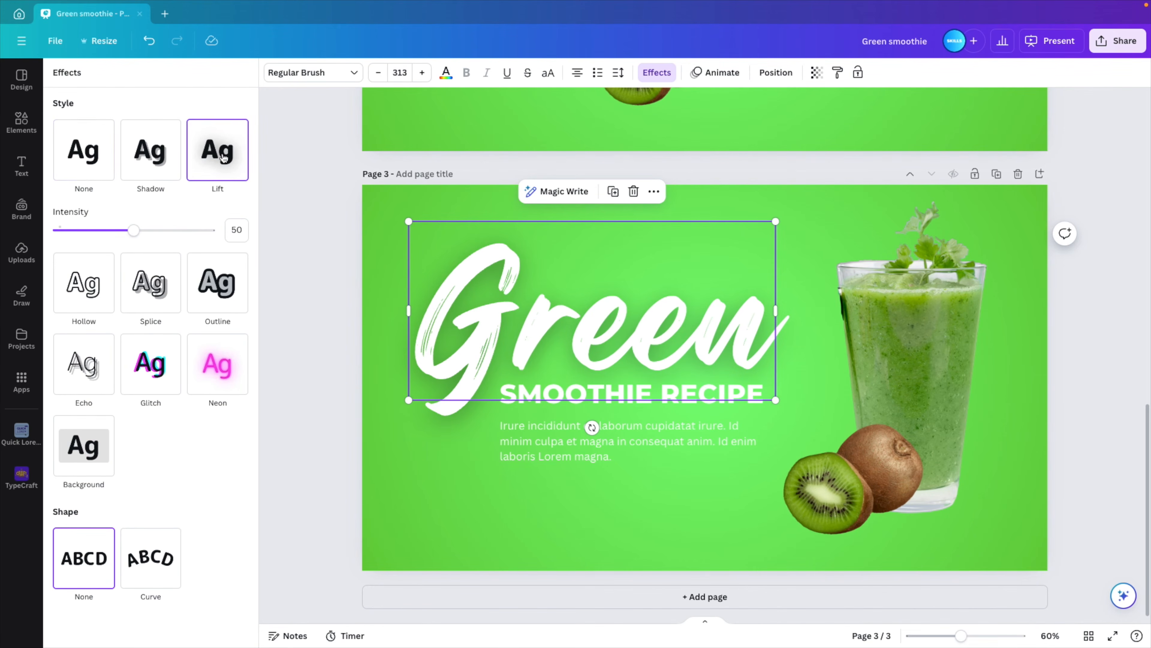
{"action": "left_click_drag", "start_coordinate": [134, 238], "coordinate": [74, 236]}
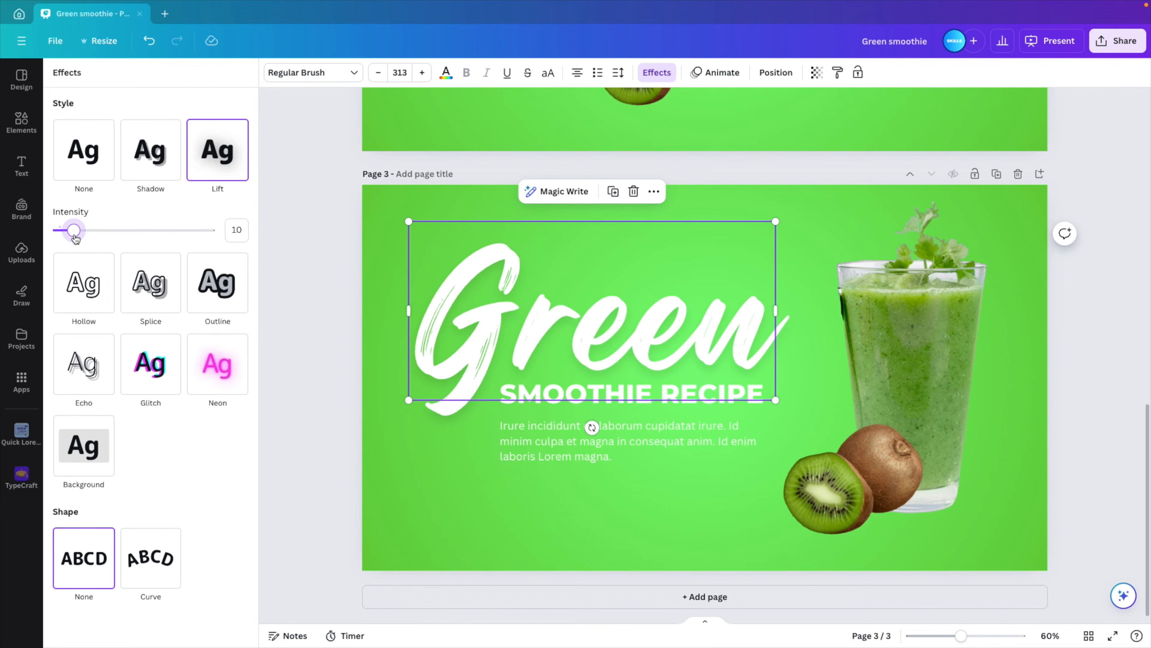
Apply a low-intensity Lift effect to "SMOOTHIE RECIPE" and a Lift effect to the paragraph beneath it.
{"action": "left_click", "coordinate": [535, 399]}
{"action": "left_click", "coordinate": [213, 145]}
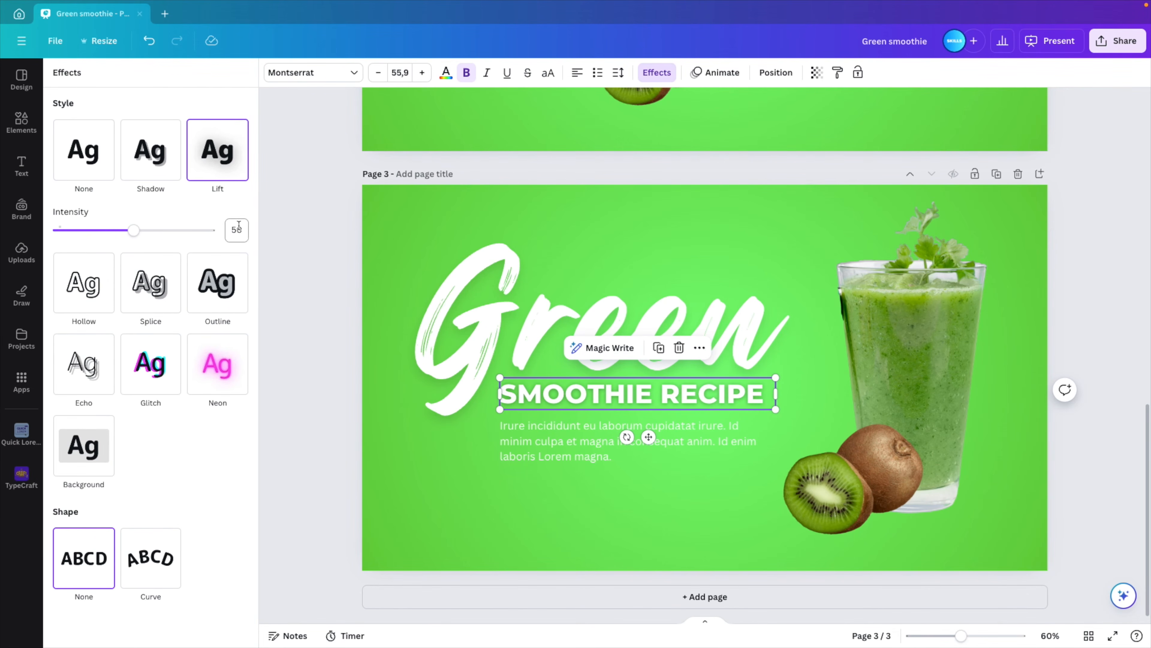
{"action": "left_click_drag", "start_coordinate": [141, 235], "coordinate": [71, 230]}
{"action": "left_click", "coordinate": [501, 439]}
{"action": "left_click", "coordinate": [218, 150]}
{"action": "left_click", "coordinate": [22, 433]}
{"action": "left_click", "coordinate": [331, 491]}
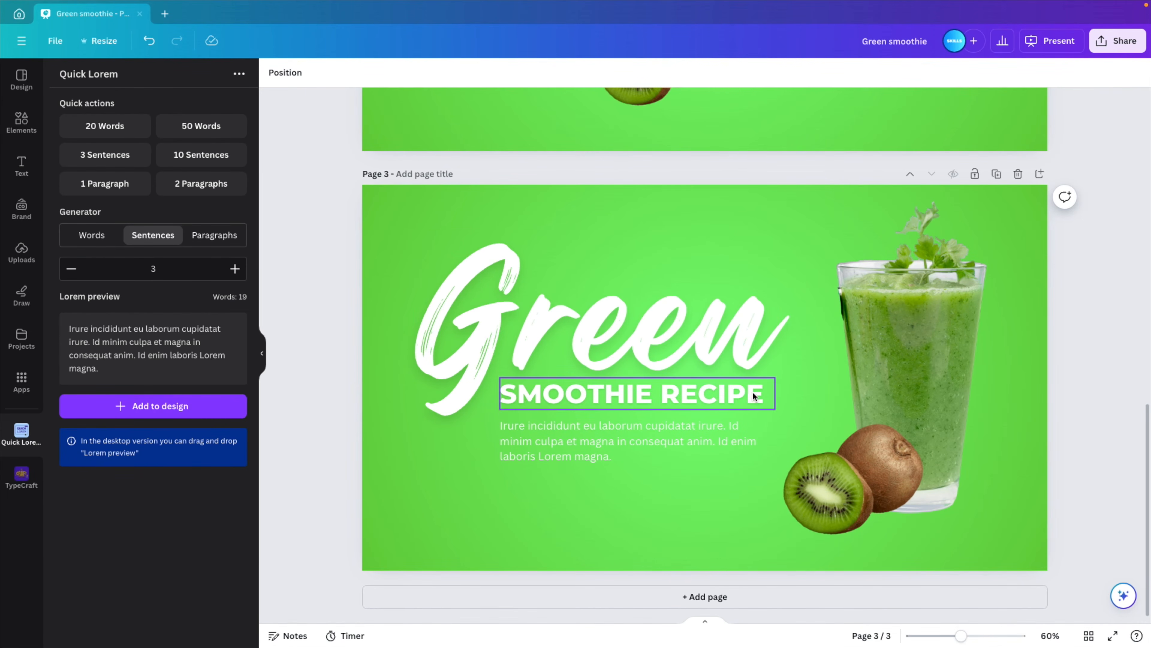
Animate both titles and the paragraph together with Succession on enter at a slightly slower speed.
{"action": "left_click_drag", "start_coordinate": [330, 271], "coordinate": [662, 508]}
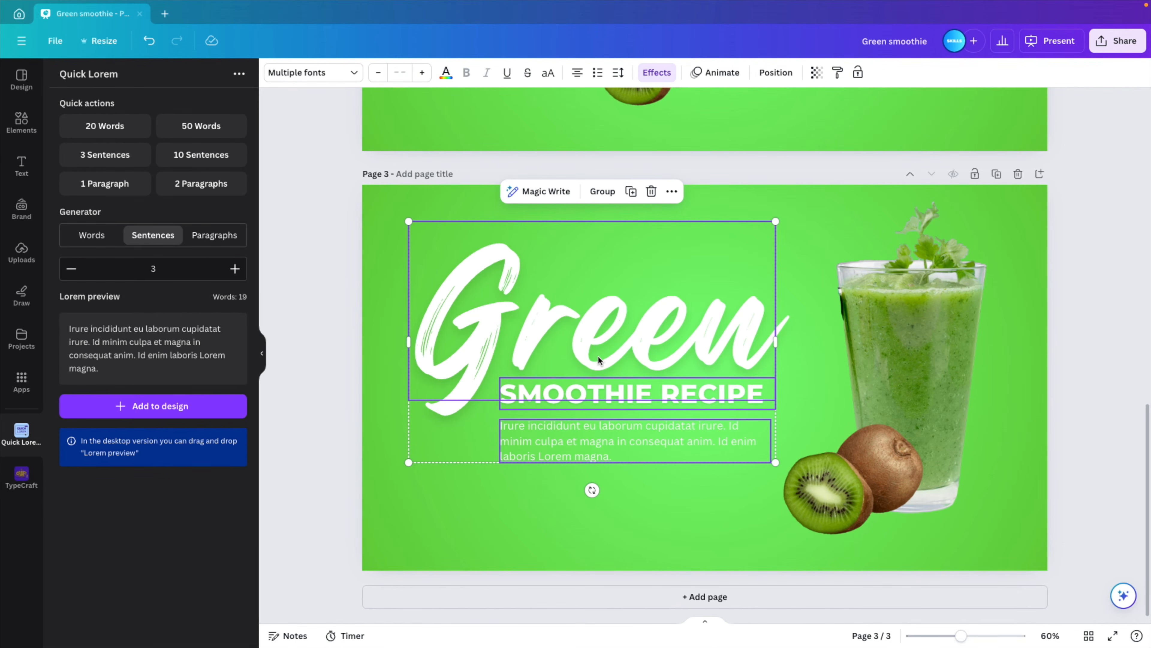
{"action": "left_click", "coordinate": [703, 75]}
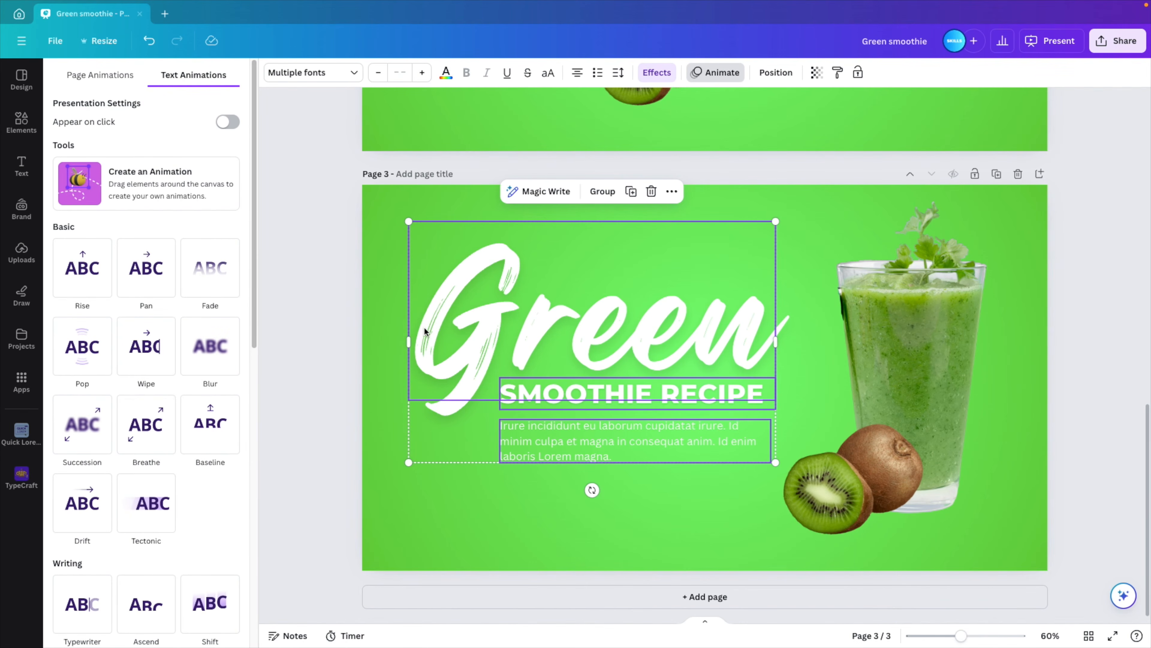
{"action": "left_click", "coordinate": [91, 426]}
{"action": "left_click", "coordinate": [77, 425]}
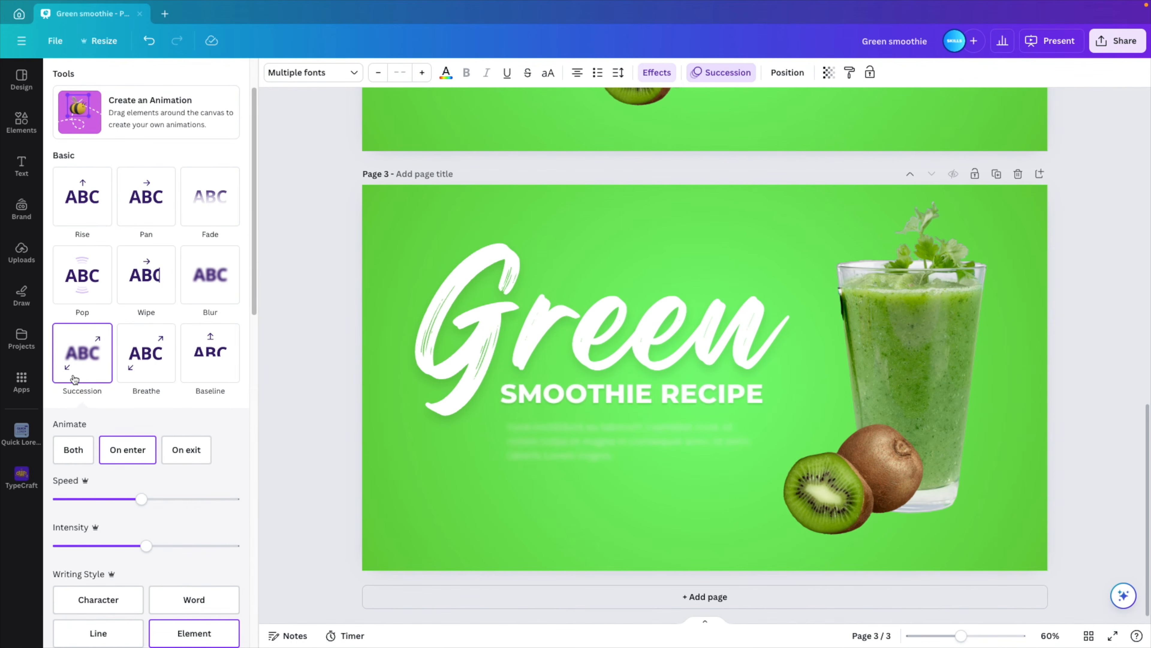
{"action": "left_click_drag", "start_coordinate": [142, 499], "coordinate": [114, 498]}
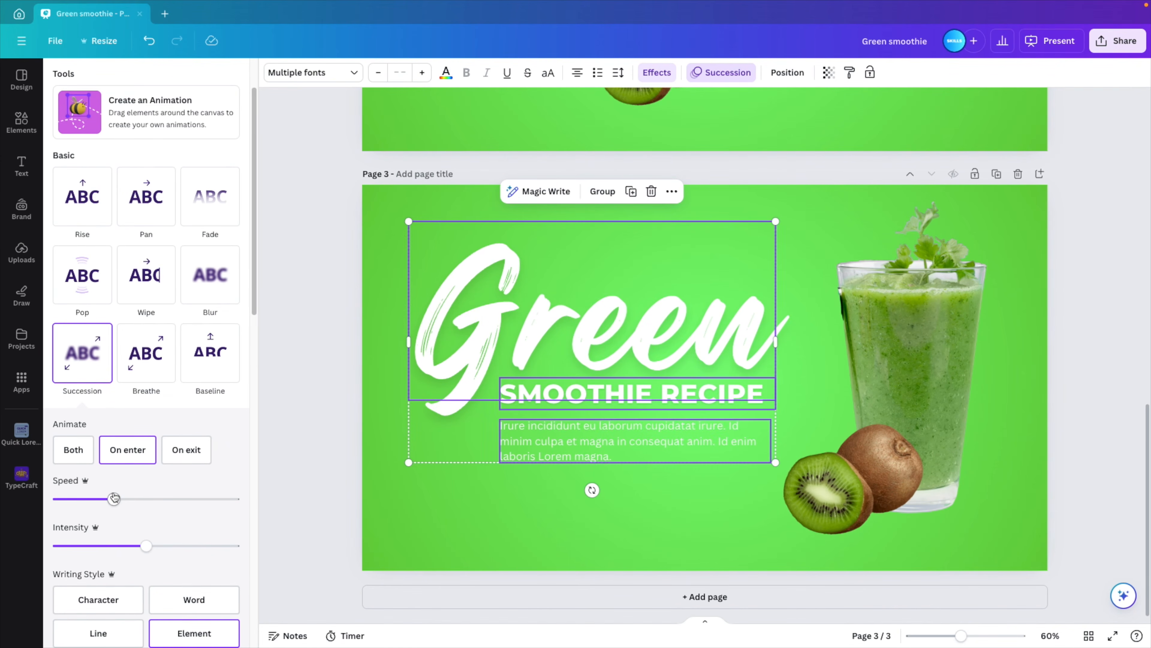
{"action": "left_click", "coordinate": [691, 559]}
Add a Match & Move transition of 1.3 seconds between pages 2 and 3 and apply it between all pages.
{"action": "left_click", "coordinate": [704, 621]}
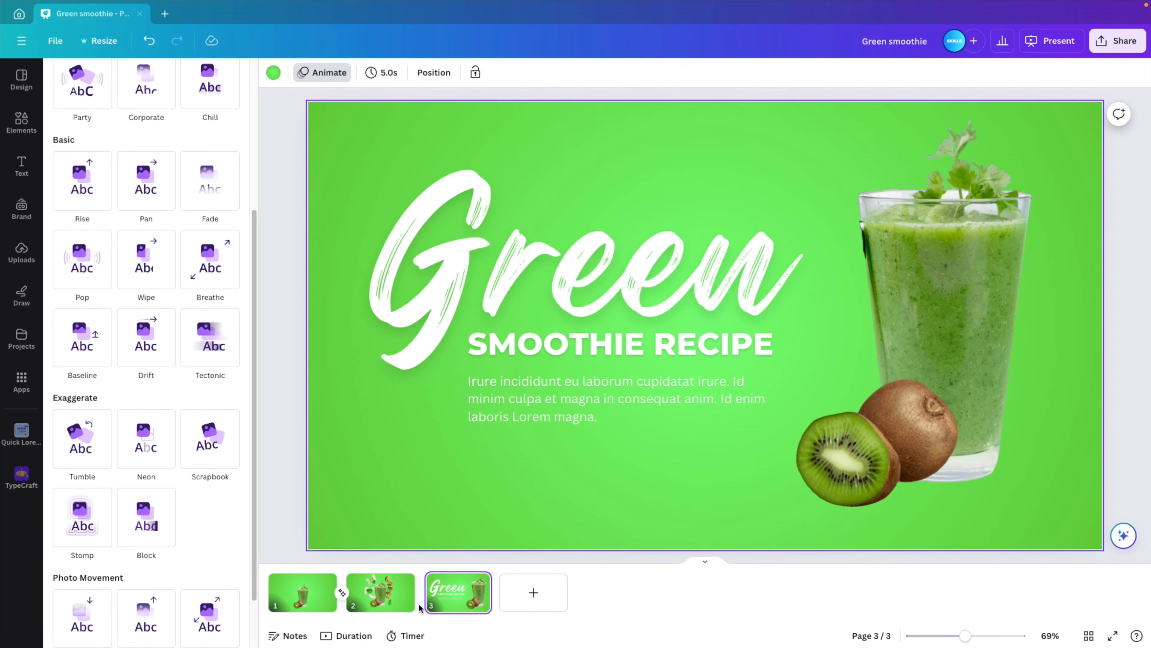
{"action": "left_click", "coordinate": [421, 592]}
{"action": "left_click", "coordinate": [67, 289]}
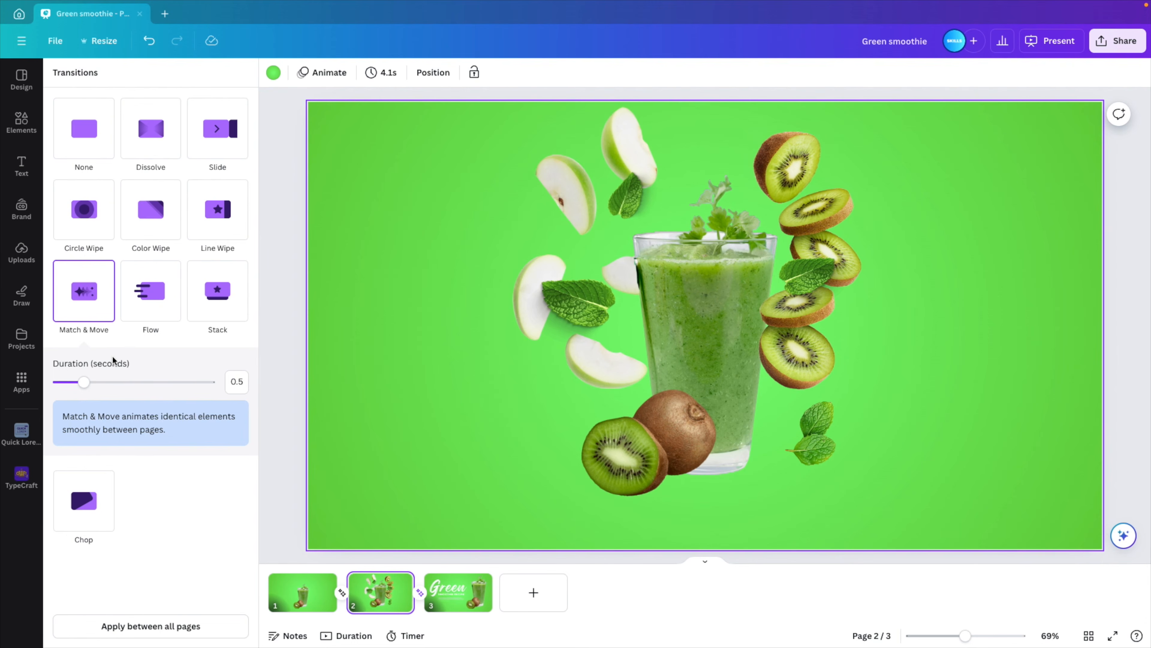
{"action": "left_click_drag", "start_coordinate": [85, 382], "coordinate": [136, 384]}
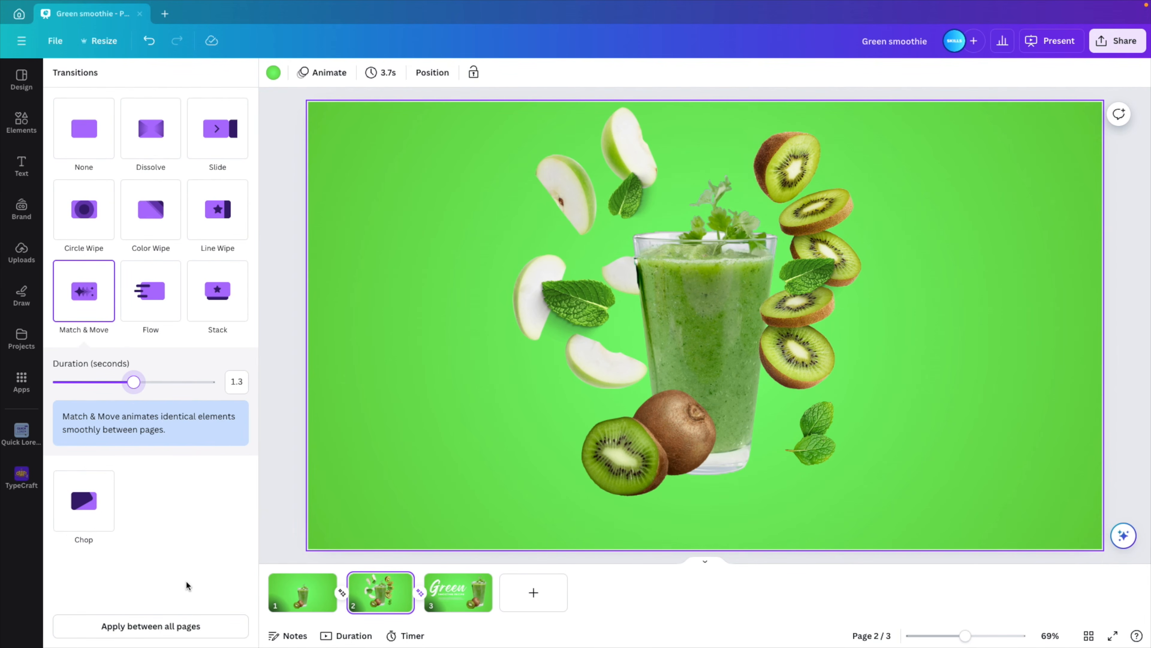
{"action": "left_click", "coordinate": [199, 626]}
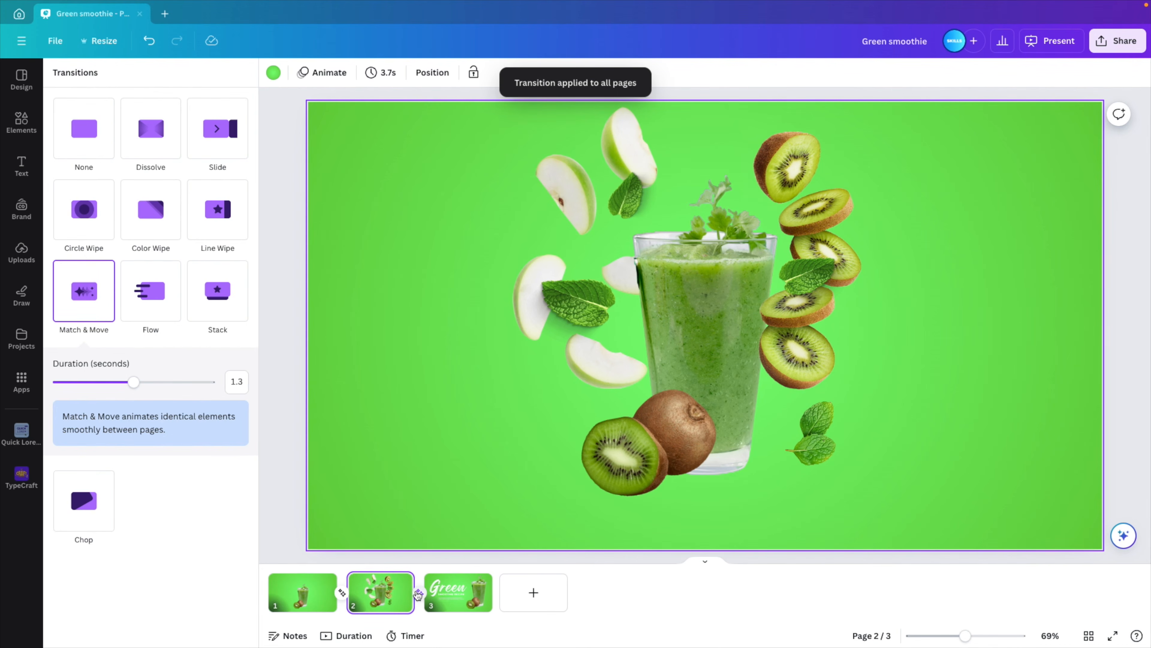
Preview the pages full screen, replay the transition into the recipe page, and return to the editor.
{"action": "left_click", "coordinate": [279, 607]}
{"action": "left_click", "coordinate": [1113, 612]}
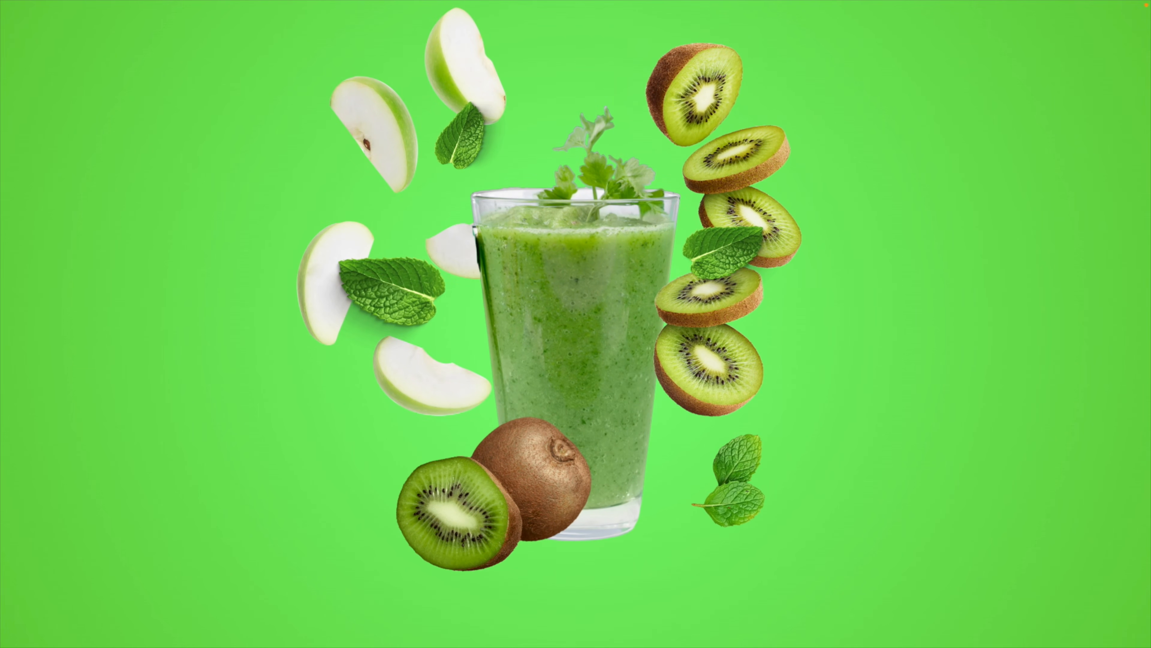
{"action": "key", "text": "Right"}
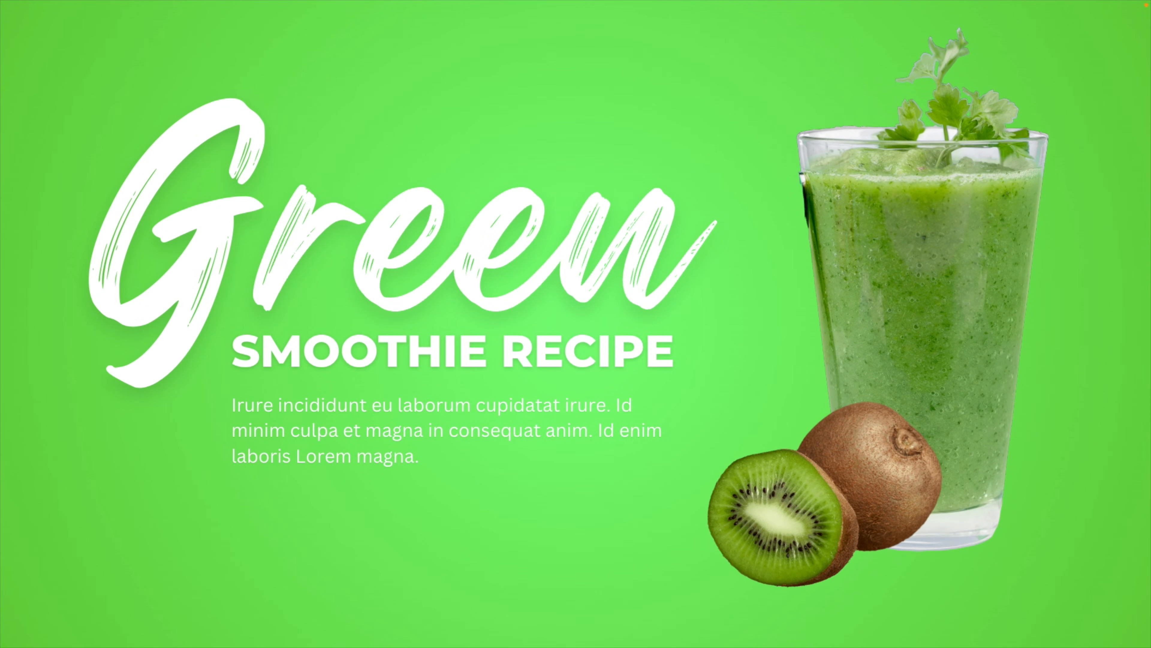
{"action": "key", "text": "Left"}
{"action": "key", "text": "Right"}
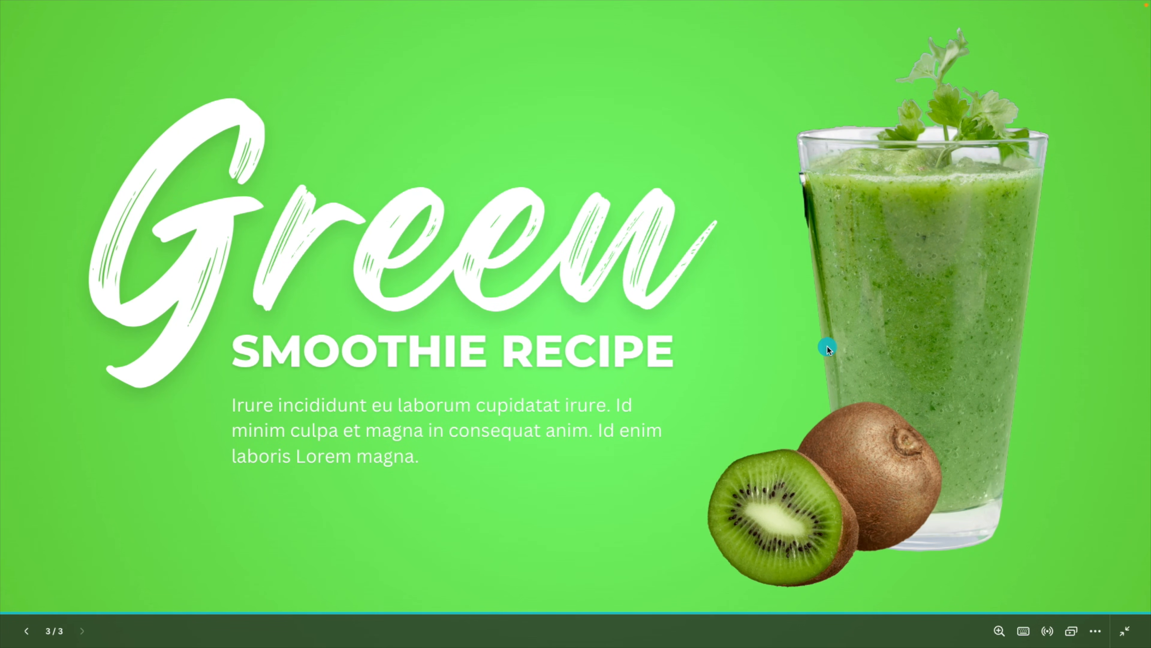
{"action": "key", "text": "Escape"}
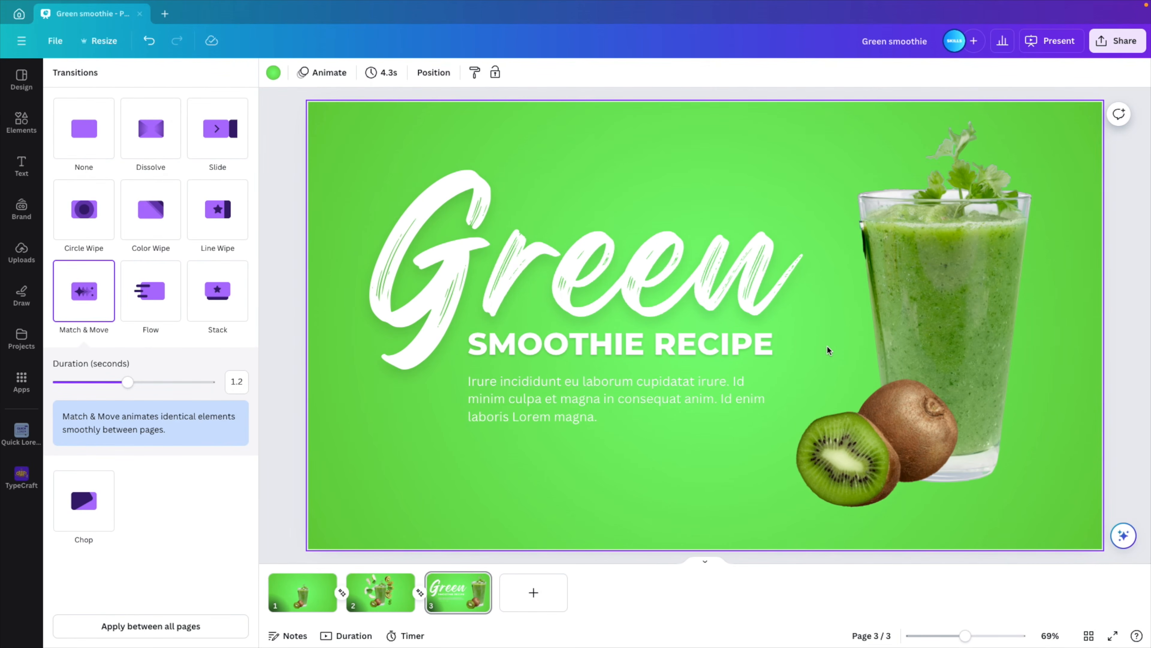
Show the timing of the page 3 texts and stagger their starts: "Green", then "SMOOTHIE RECIPE", then the paragraph.
{"action": "left_click_drag", "start_coordinate": [296, 193], "coordinate": [591, 442]}
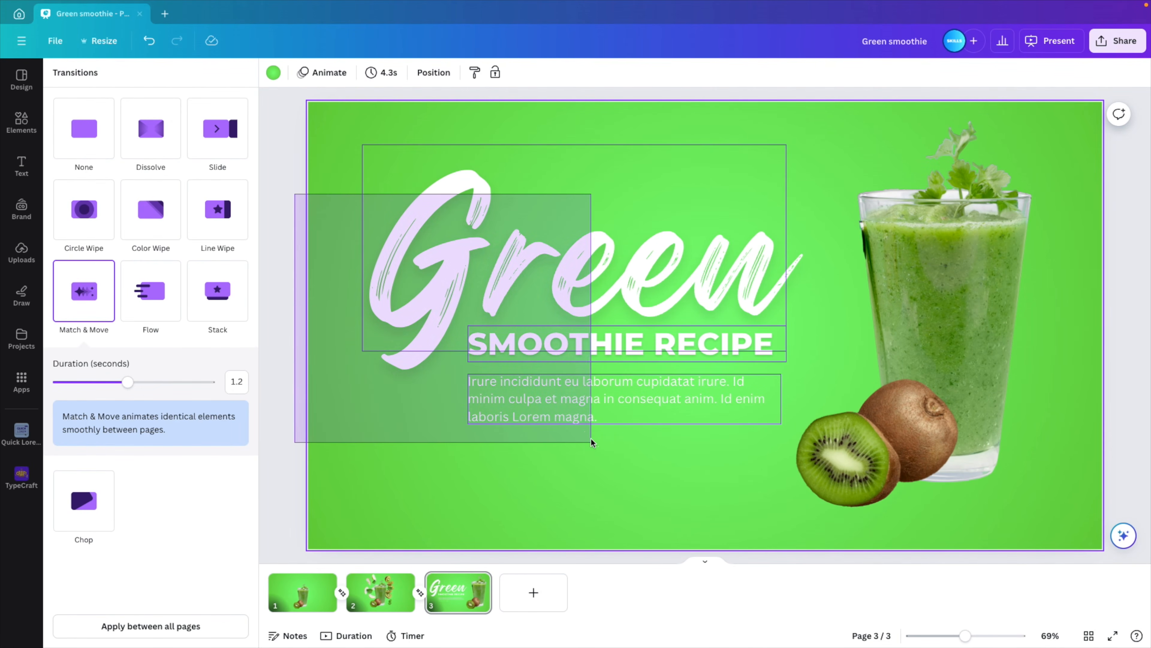
{"action": "right_click", "coordinate": [572, 254]}
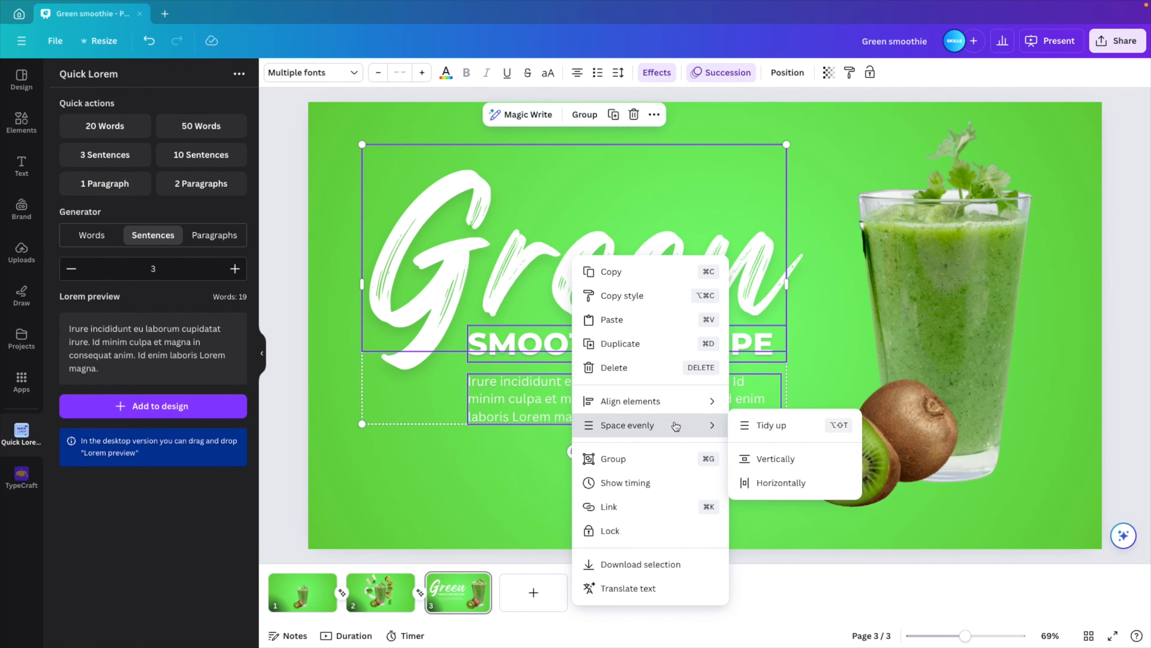
{"action": "left_click", "coordinate": [653, 483]}
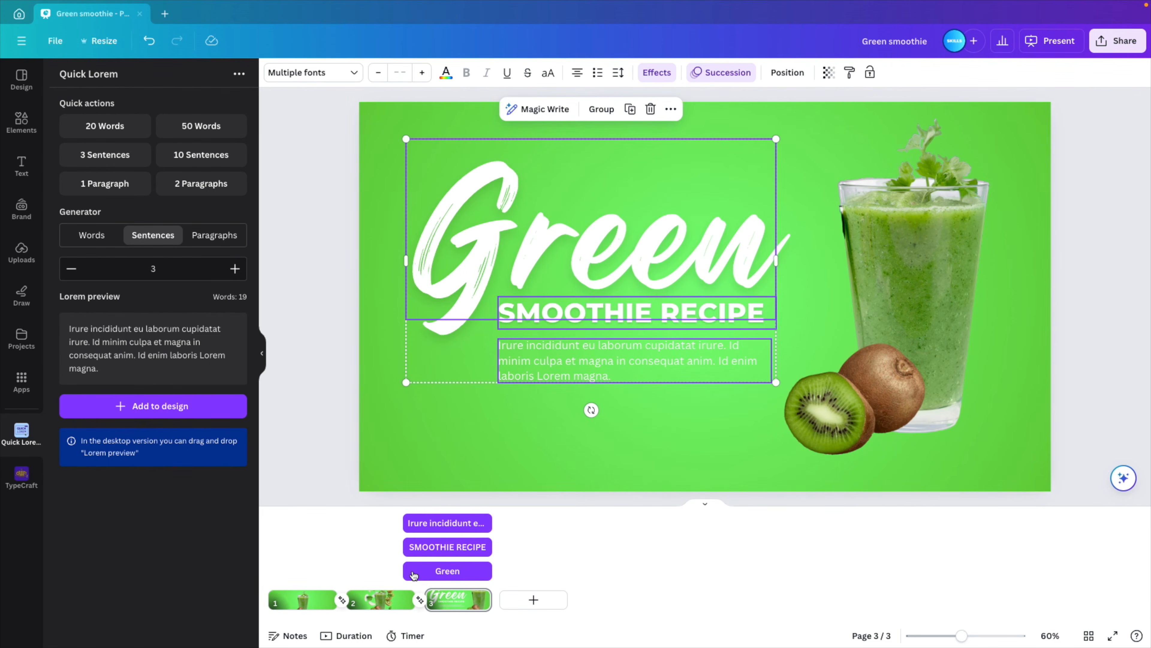
{"action": "left_click_drag", "start_coordinate": [406, 572], "coordinate": [454, 525]}
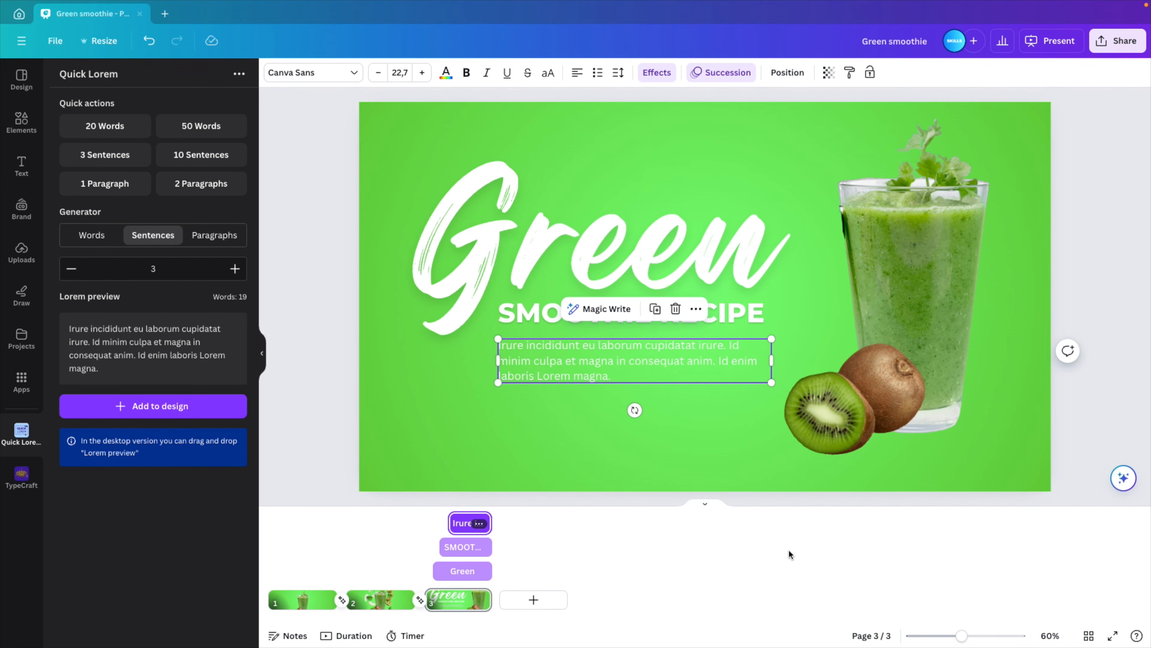
Preview the transition from page 2 to page 3 full screen to check the staggered text timing.
{"action": "left_click", "coordinate": [390, 605]}
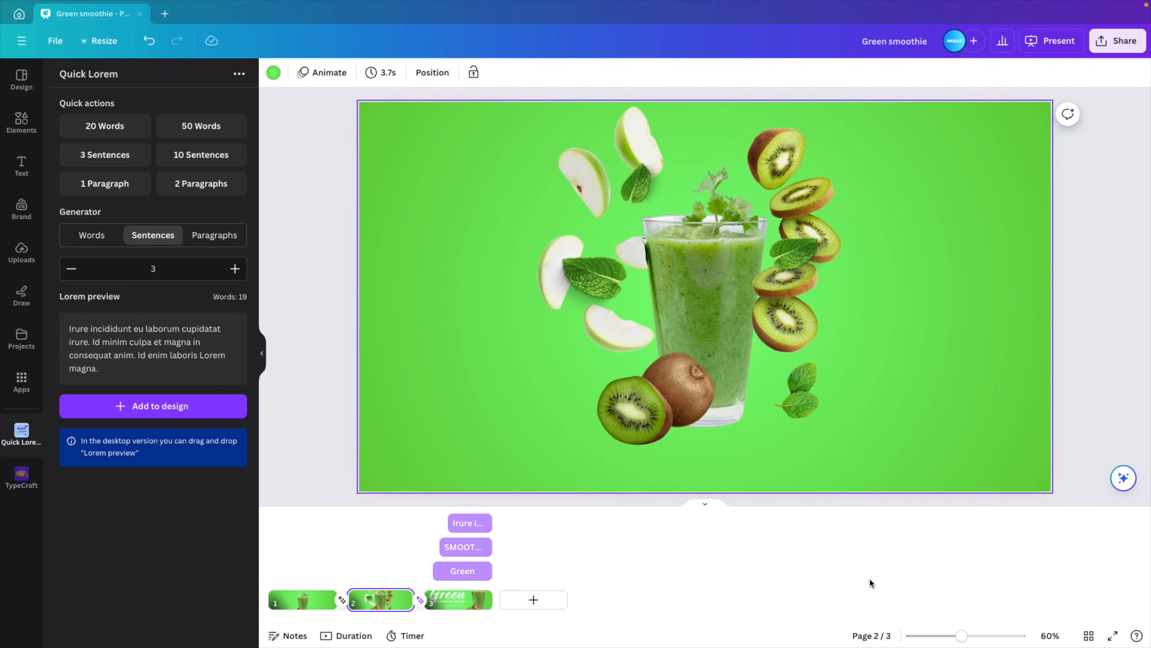
{"action": "left_click", "coordinate": [1119, 633]}
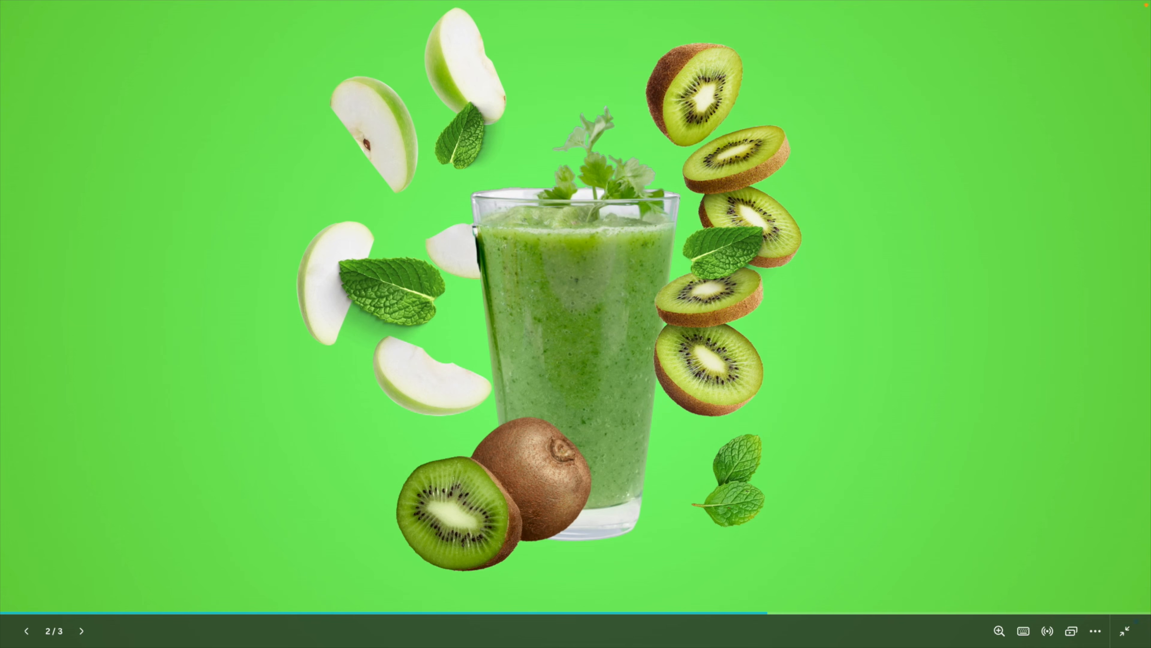
{"action": "key", "text": "Right"}
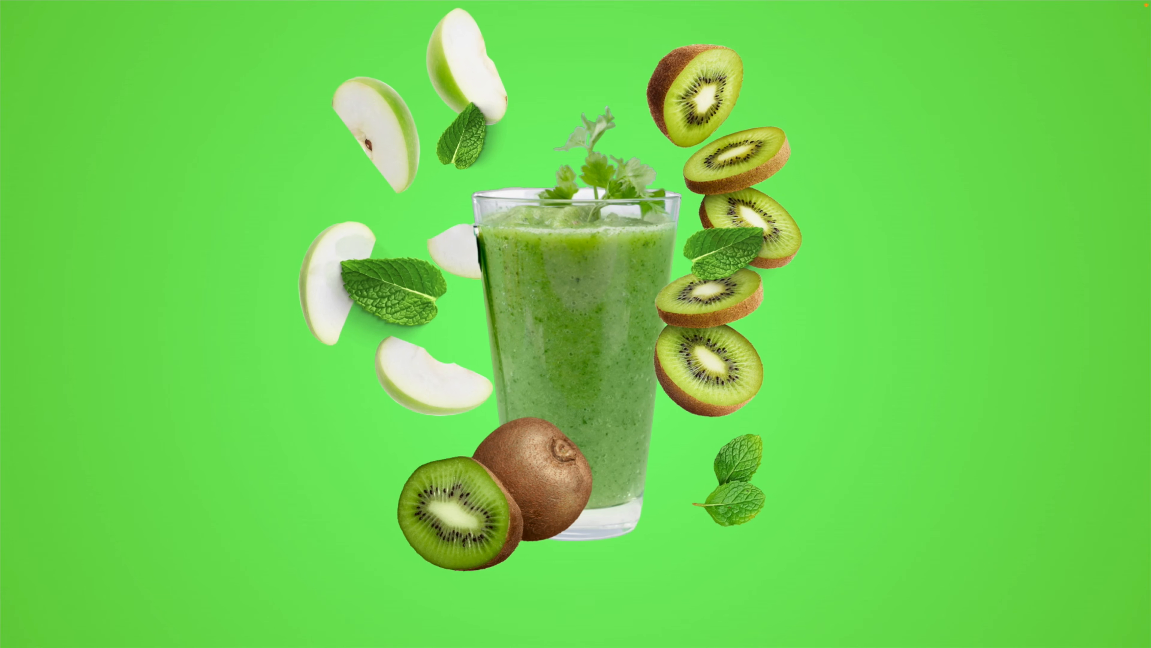